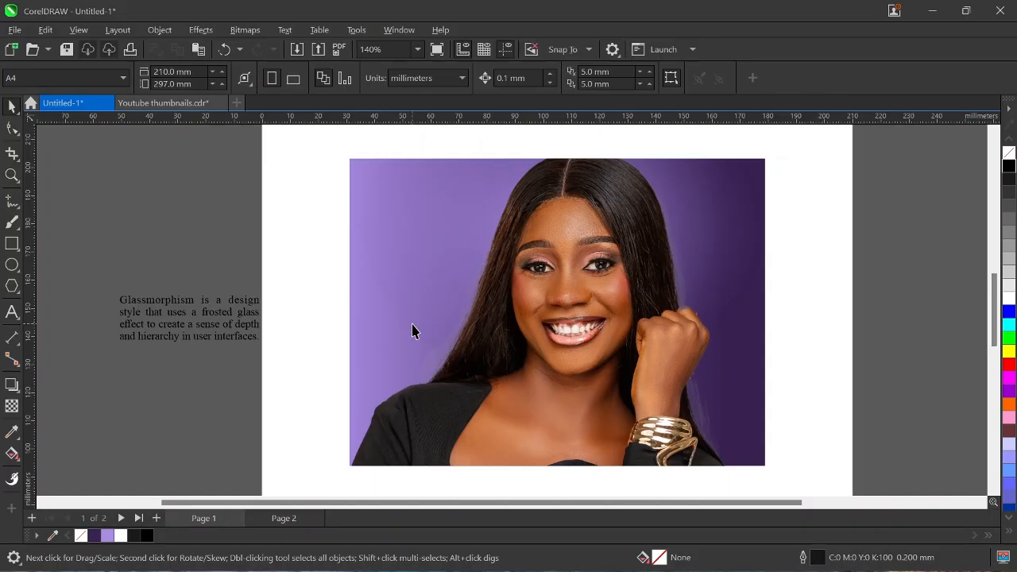
# Draw a 58.6 × 95.6 mm rectangle over the photo's left side, extending to its bottom edge.
pyautogui.scroll(-1, 412, 331)
pyautogui.scroll(-1, 397, 322)
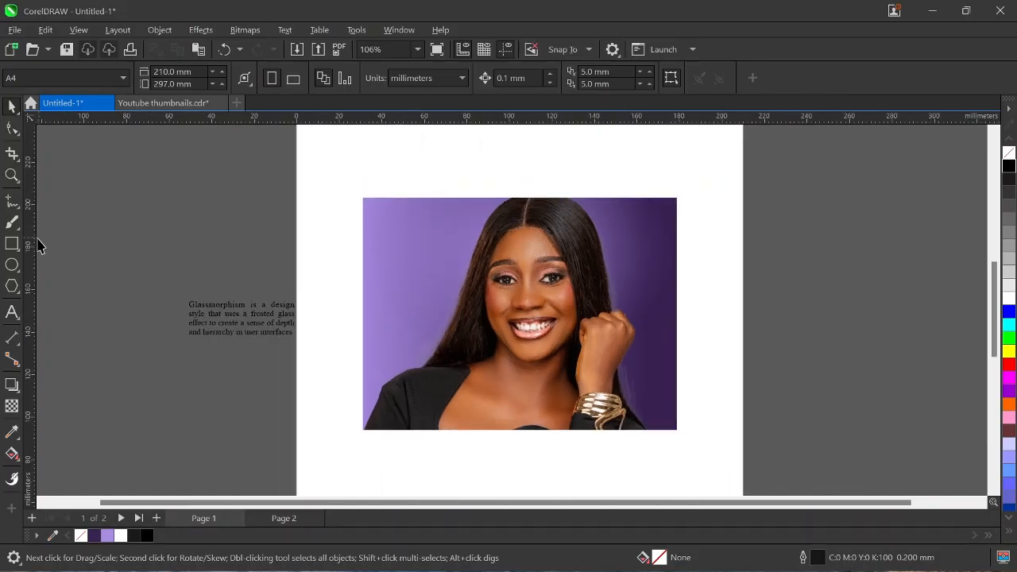
pyautogui.click(12, 244)
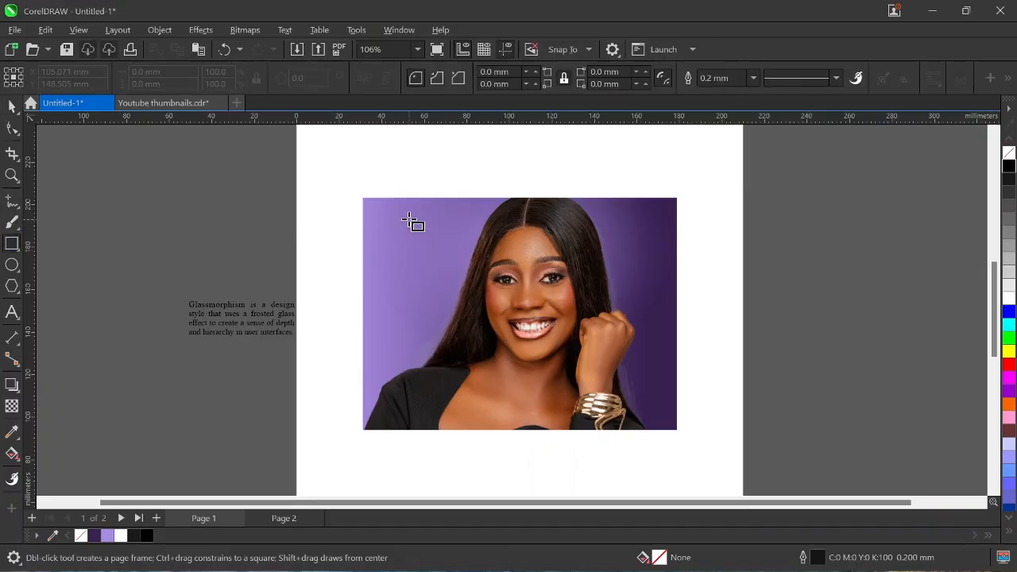
pyautogui.moveTo(408, 220); pyautogui.dragTo(520, 417)
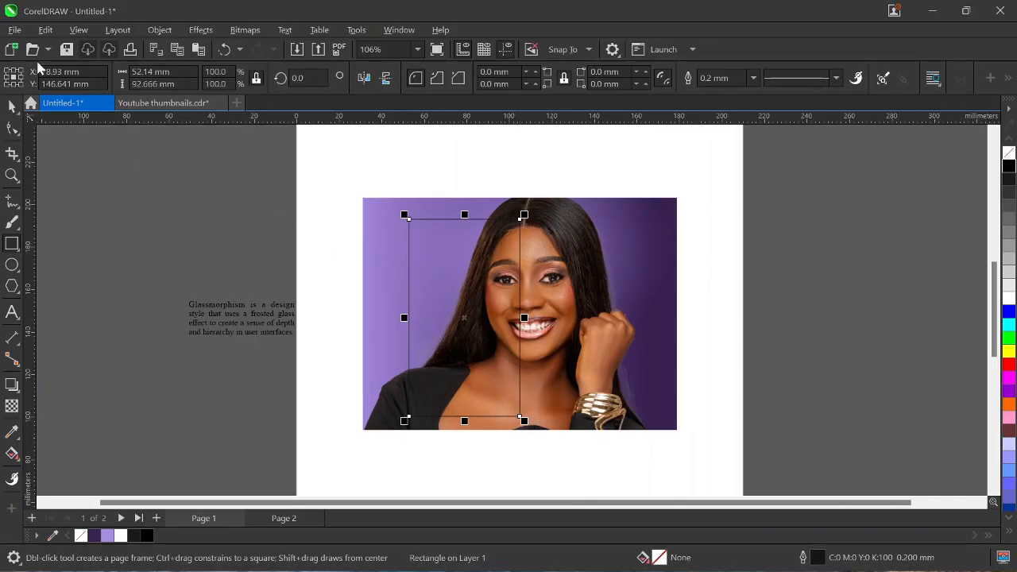
pyautogui.press('space')
pyautogui.moveTo(403, 316); pyautogui.dragTo(390, 317)
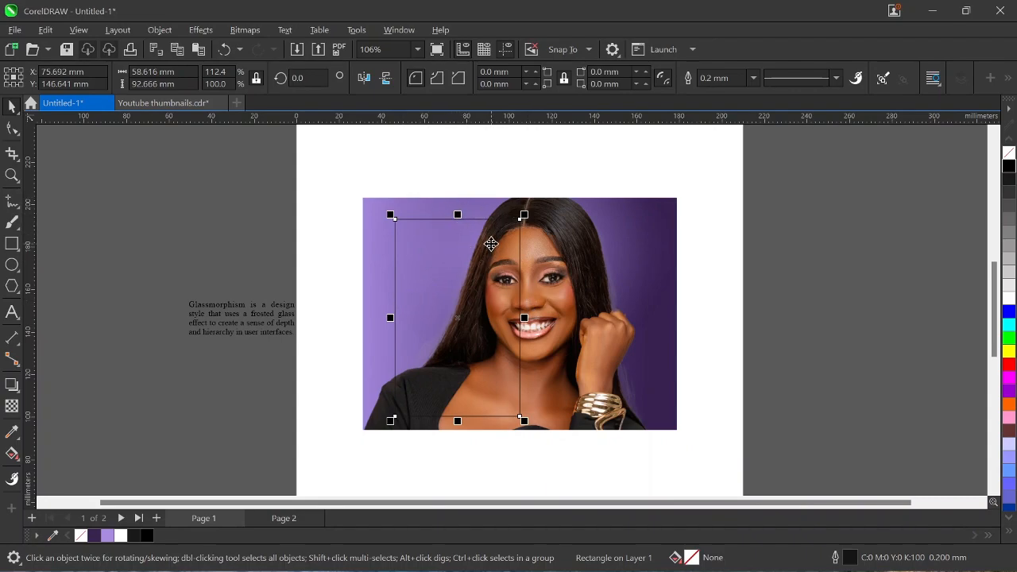
pyautogui.press('Up')
pyautogui.press('Up')
pyautogui.press('Up')
pyautogui.press('Up')
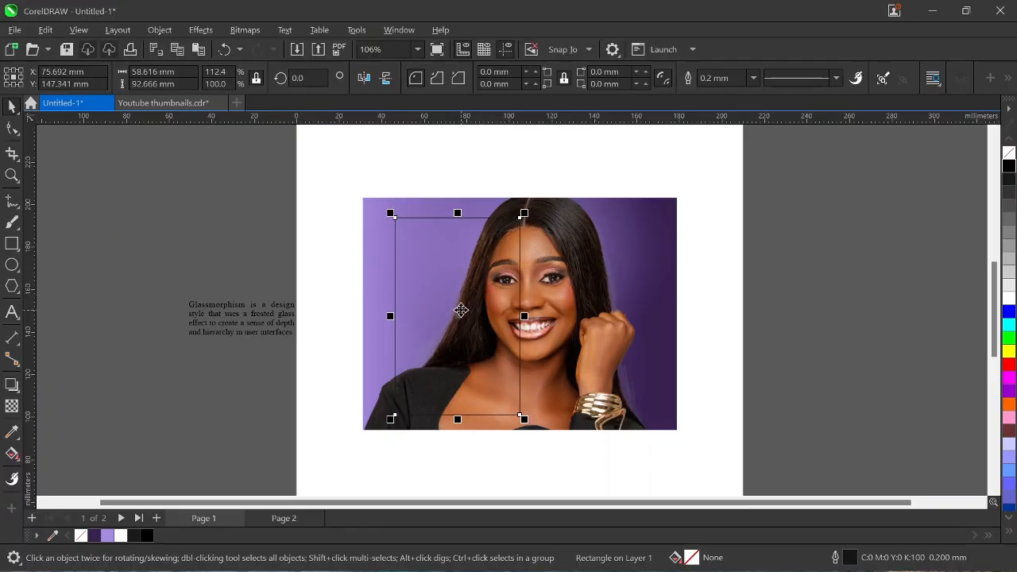
pyautogui.moveTo(458, 420); pyautogui.dragTo(454, 429)
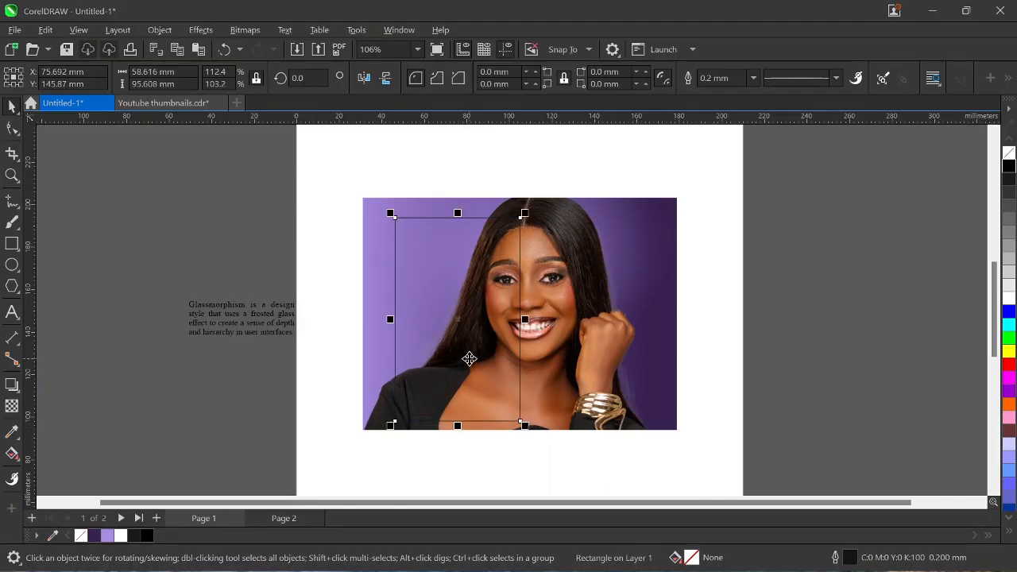
pyautogui.moveTo(468, 359); pyautogui.dragTo(470, 359)
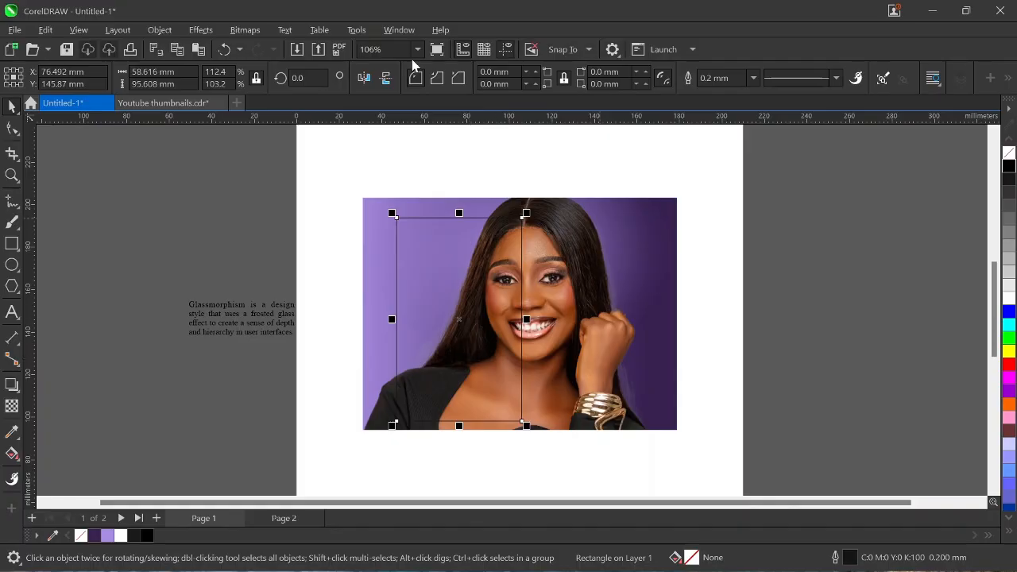
pyautogui.click(12, 128)
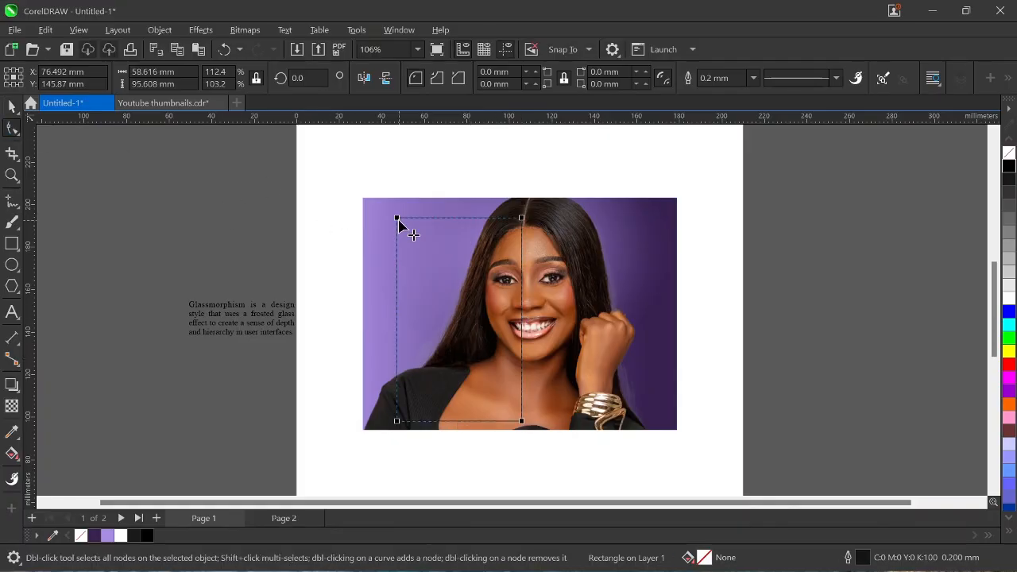
# Round the rectangle's corners to a 7.426 mm radius, undoing the larger attempt, then deselect.
pyautogui.moveTo(398, 219); pyautogui.dragTo(403, 235)
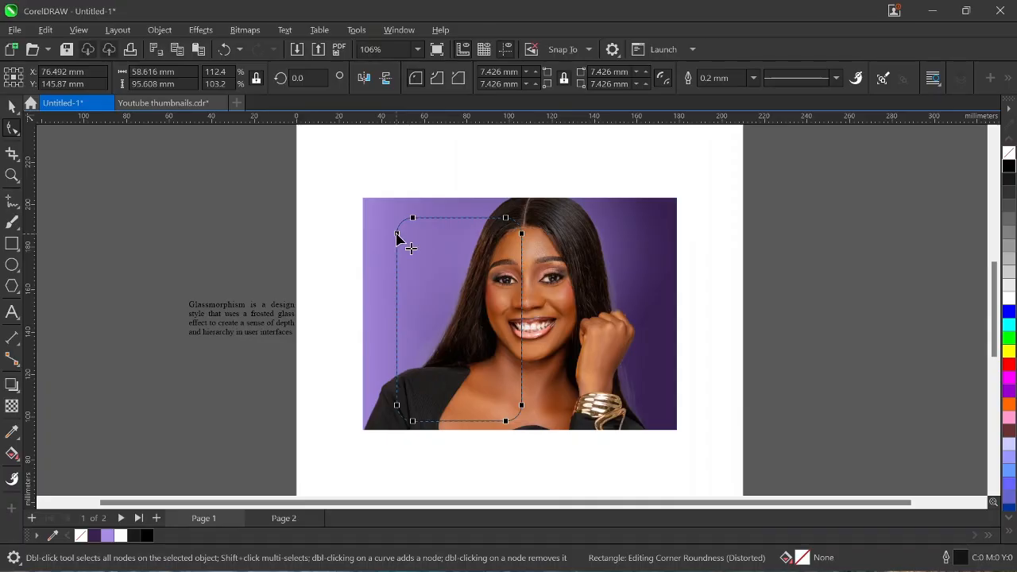
pyautogui.scroll(3, 397, 236)
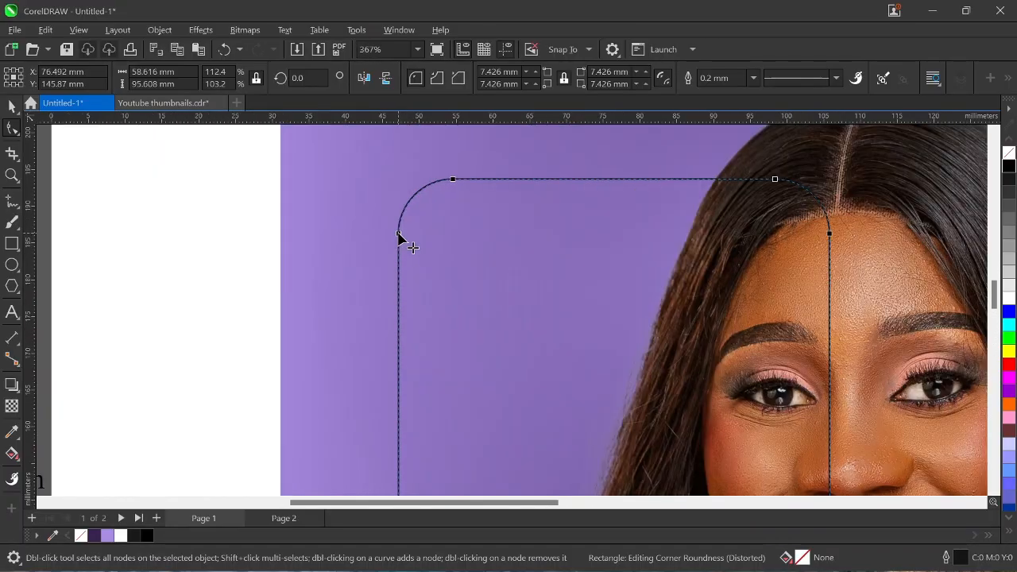
pyautogui.moveTo(397, 236); pyautogui.dragTo(399, 243)
pyautogui.scroll(-6, 401, 239)
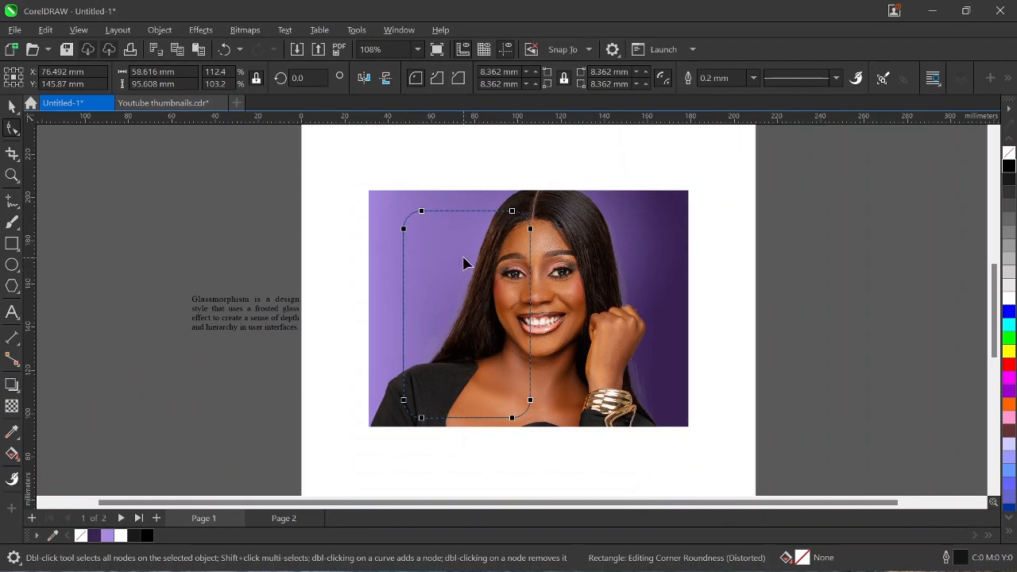
pyautogui.hotkey('ctrl', 'z')
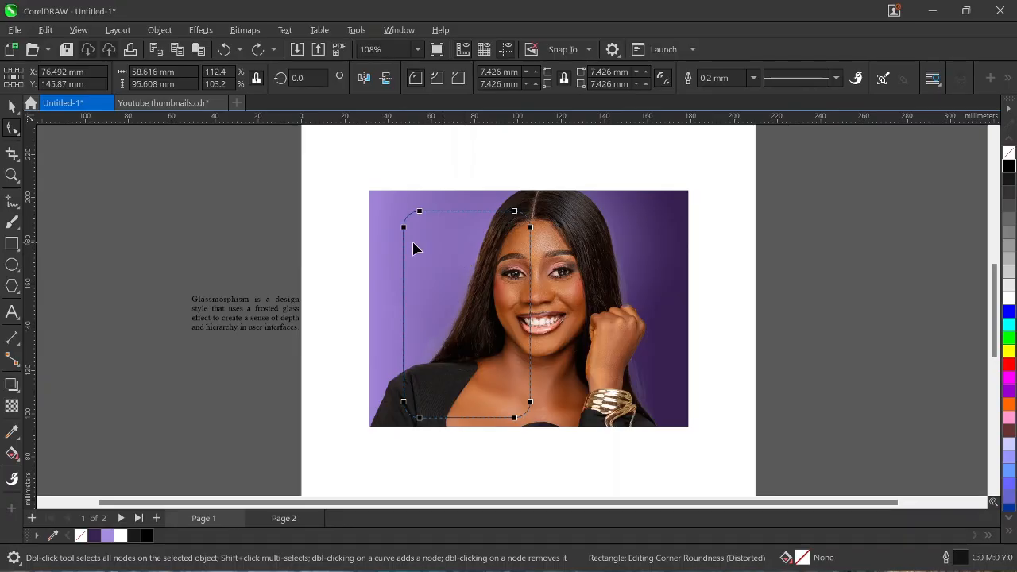
pyautogui.click(11, 105)
pyautogui.click(111, 152)
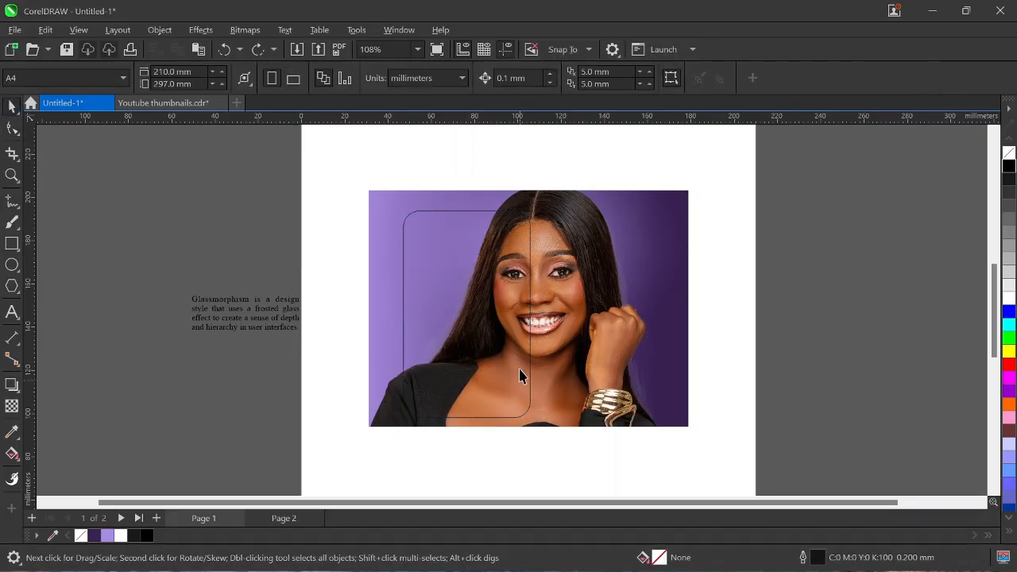
# Drag copies of the rounded rectangle onto the pasteboard left of the page, two side by side.
pyautogui.click(435, 296)
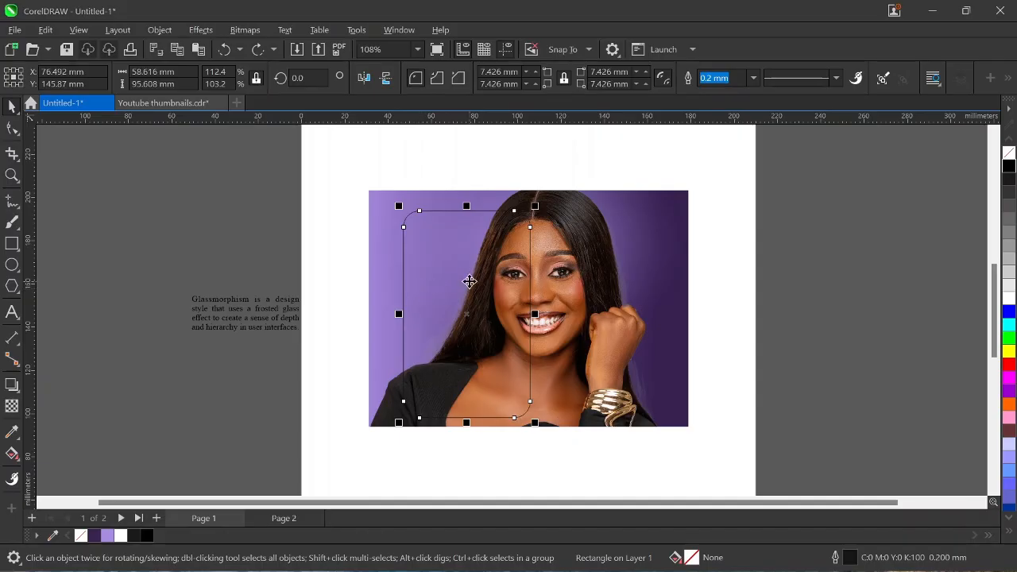
pyautogui.moveTo(470, 316); pyautogui.dragTo(114, 287)
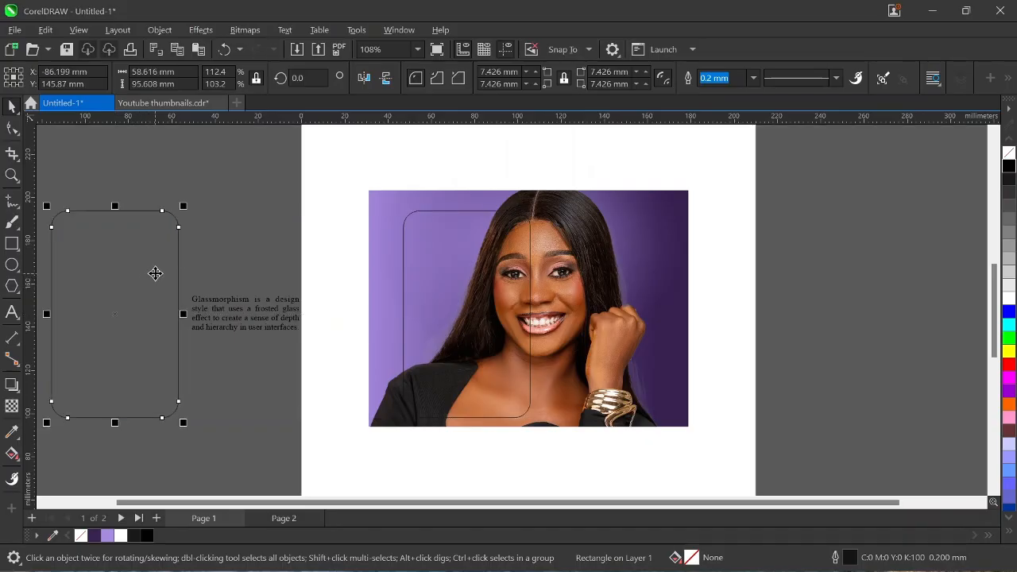
pyautogui.scroll(-3, 147, 282)
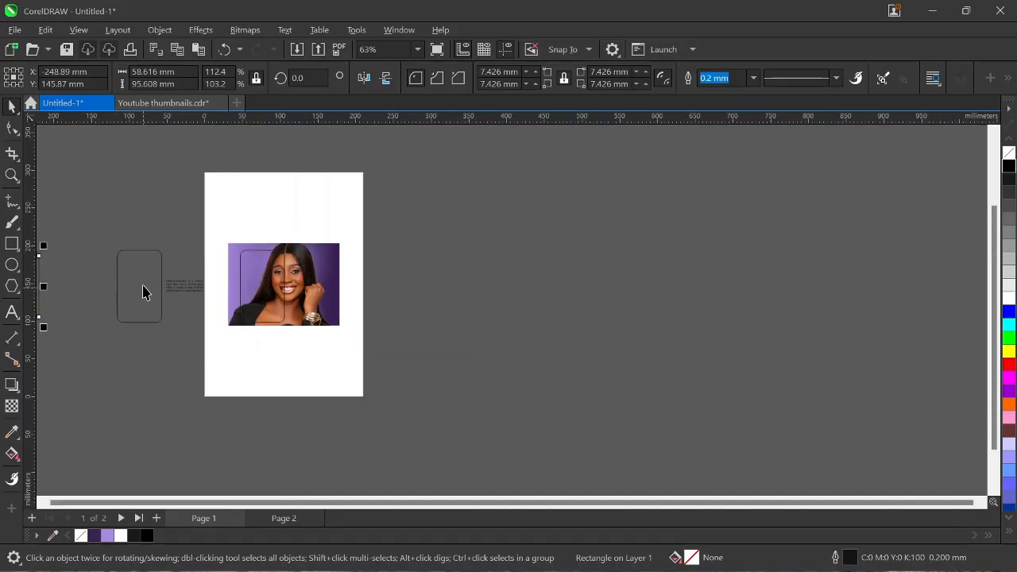
pyautogui.scroll(-3, 143, 292)
pyautogui.moveTo(75, 292); pyautogui.dragTo(155, 185)
pyautogui.scroll(3, 106, 275)
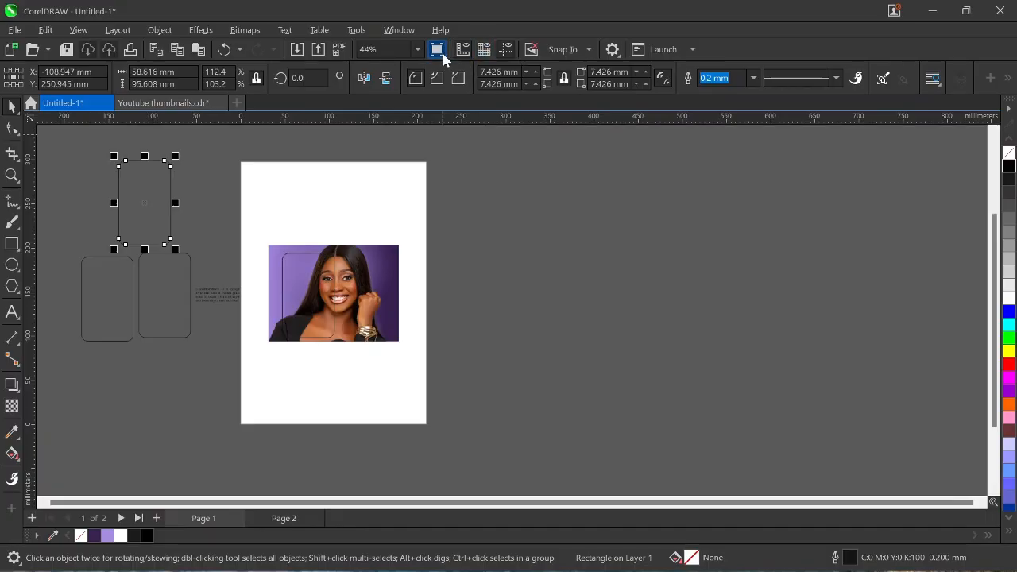
# Zoom to fit all objects, then fill the card over the photo white with no outline.
pyautogui.click(417, 50)
pyautogui.click(366, 65)
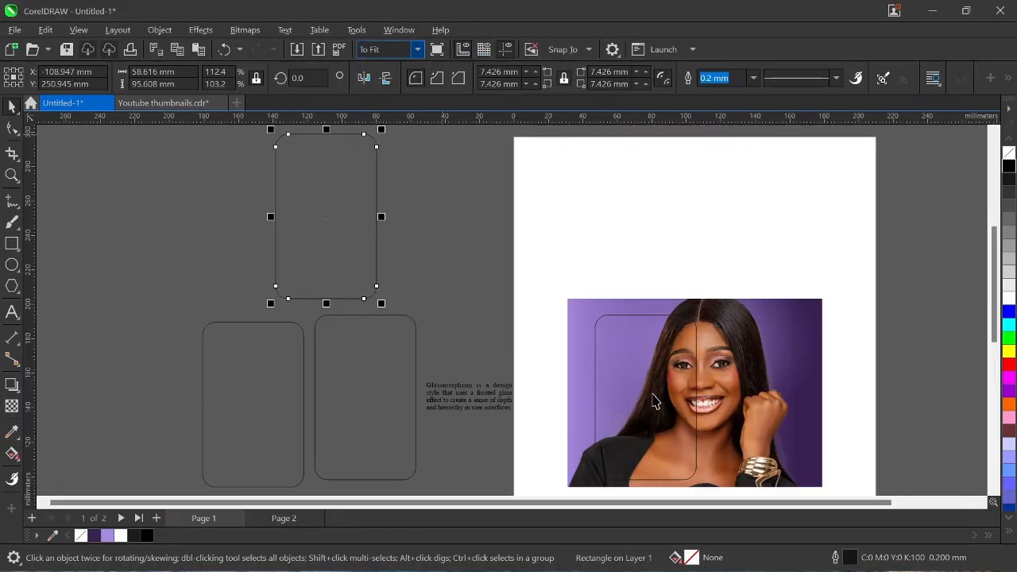
pyautogui.click(653, 401)
pyautogui.click(1010, 299)
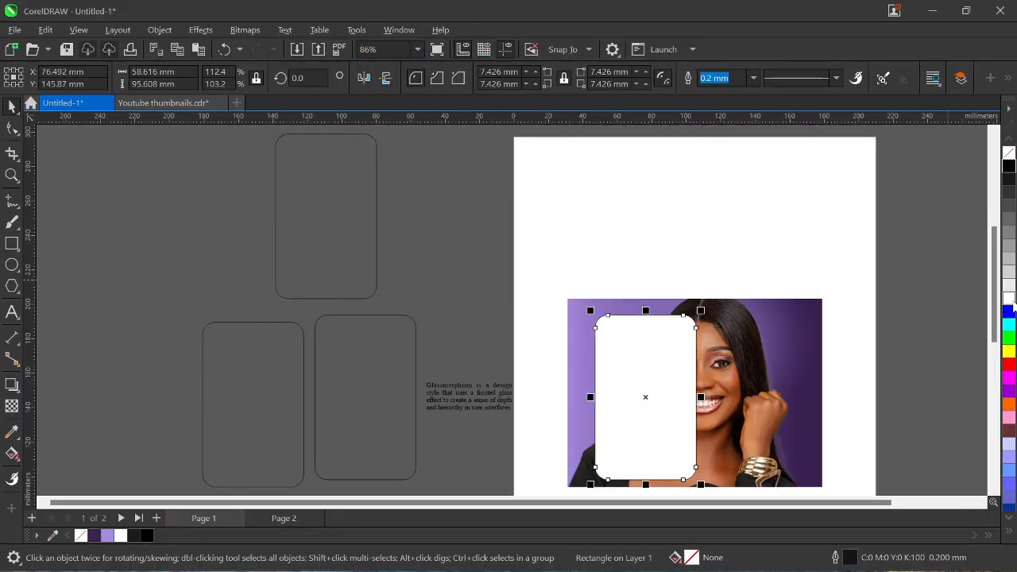
pyautogui.click(753, 78)
pyautogui.click(718, 89)
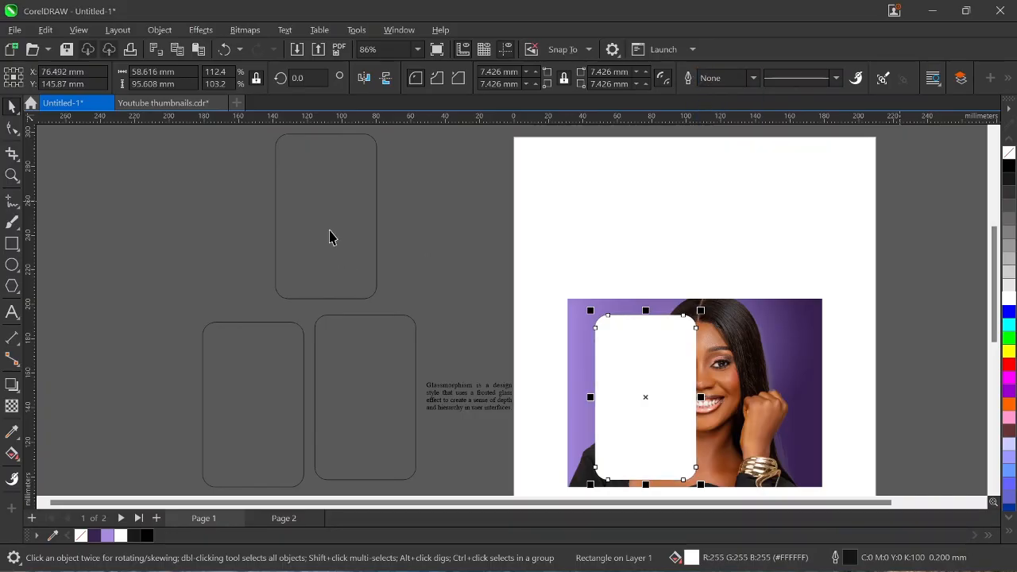
# Fill the top off-page copy white and the bottom-left copy black.
pyautogui.click(339, 225)
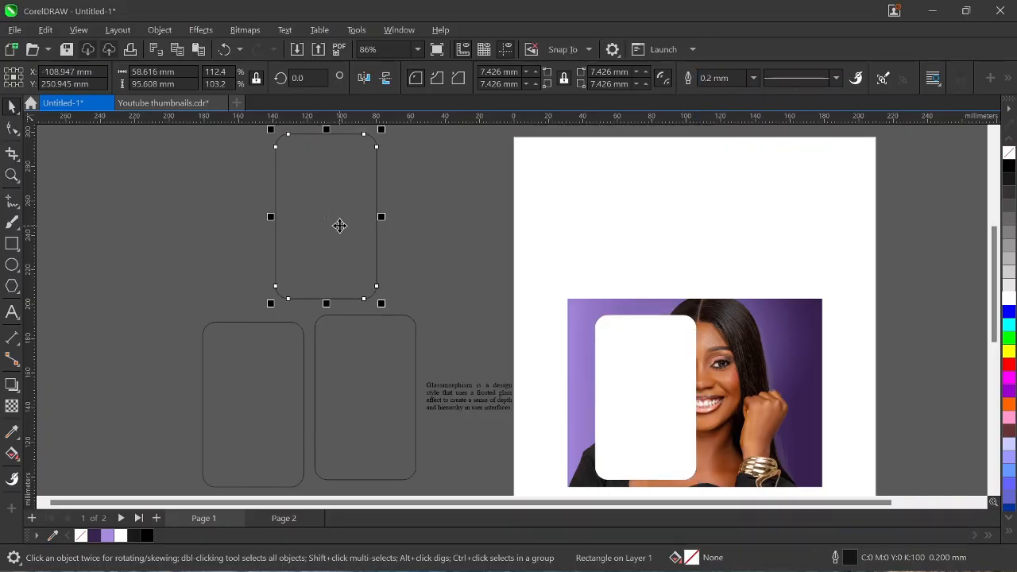
pyautogui.click(1010, 300)
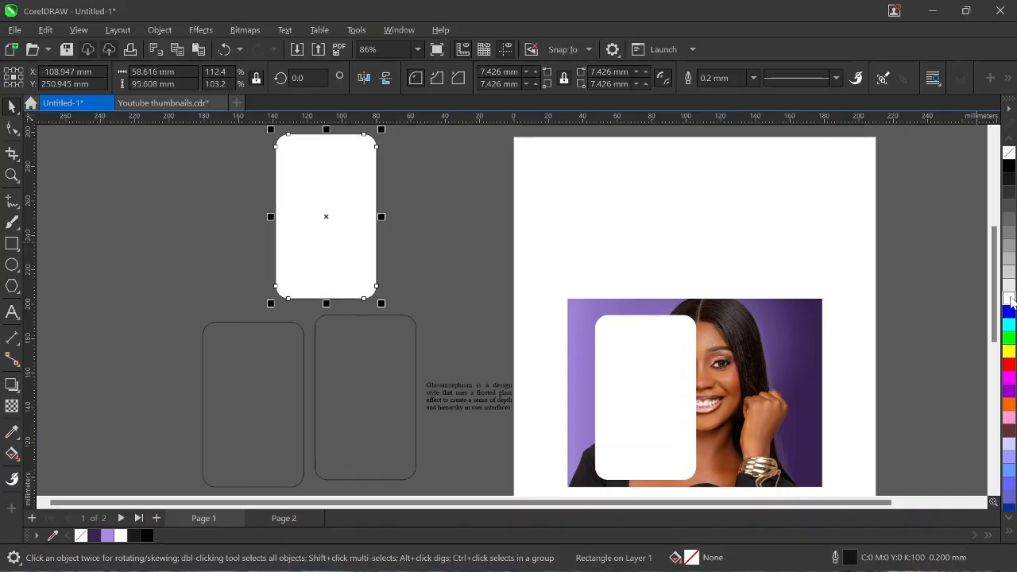
pyautogui.click(262, 394)
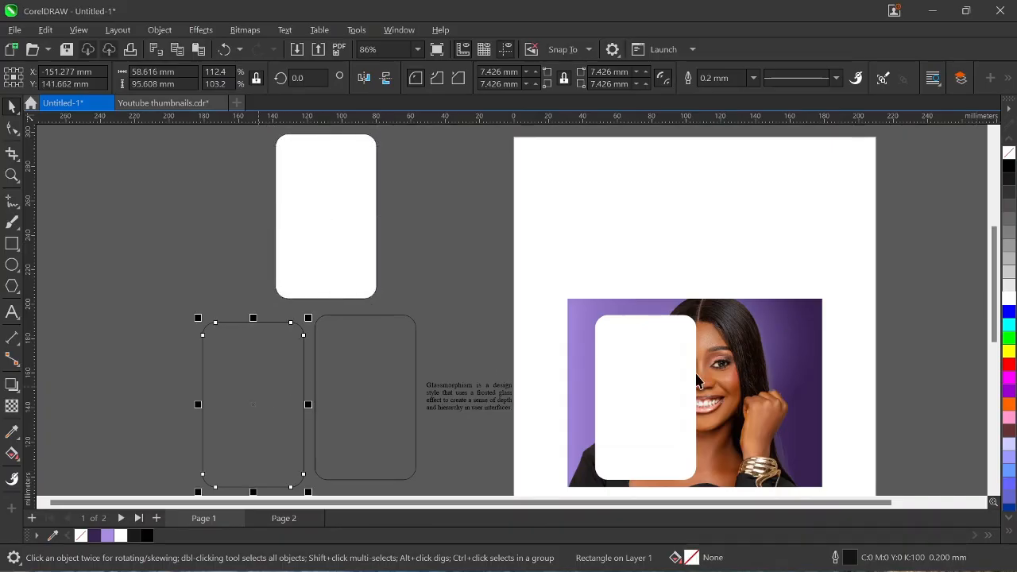
pyautogui.click(1009, 178)
# Give the right off-page copy a 1.0 mm white outline.
pyautogui.click(400, 449)
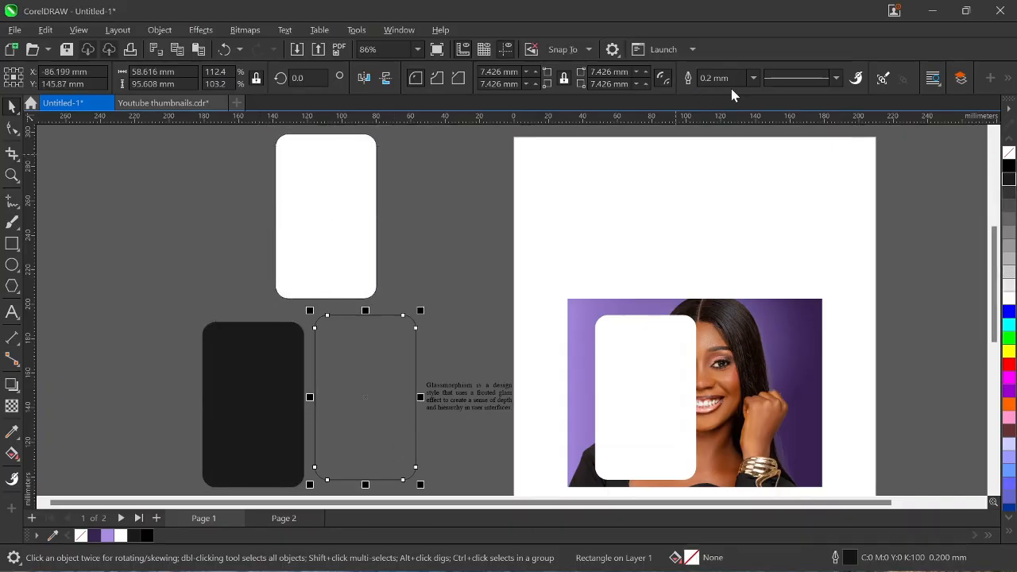
pyautogui.click(753, 77)
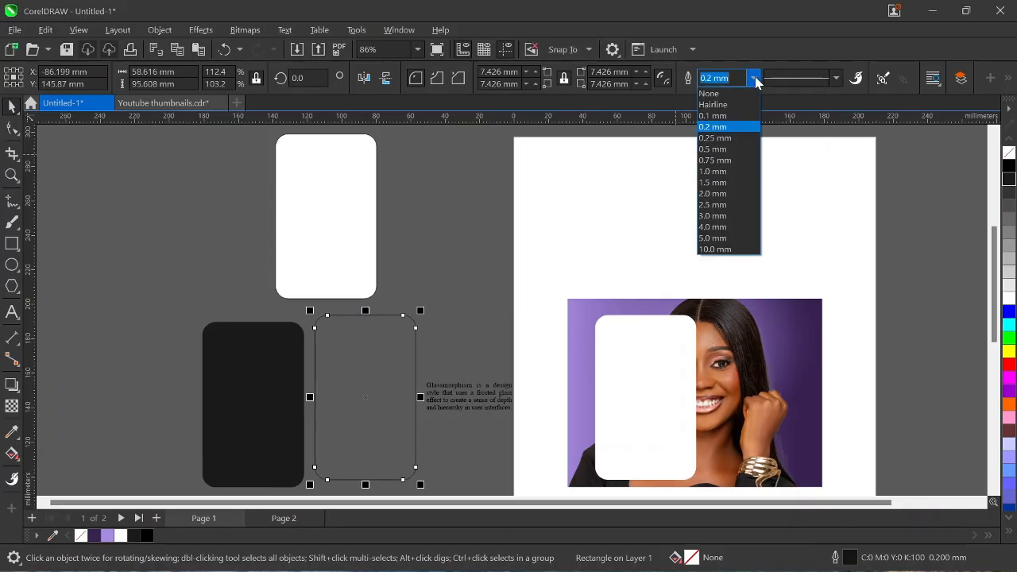
pyautogui.click(730, 174)
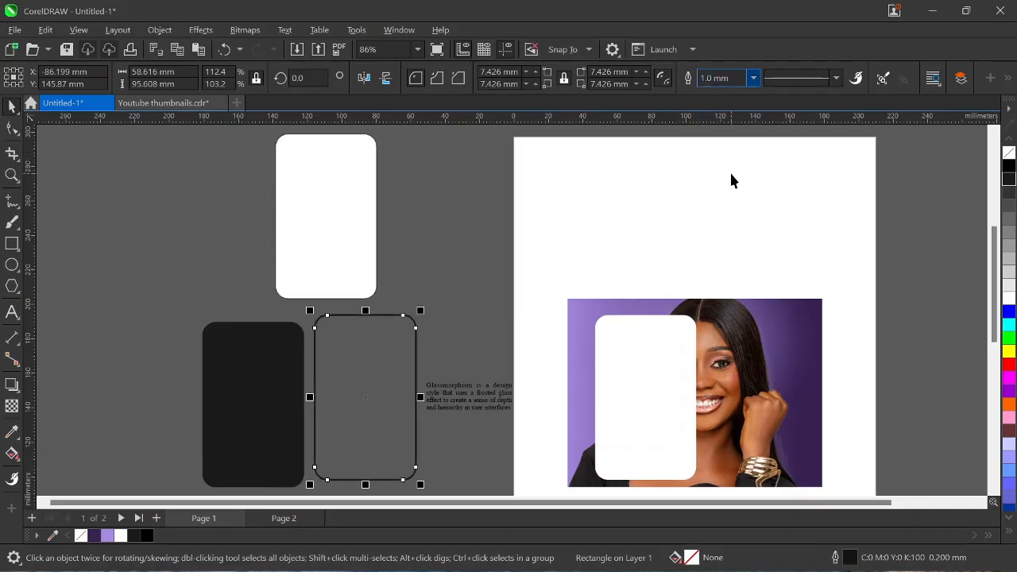
pyautogui.rightClick(1008, 299)
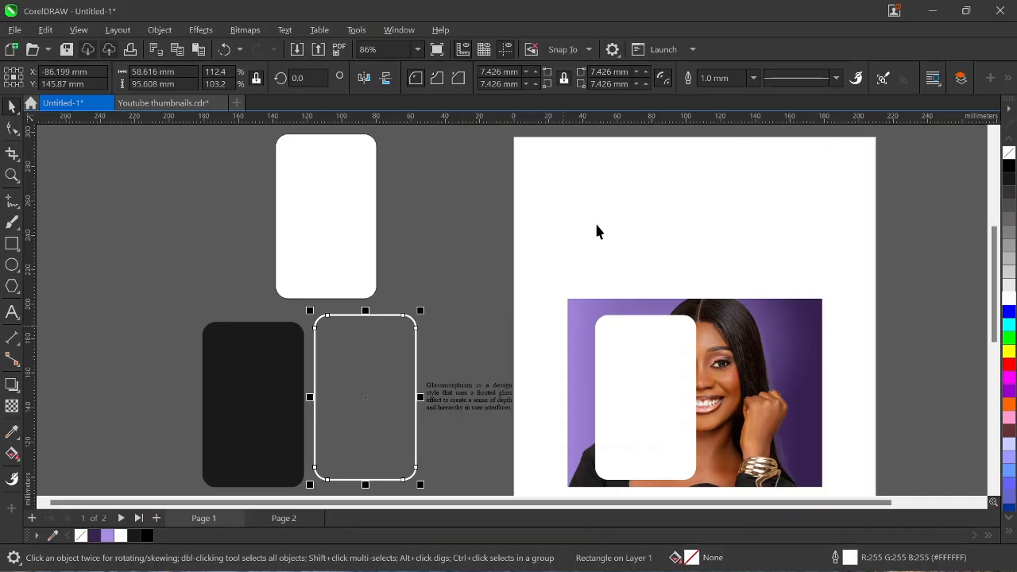
pyautogui.scroll(-1, 631, 247)
# Drag a duplicate of the portrait photo to the right of the page.
pyautogui.click(759, 366)
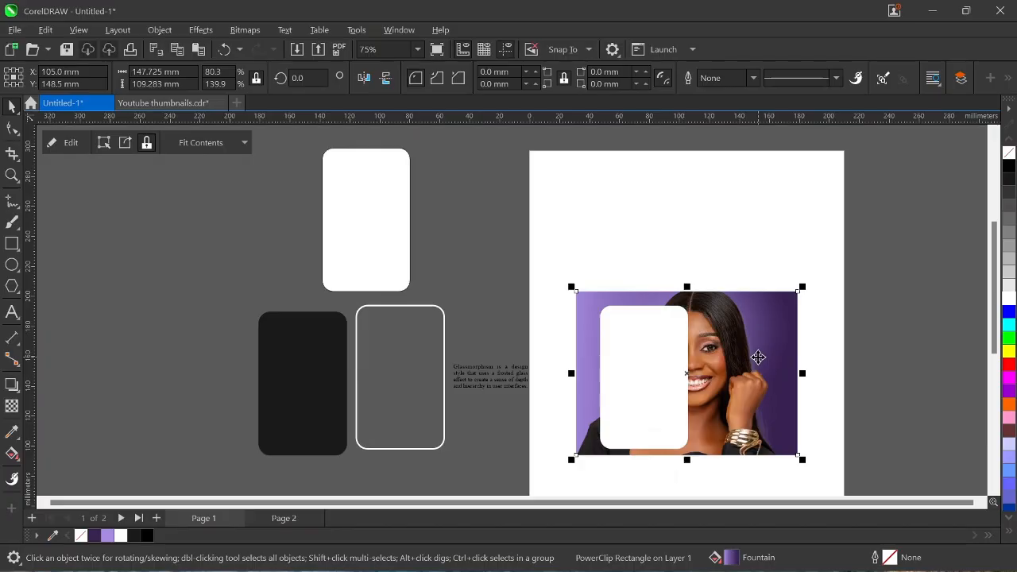
pyautogui.moveTo(757, 351); pyautogui.dragTo(956, 358)
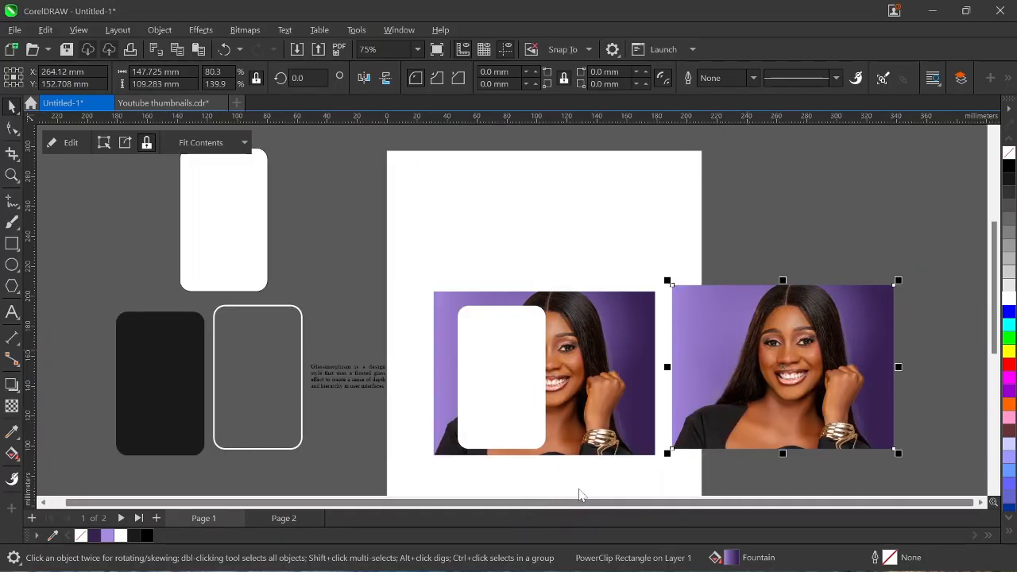
pyautogui.scroll(2, 703, 420)
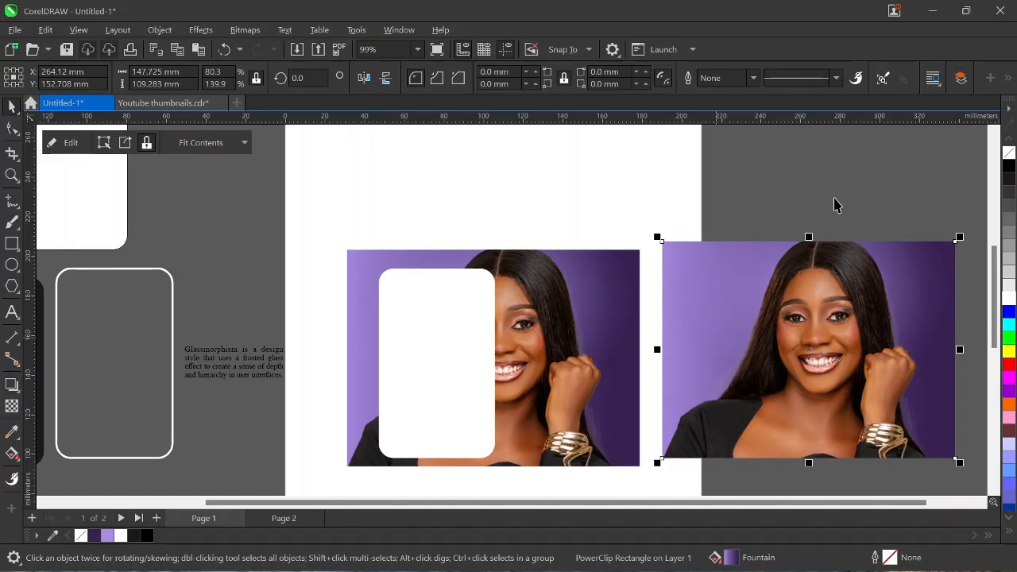
# Convert the right-hand photo copy to a 500 dpi RGB bitmap via Bitmaps > Convert to Bitmap.
pyautogui.click(208, 30)
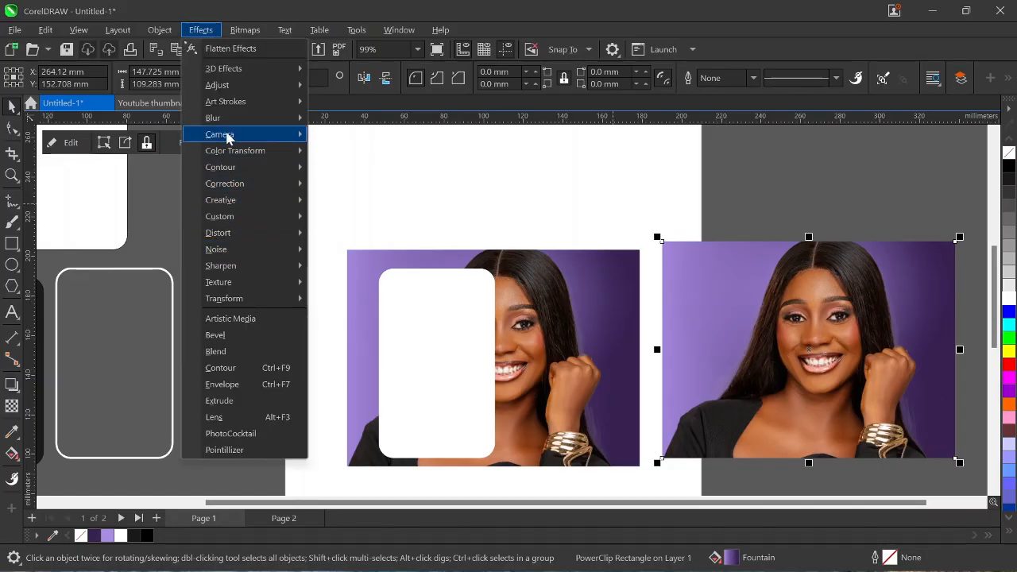
pyautogui.moveTo(291, 118)
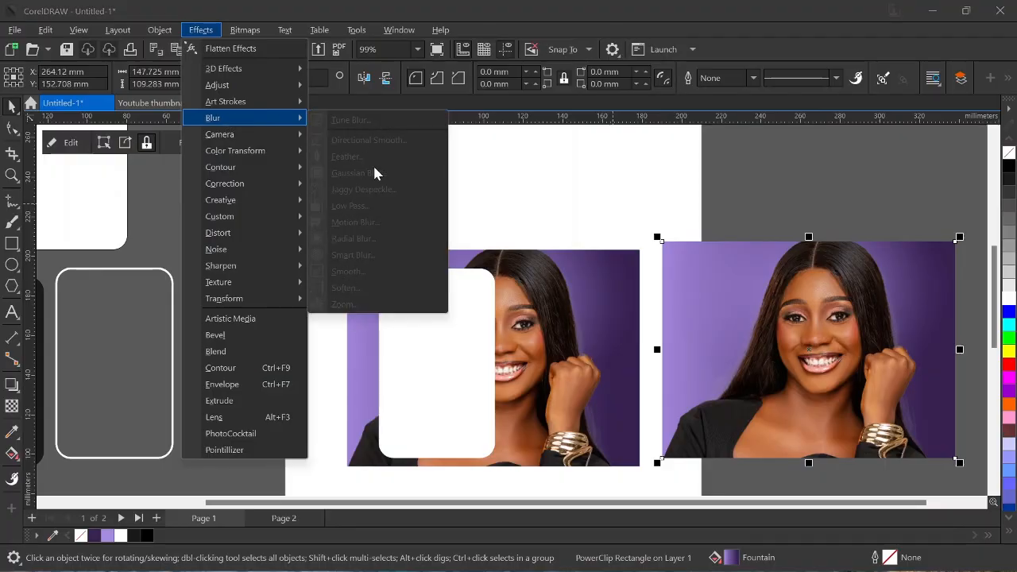
pyautogui.click(754, 332)
pyautogui.click(755, 330)
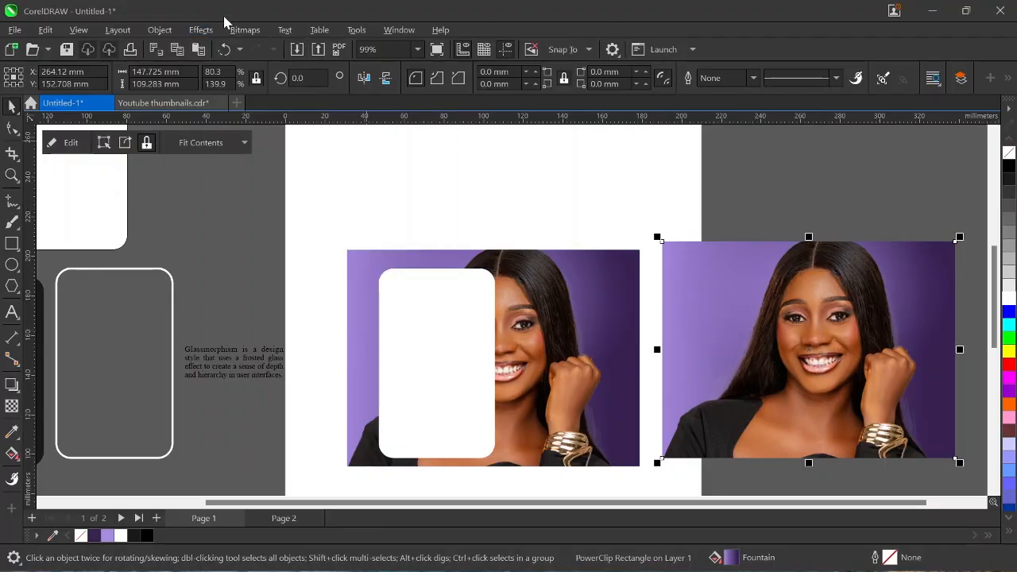
pyautogui.click(242, 31)
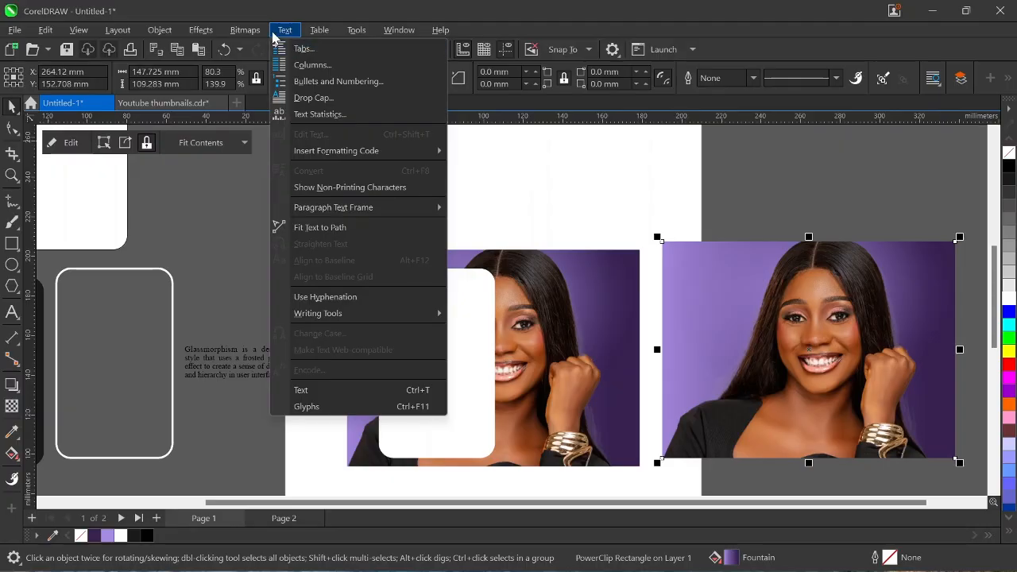
pyautogui.click(240, 32)
pyautogui.click(250, 31)
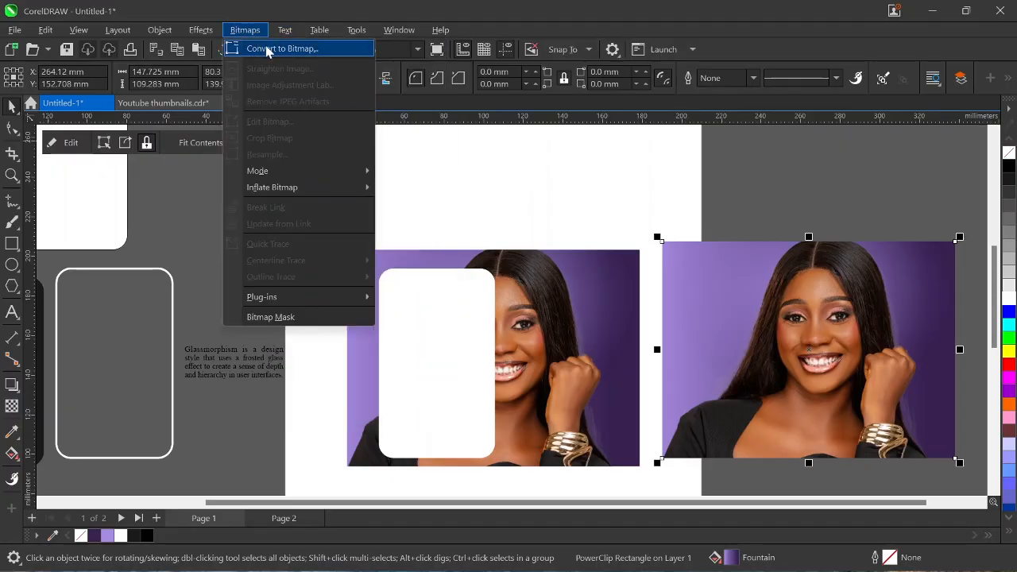
pyautogui.click(268, 49)
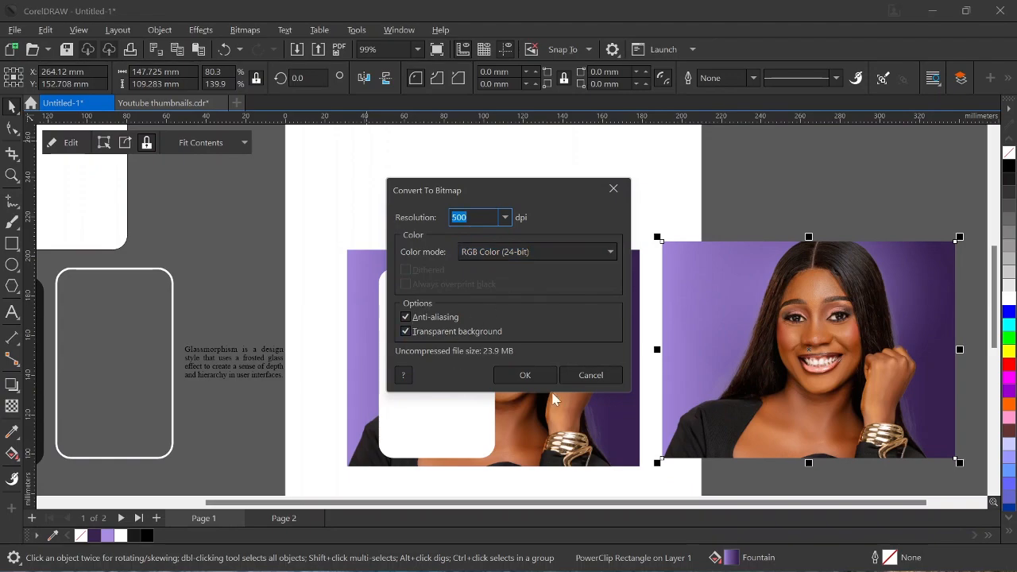
pyautogui.click(526, 374)
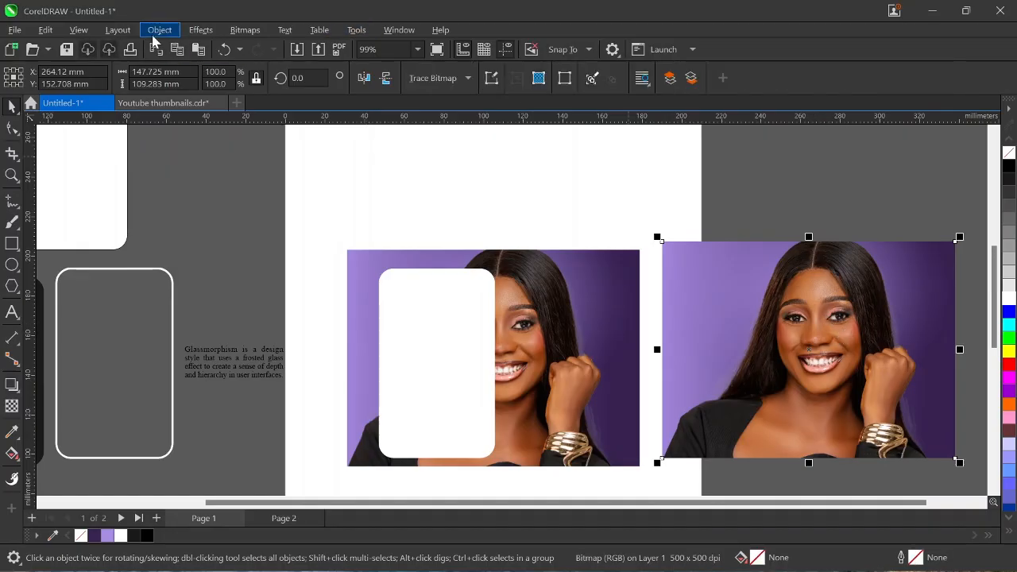
# Apply Gaussian Blur to the right-hand bitmap and set its radius to 5.
pyautogui.click(201, 29)
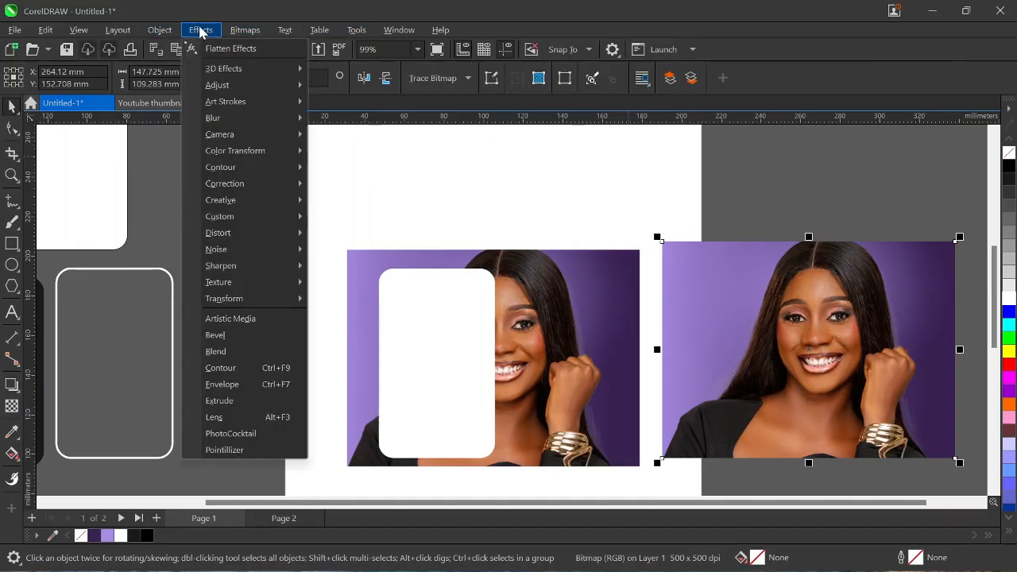
pyautogui.moveTo(277, 119)
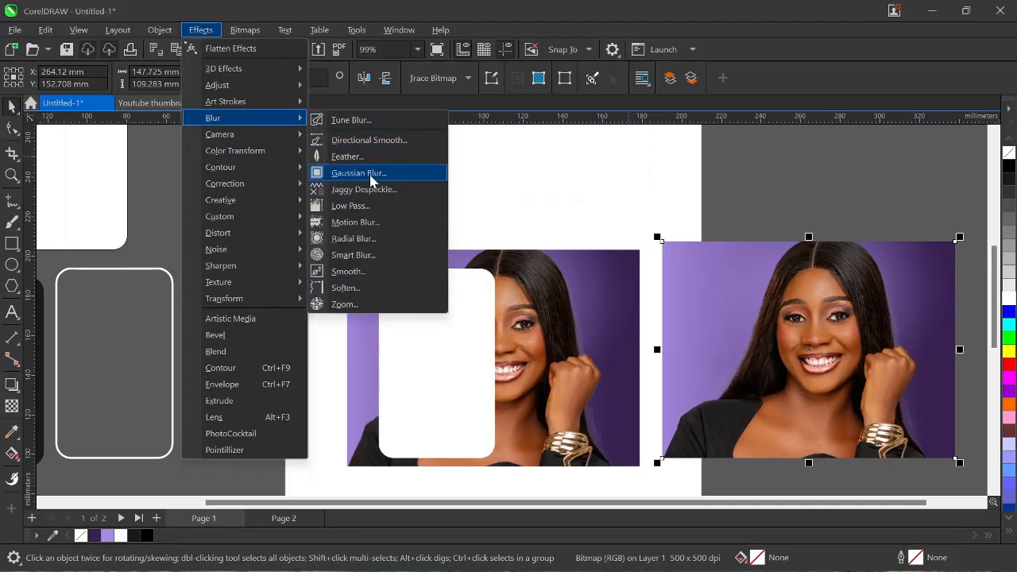
pyautogui.click(368, 174)
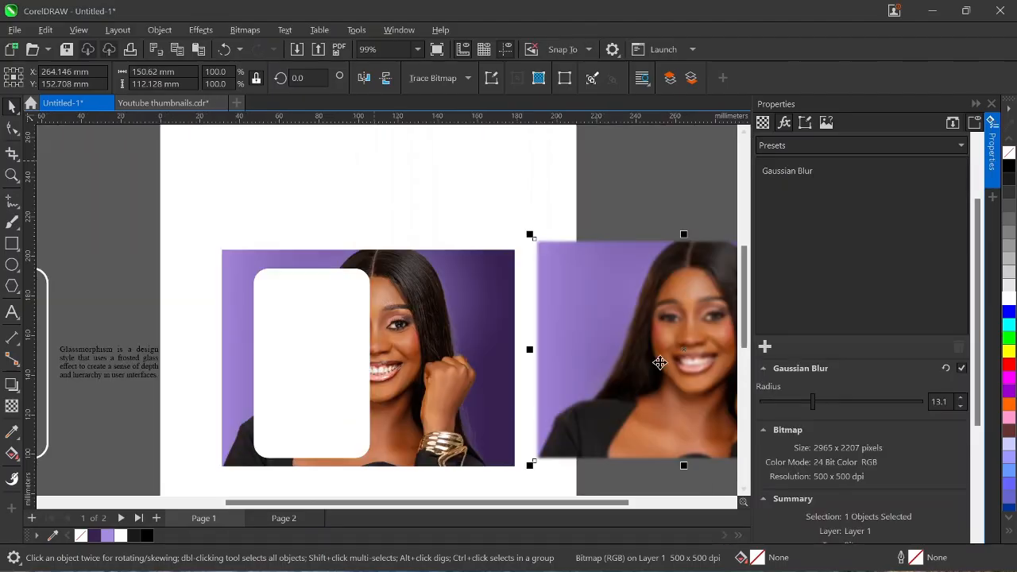
pyautogui.moveTo(528, 505); pyautogui.dragTo(595, 518)
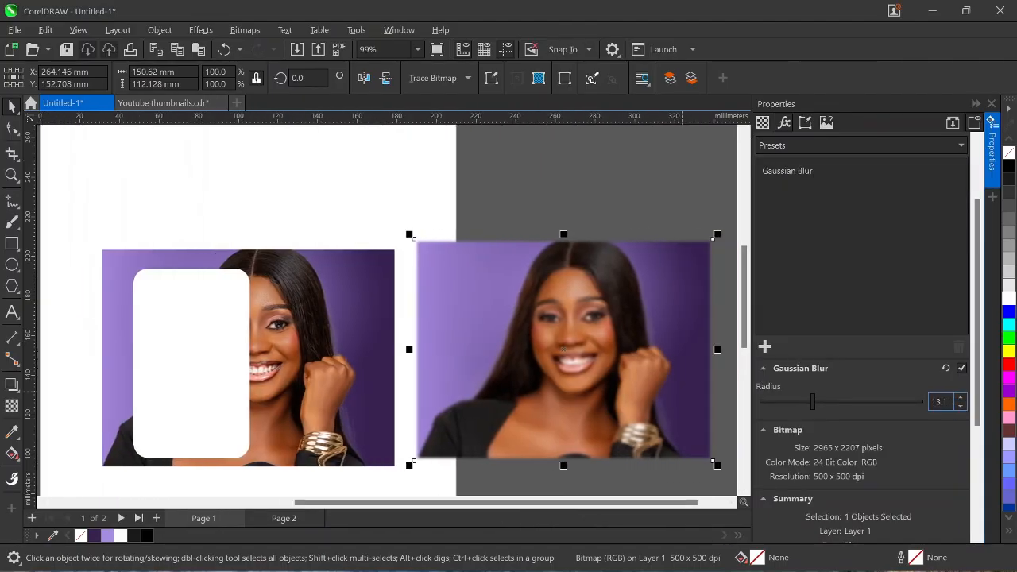
pyautogui.doubleClick(940, 401)
pyautogui.write('5')
pyautogui.press('Return')
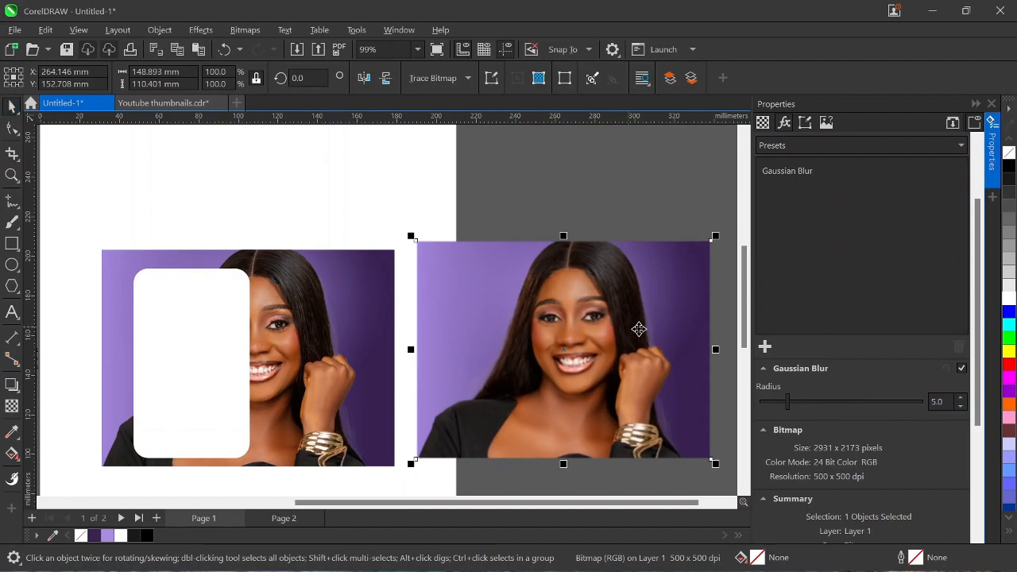
# PowerClip the blurred portrait inside the rounded card over the left photo.
pyautogui.moveTo(642, 329); pyautogui.dragTo(225, 349)
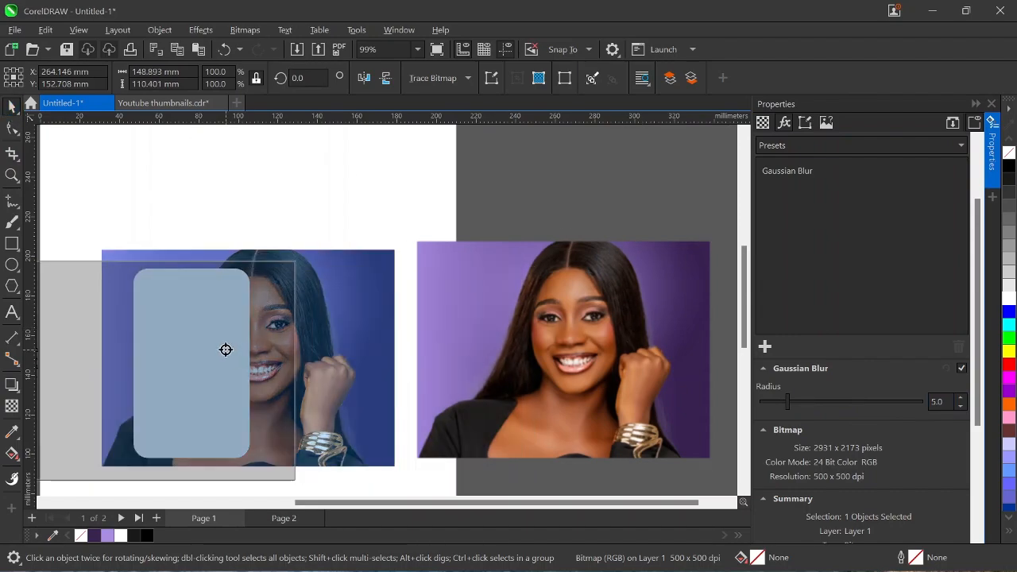
pyautogui.click(296, 398)
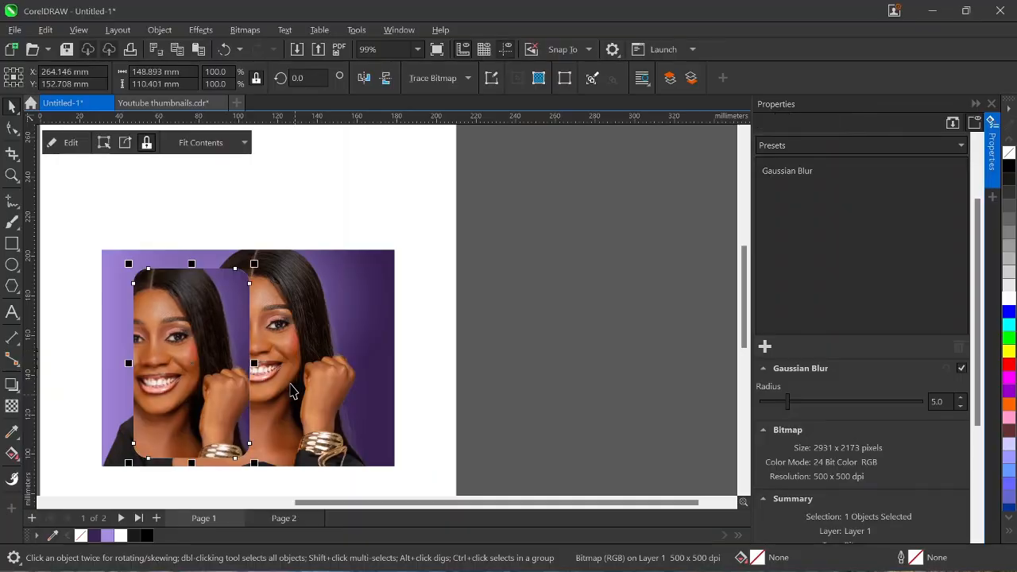
pyautogui.scroll(-1, 303, 371)
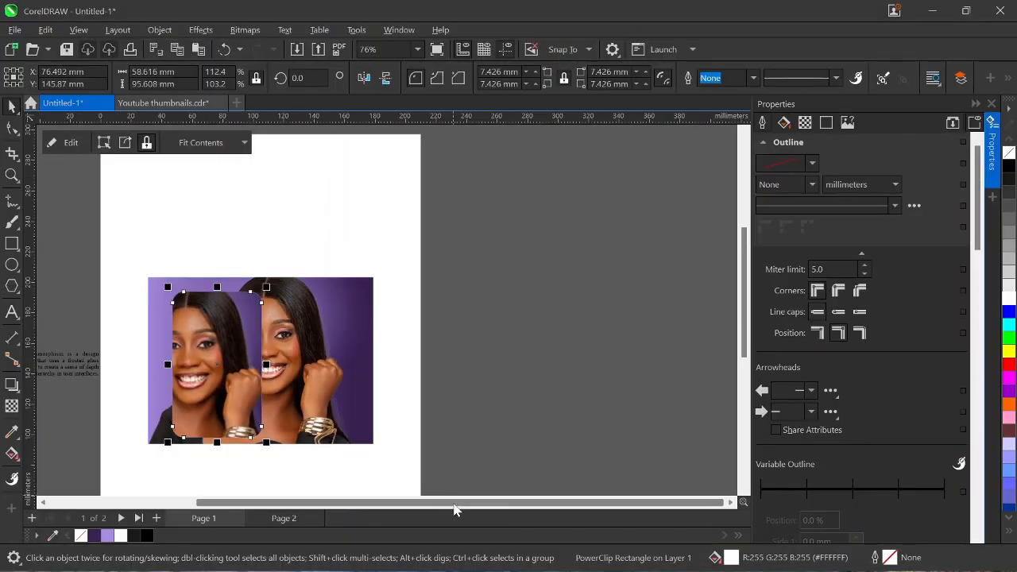
pyautogui.moveTo(454, 503); pyautogui.dragTo(434, 508)
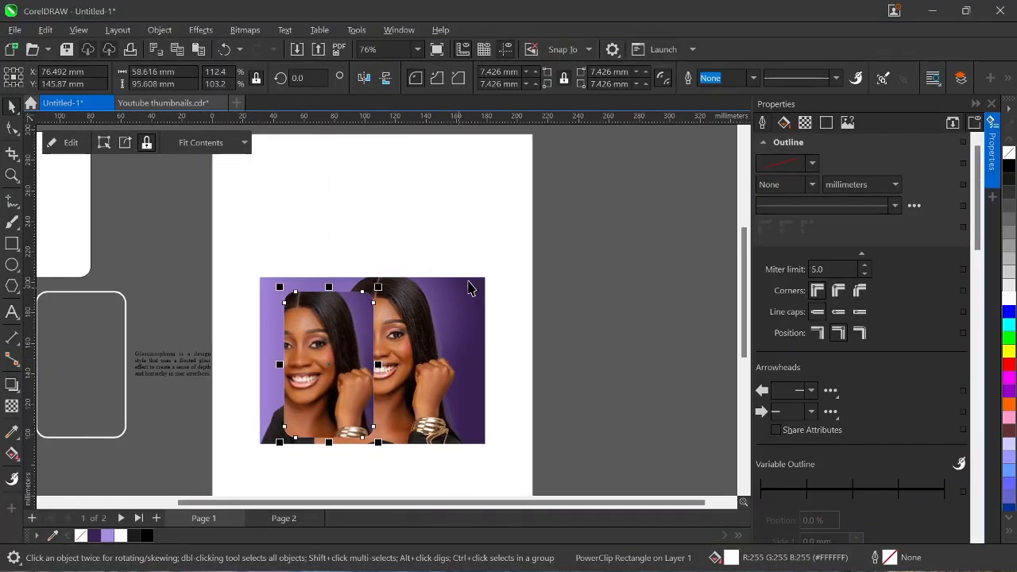
pyautogui.click(477, 322)
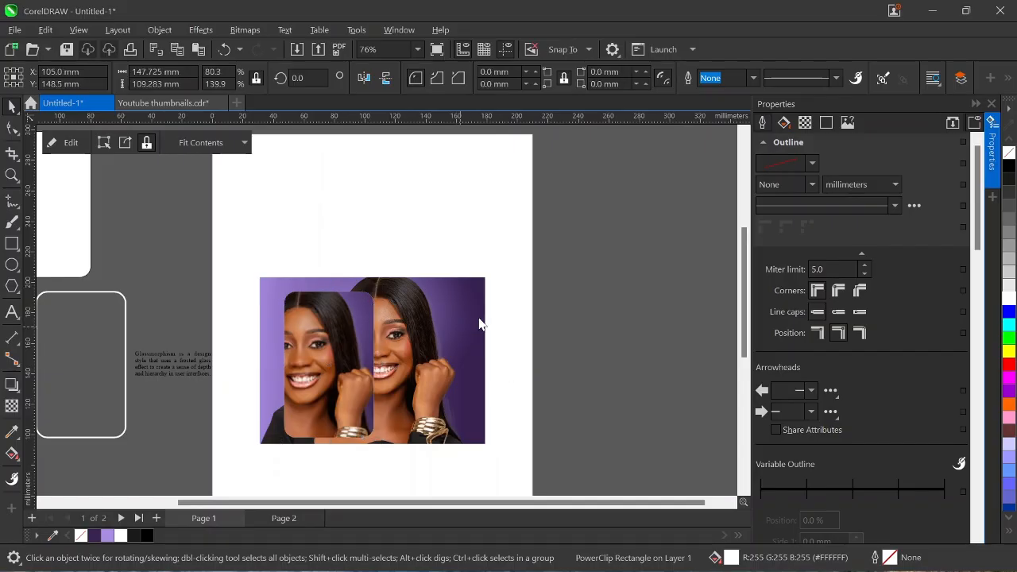
pyautogui.click(475, 315)
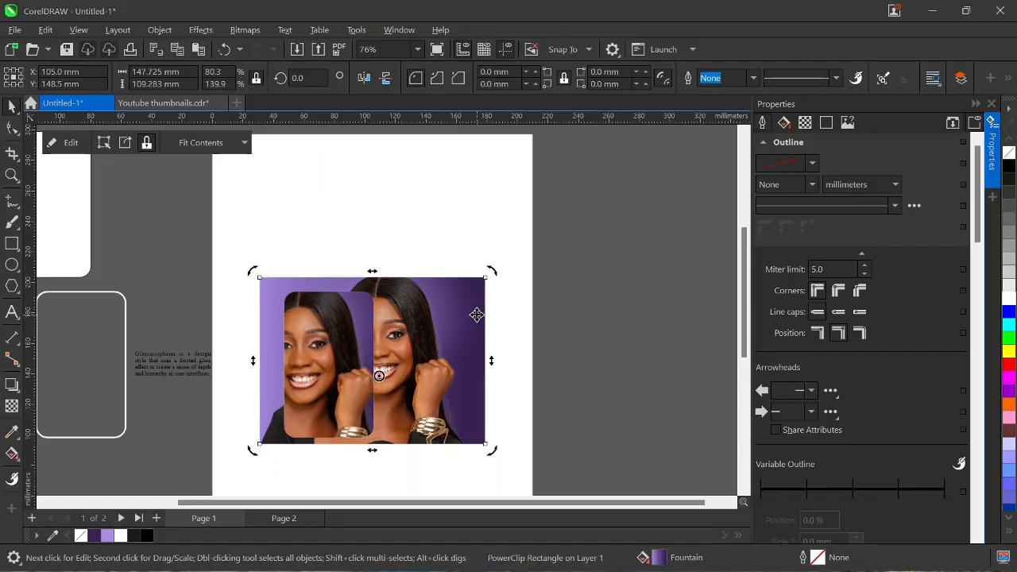
# Edit the card's PowerClip and align the blurred photo with the portrait behind it.
pyautogui.click(332, 321)
pyautogui.rightClick(332, 321)
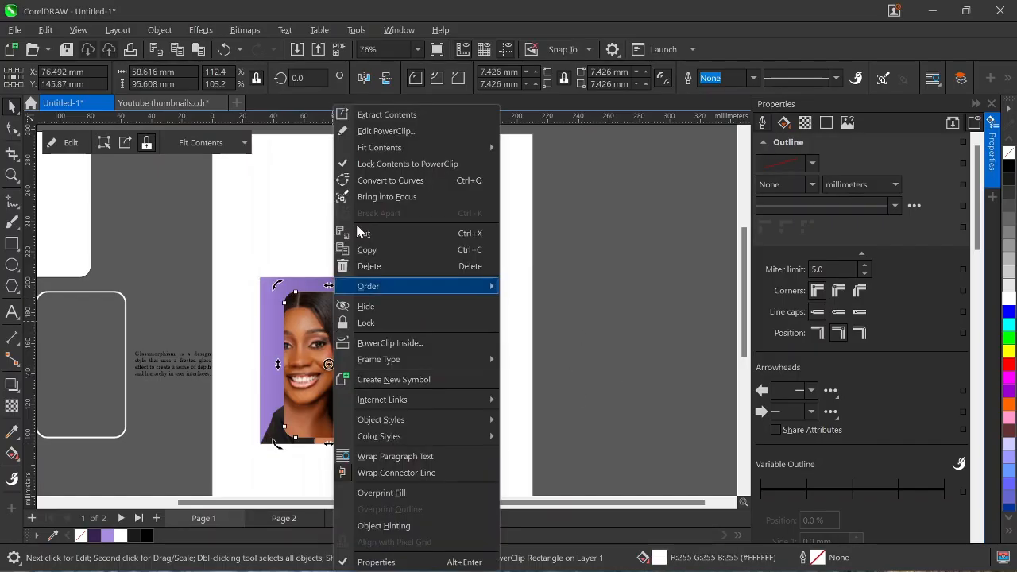
pyautogui.click(394, 134)
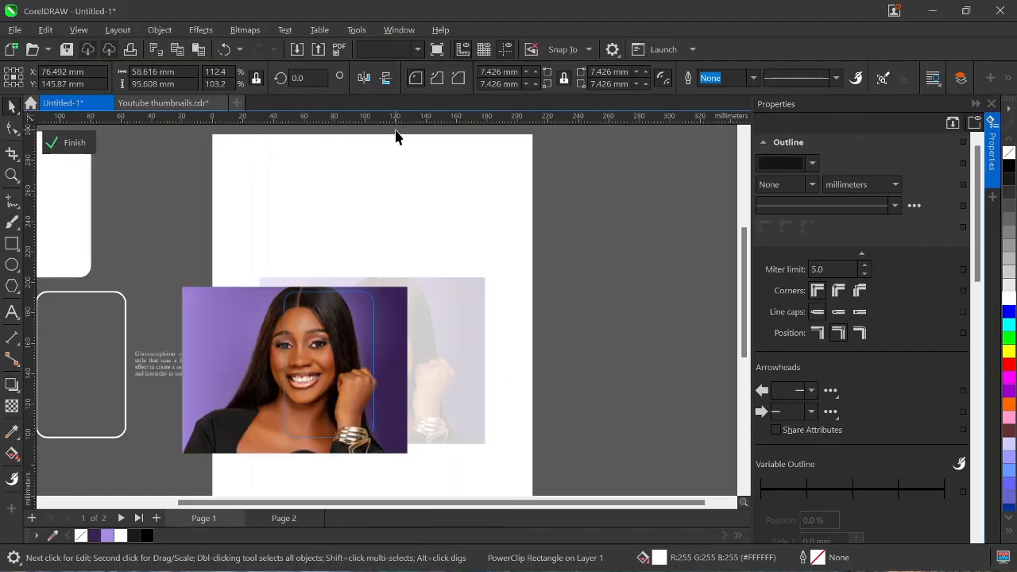
pyautogui.click(324, 345)
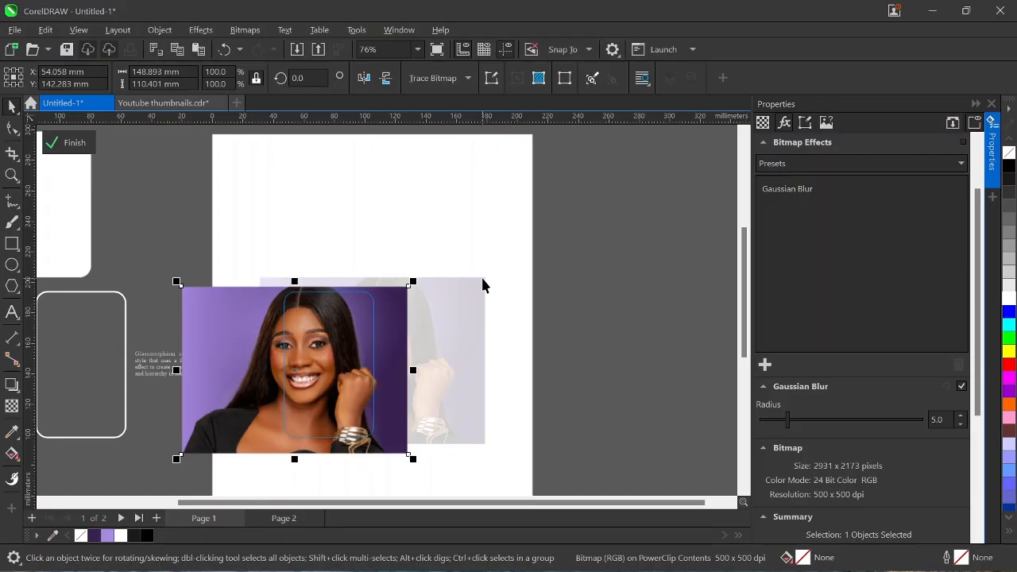
pyautogui.moveTo(482, 285); pyautogui.dragTo(487, 271)
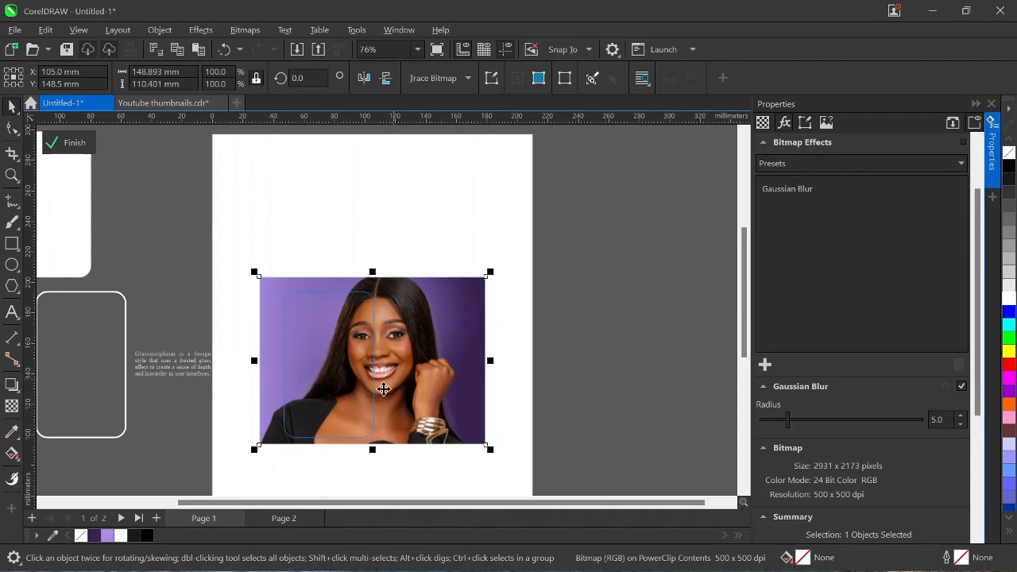
pyautogui.click(70, 143)
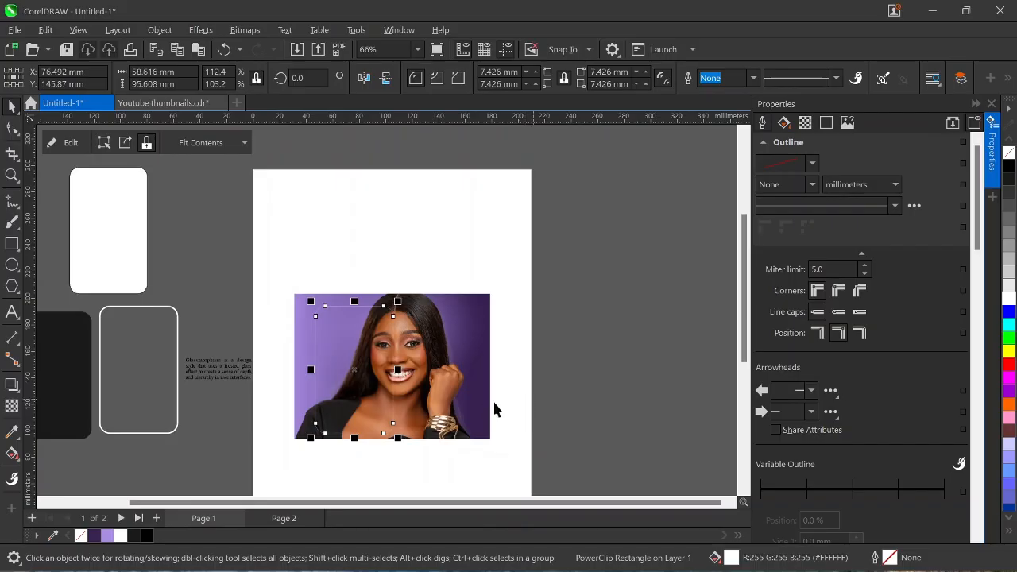
# Set the spare white rounded rectangle's outline to None and fill it black.
pyautogui.click(100, 220)
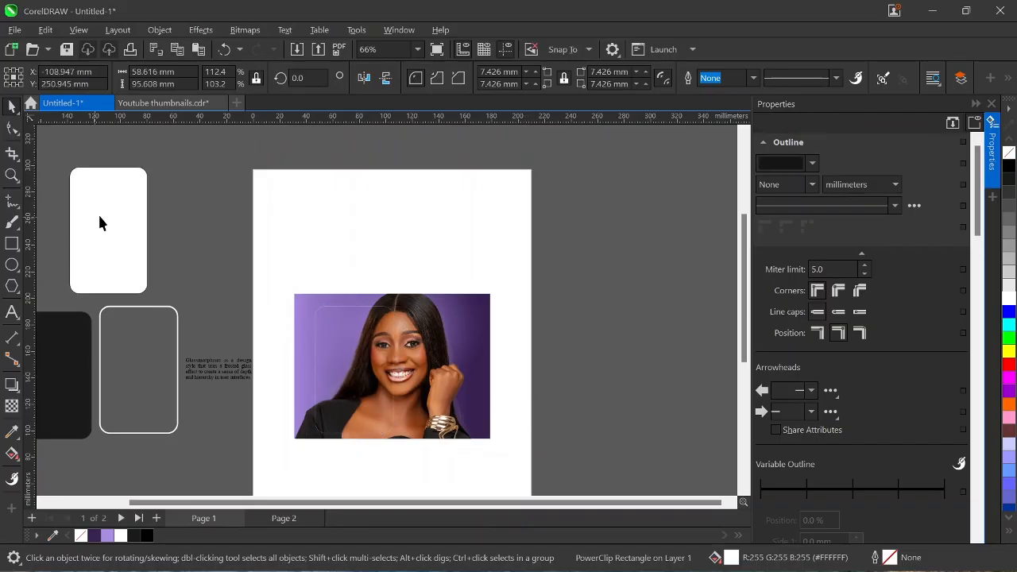
pyautogui.click(754, 78)
pyautogui.click(726, 92)
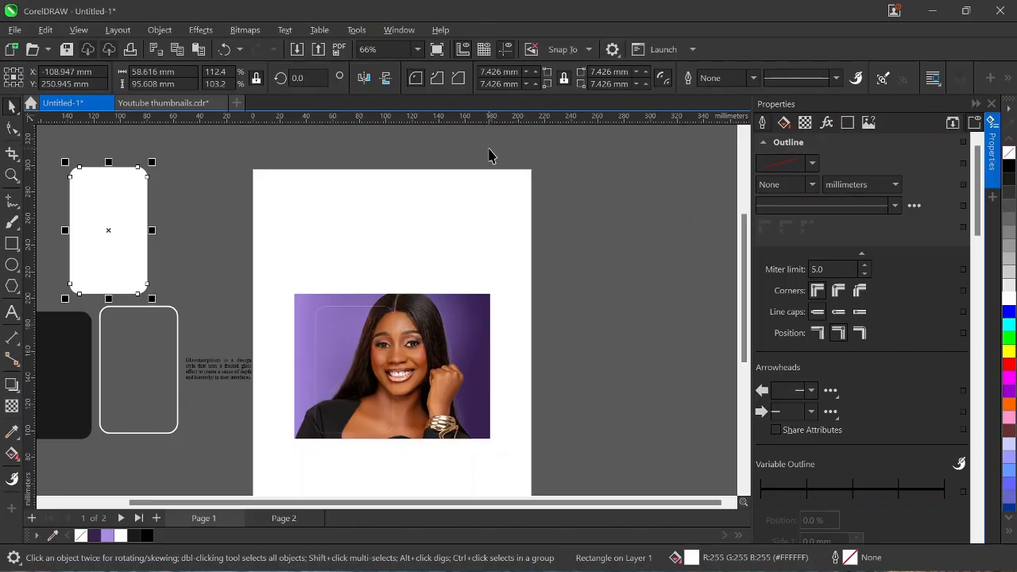
pyautogui.press('i')
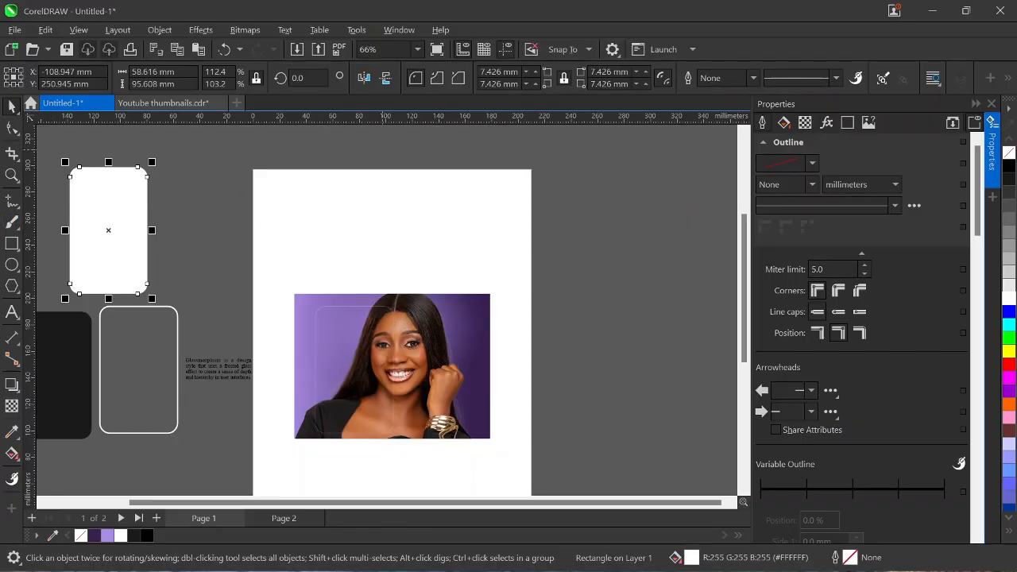
pyautogui.click(1008, 165)
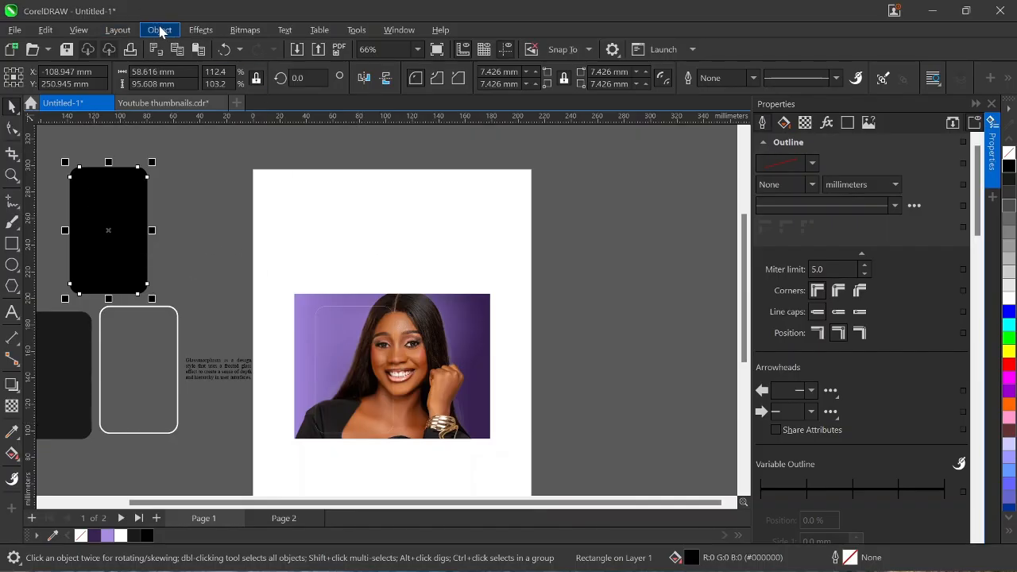
# Apply a Gaussian Blur to the black rounded rectangle and set its radius to 17.
pyautogui.click(200, 29)
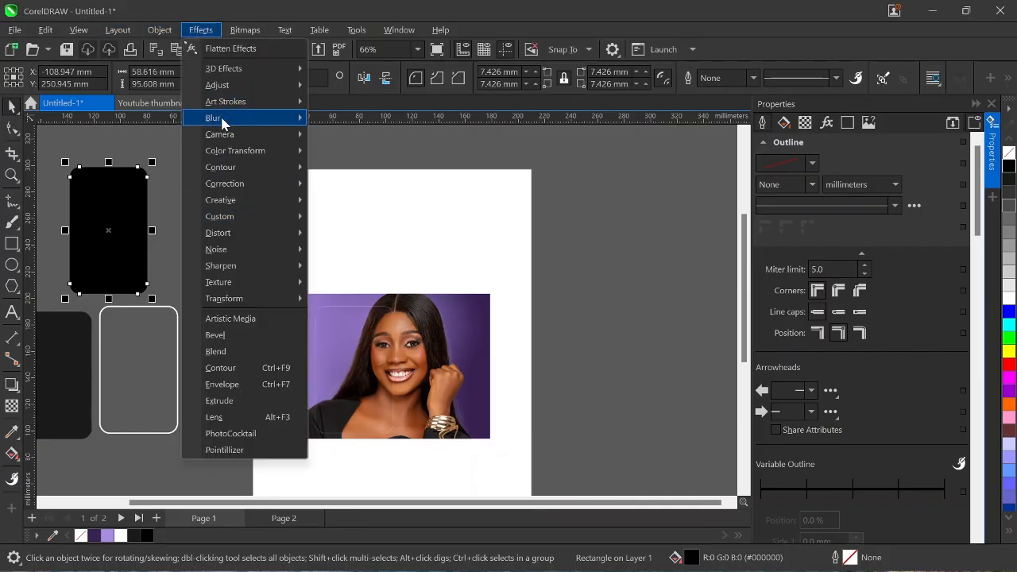
pyautogui.moveTo(221, 119)
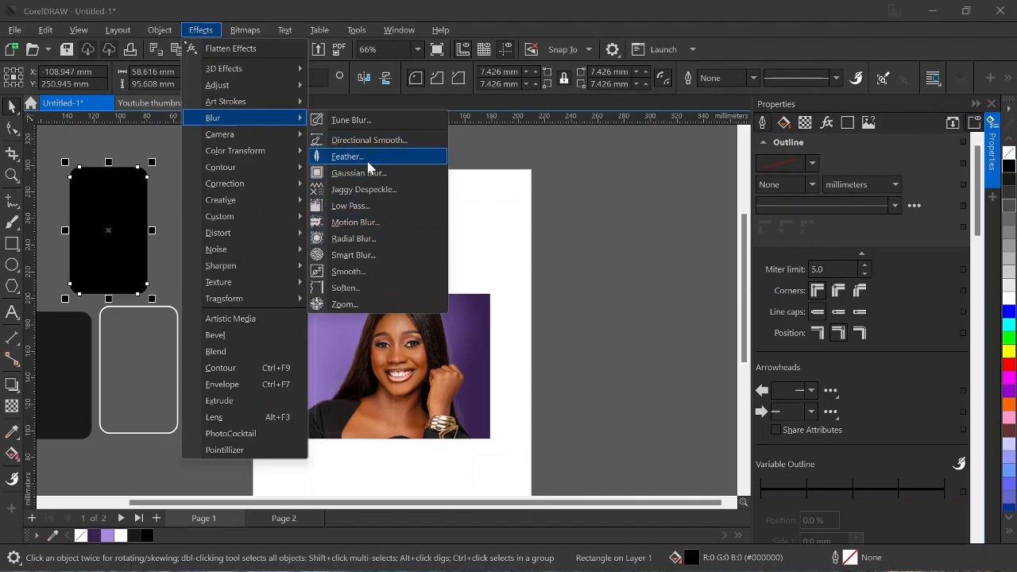
pyautogui.click(368, 173)
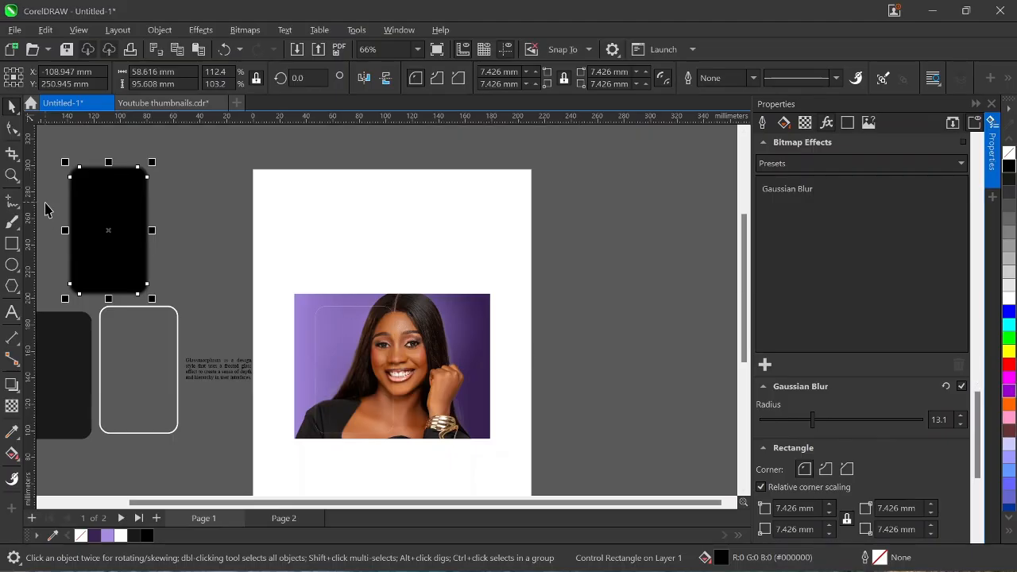
pyautogui.click(940, 419)
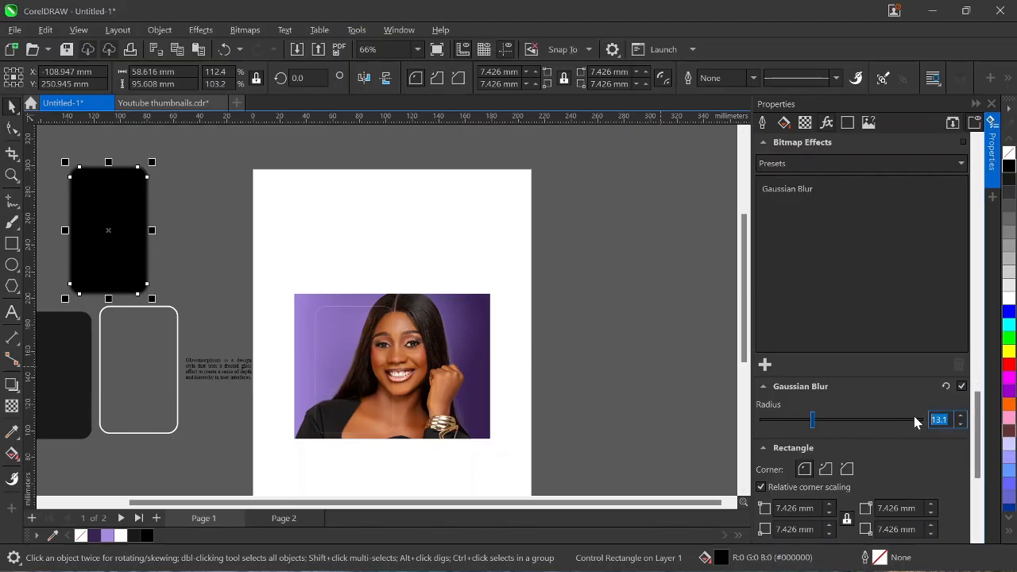
pyautogui.write('1')
pyautogui.click(809, 420)
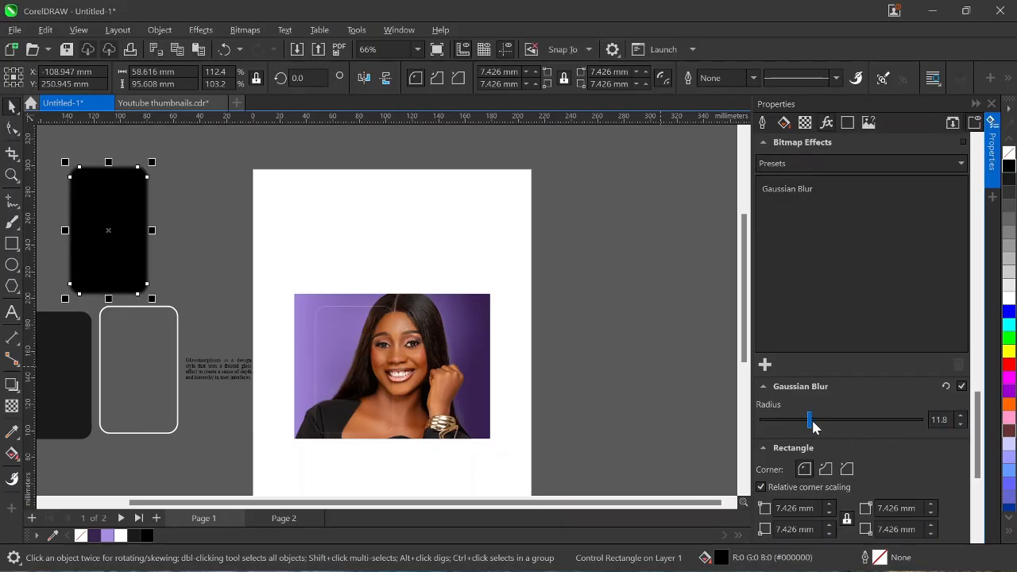
pyautogui.click(931, 421)
pyautogui.write('1')
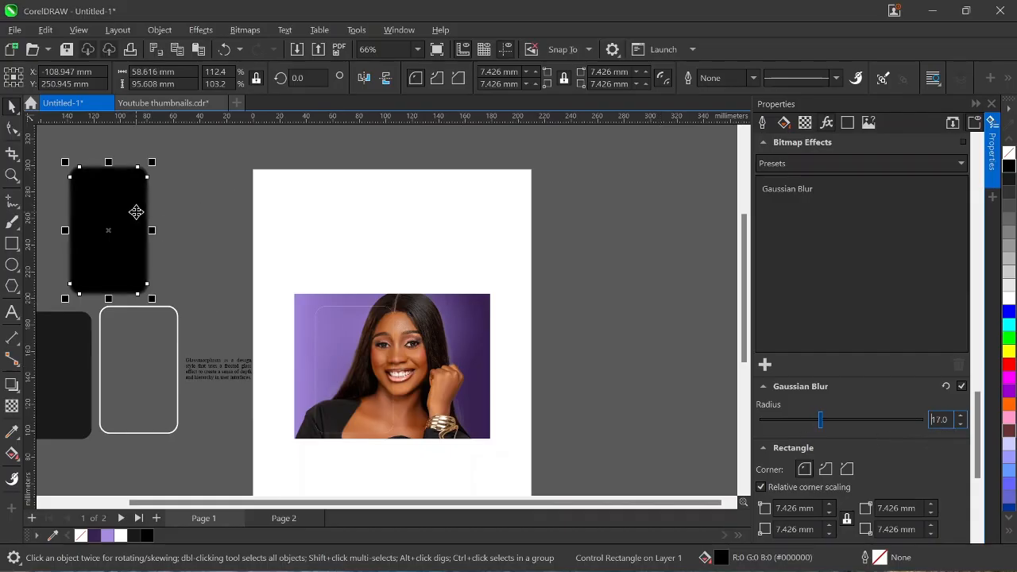
# Centre the blurred black rectangle on the glass card over the portrait, then select it alone.
pyautogui.keyDown('shift'); pyautogui.click(345, 341); pyautogui.keyUp('shift')
pyautogui.press('c')
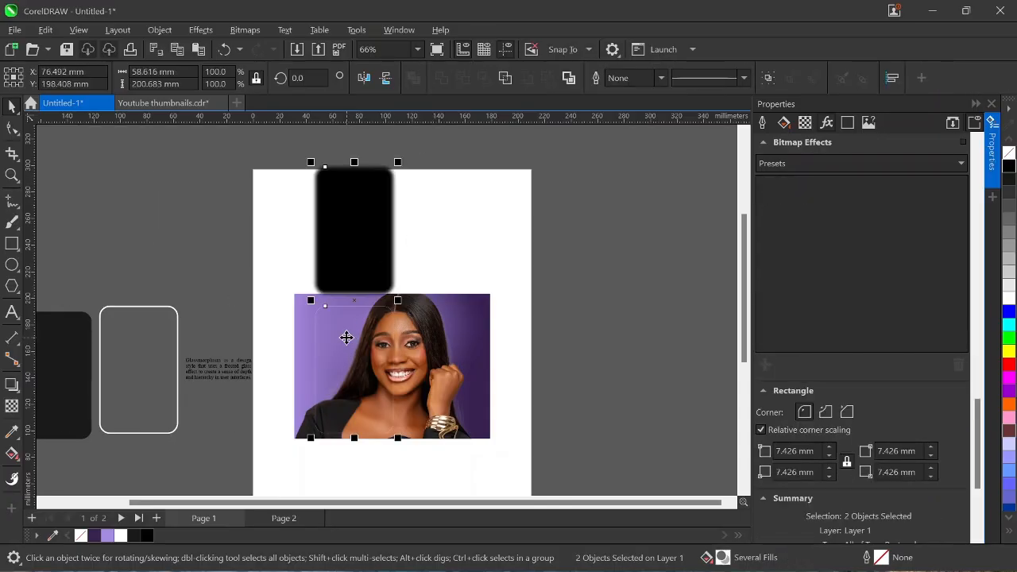
pyautogui.press('e')
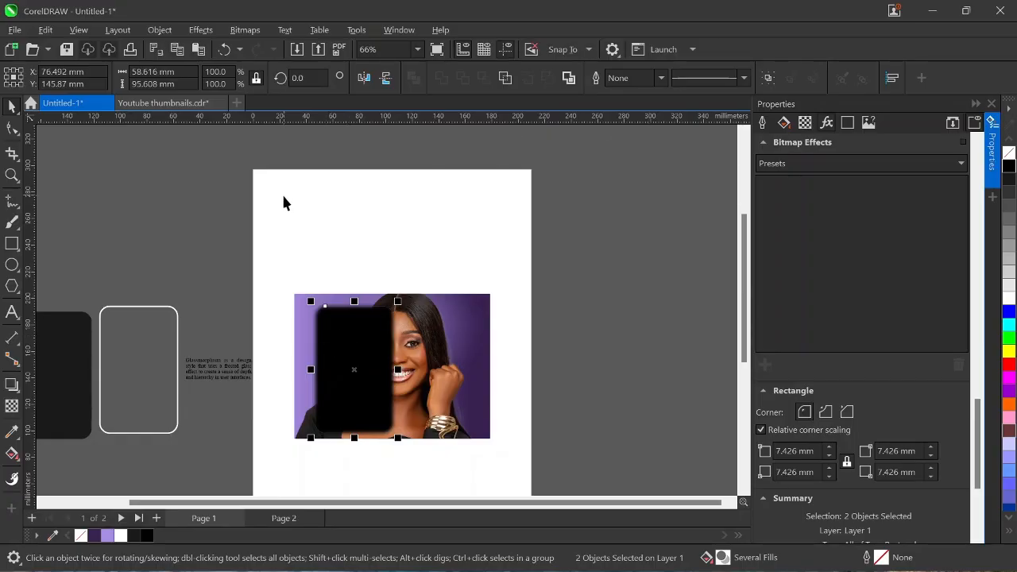
pyautogui.click(353, 350)
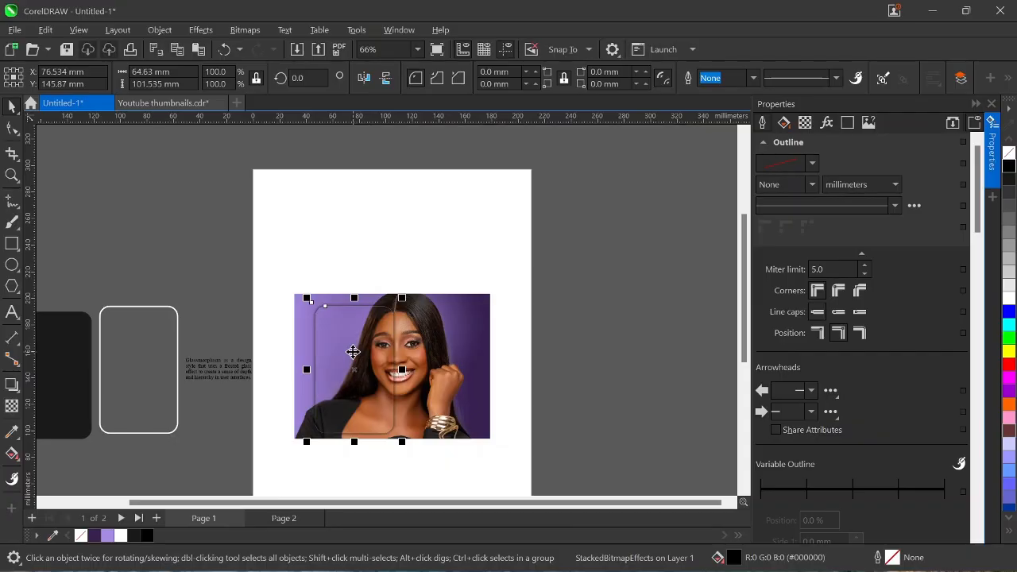
# Align the white-outlined rounded rectangle onto the glass card, then select the outline alone.
pyautogui.click(148, 341)
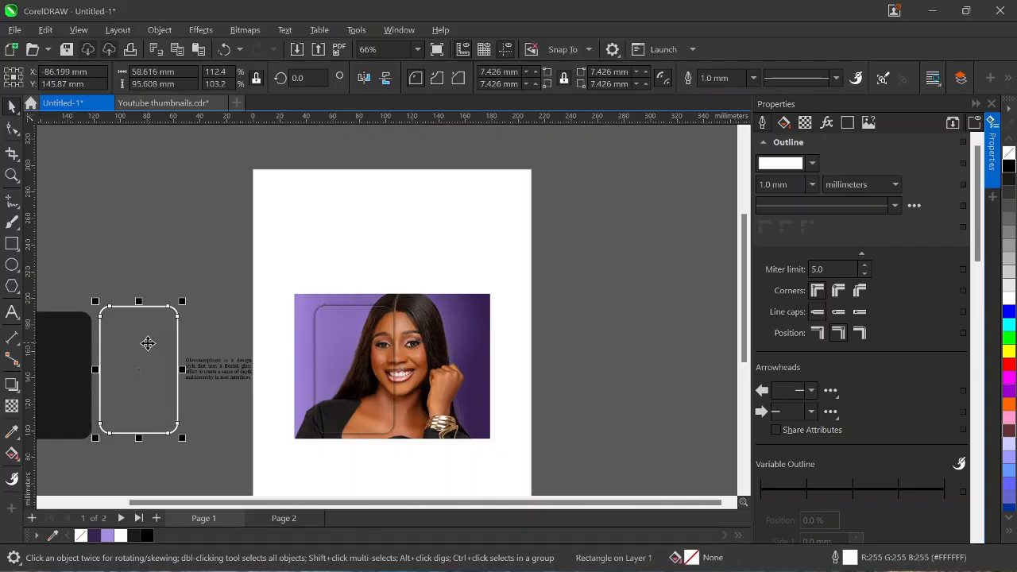
pyautogui.keyDown('shift'); pyautogui.click(350, 367); pyautogui.keyUp('shift')
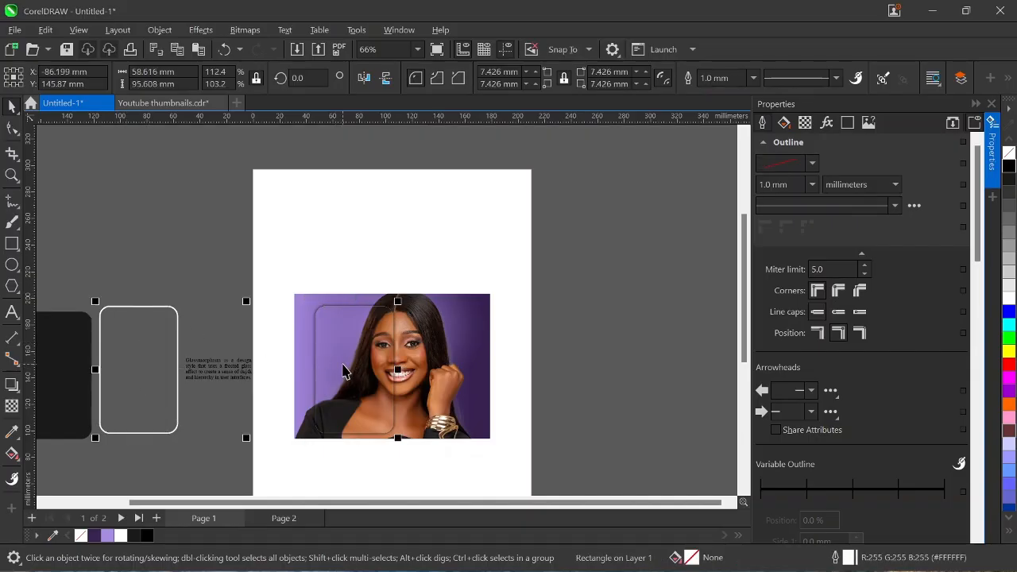
pyautogui.press('c')
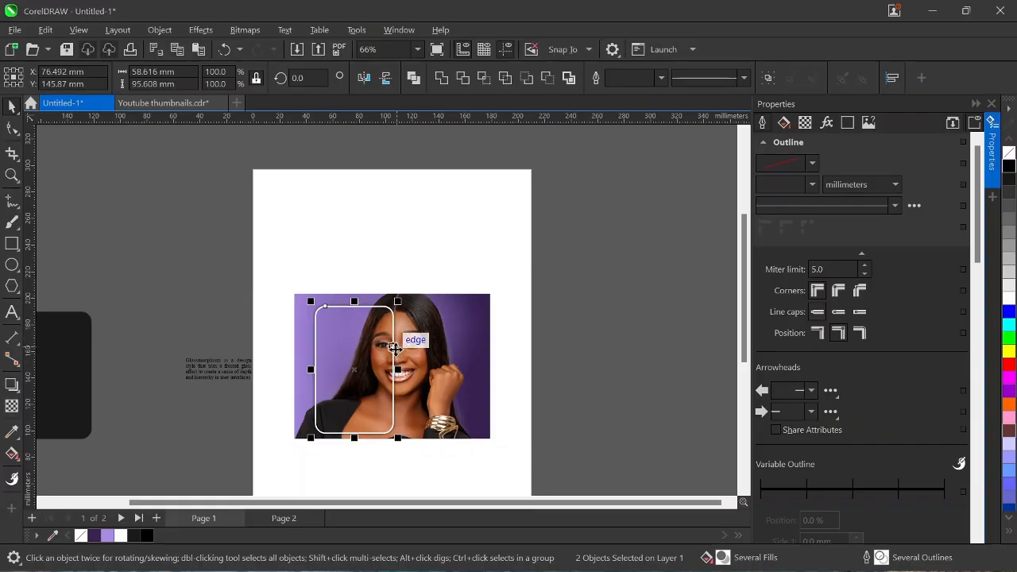
pyautogui.press('Escape')
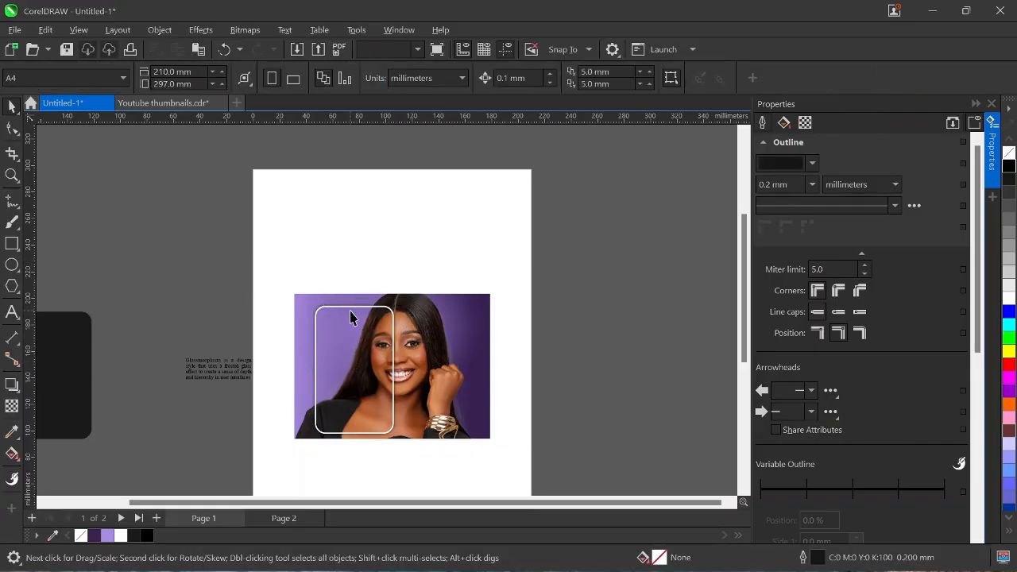
pyautogui.click(350, 308)
# Give the white outline a vertical fountain transparency, solid at top and fading out lower down.
pyautogui.click(12, 406)
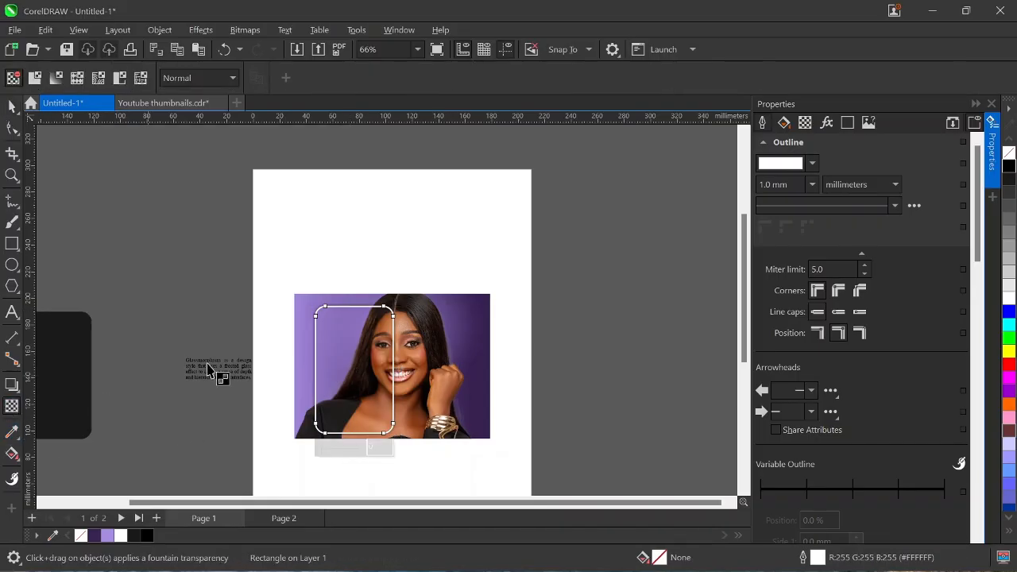
pyautogui.moveTo(362, 306); pyautogui.dragTo(358, 417)
pyautogui.moveTo(361, 305); pyautogui.dragTo(357, 343)
pyautogui.moveTo(361, 418); pyautogui.dragTo(356, 427)
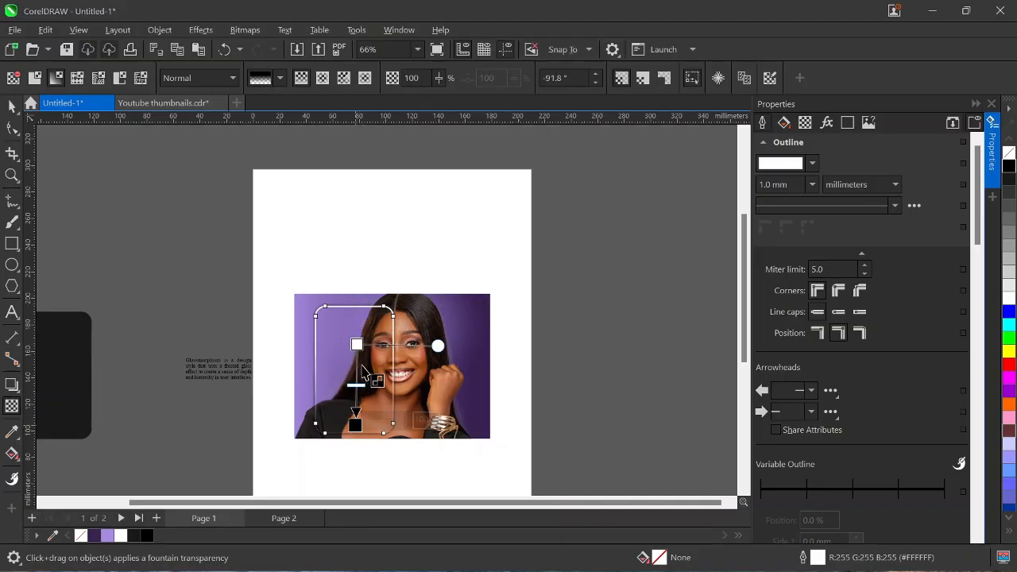
pyautogui.moveTo(357, 344)
pyautogui.mouseDown()
pyautogui.moveTo(357, 359)
pyautogui.moveTo(355, 345)
pyautogui.mouseUp()
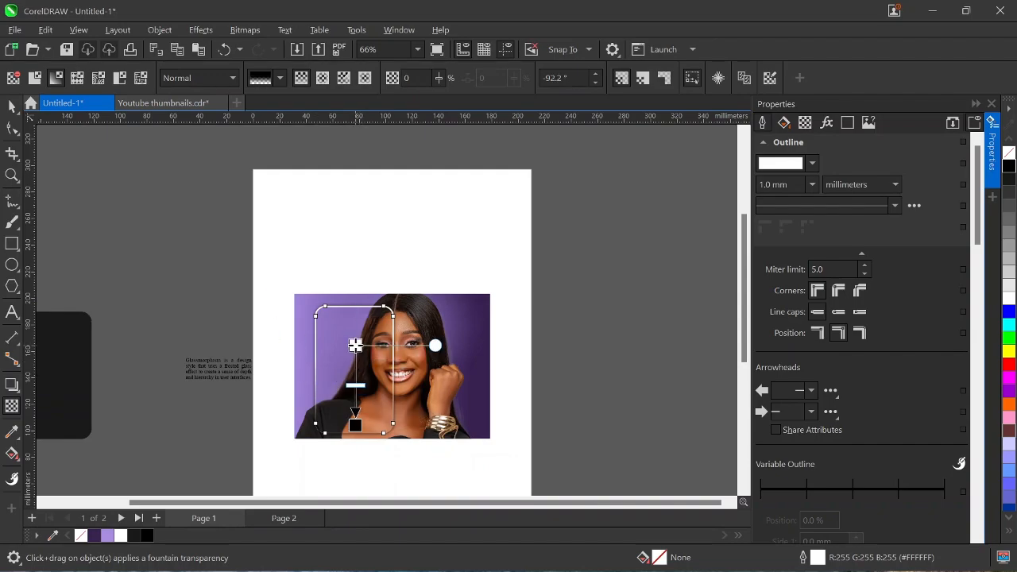
pyautogui.moveTo(355, 425); pyautogui.dragTo(353, 402)
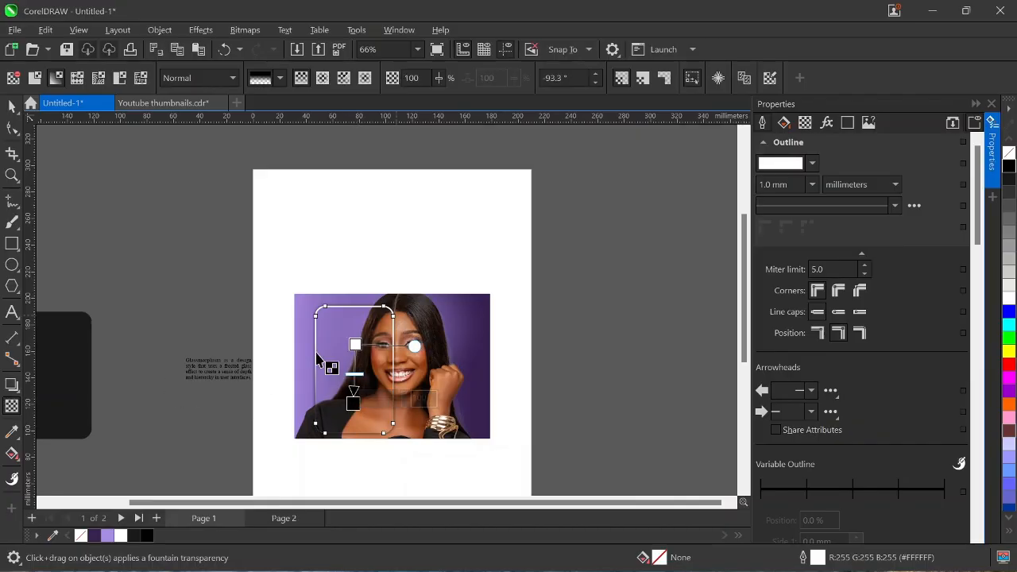
pyautogui.moveTo(355, 345); pyautogui.dragTo(353, 321)
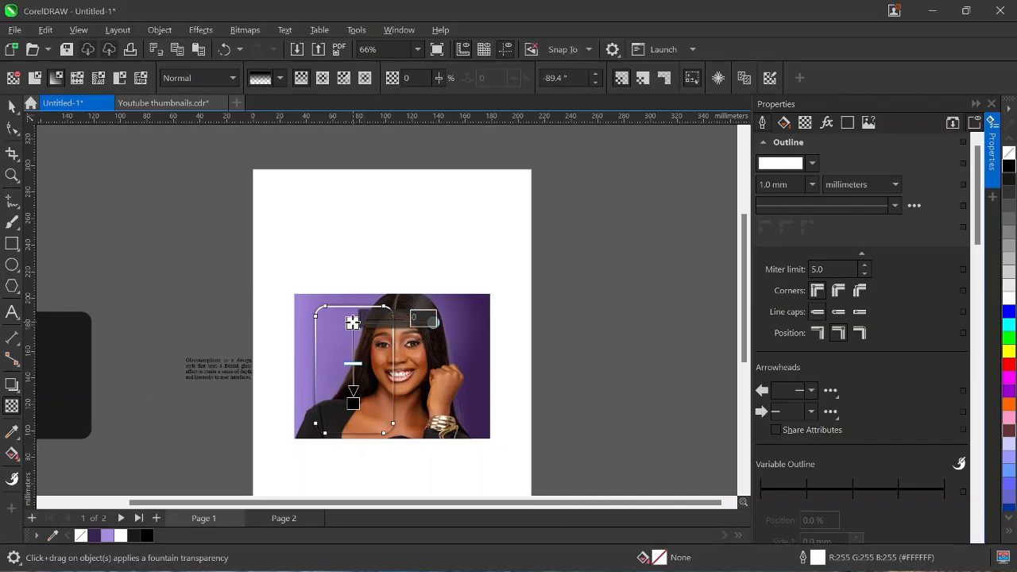
pyautogui.moveTo(352, 321); pyautogui.dragTo(352, 312)
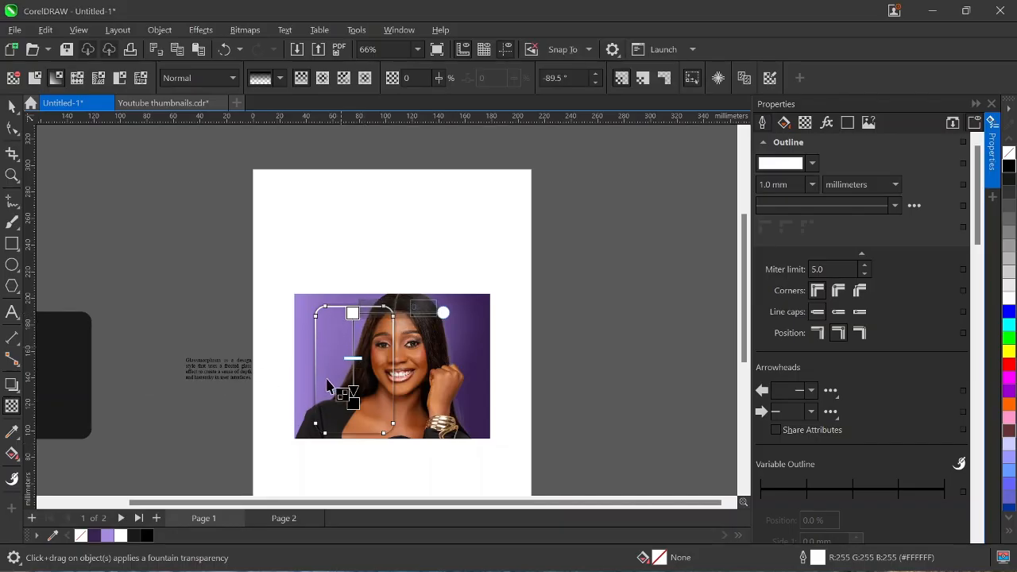
pyautogui.click(12, 105)
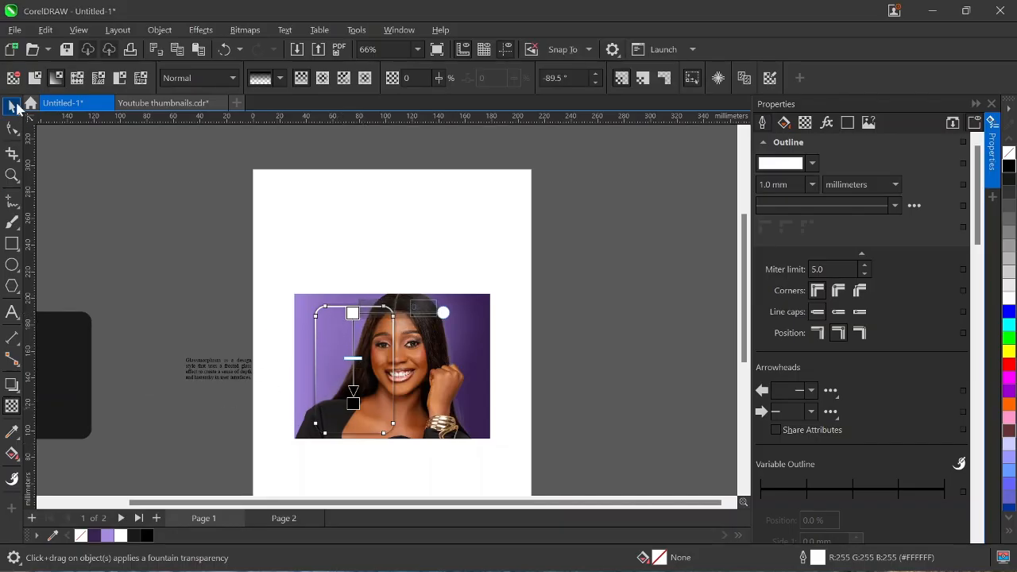
# Move the spare dark rounded rectangle up above the paragraph.
pyautogui.click(347, 470)
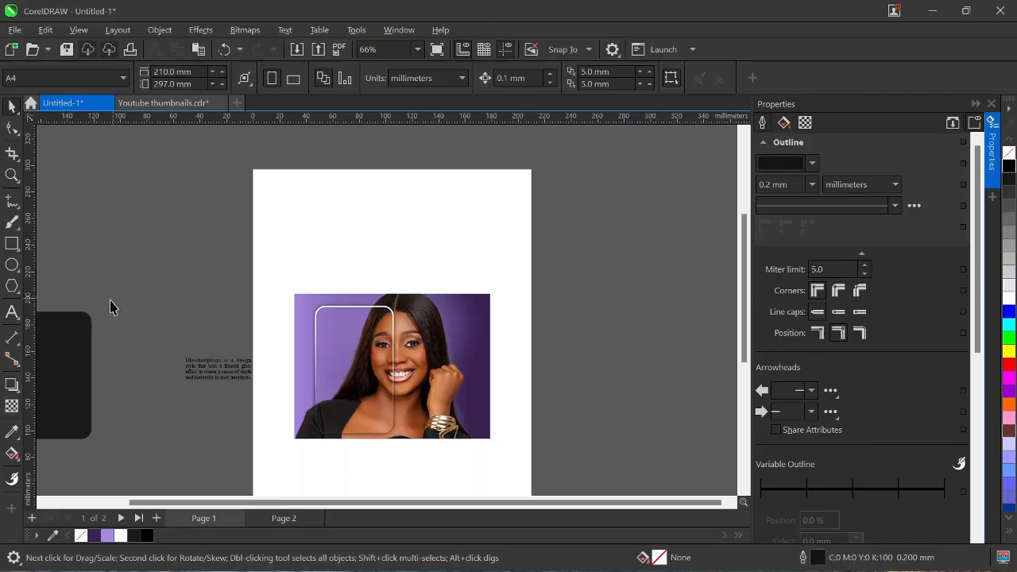
pyautogui.click(71, 355)
pyautogui.moveTo(87, 347); pyautogui.dragTo(200, 258)
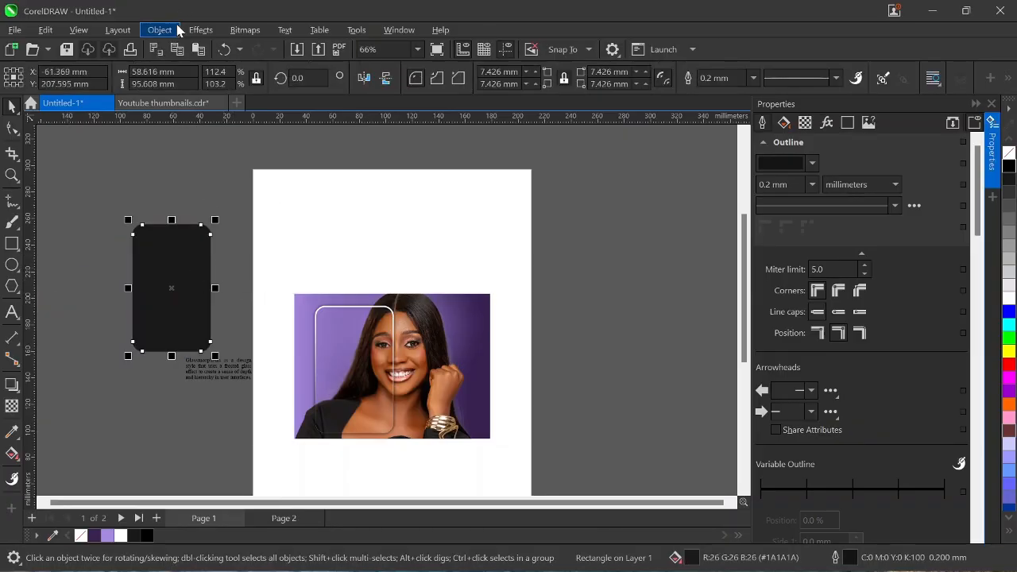
# Apply the Effects > Texture > Stone effect to the dark rectangle.
pyautogui.click(203, 31)
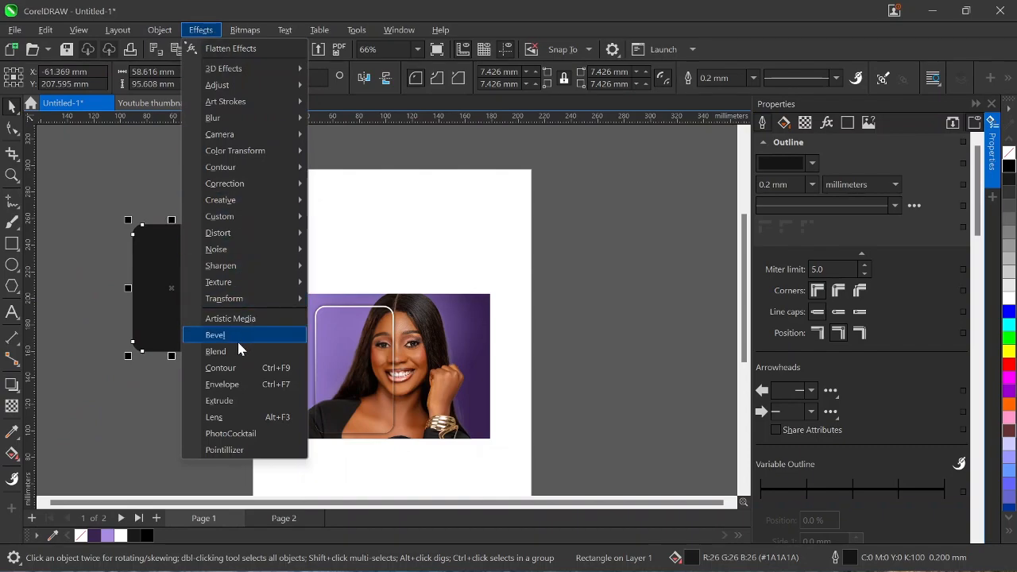
pyautogui.moveTo(219, 286)
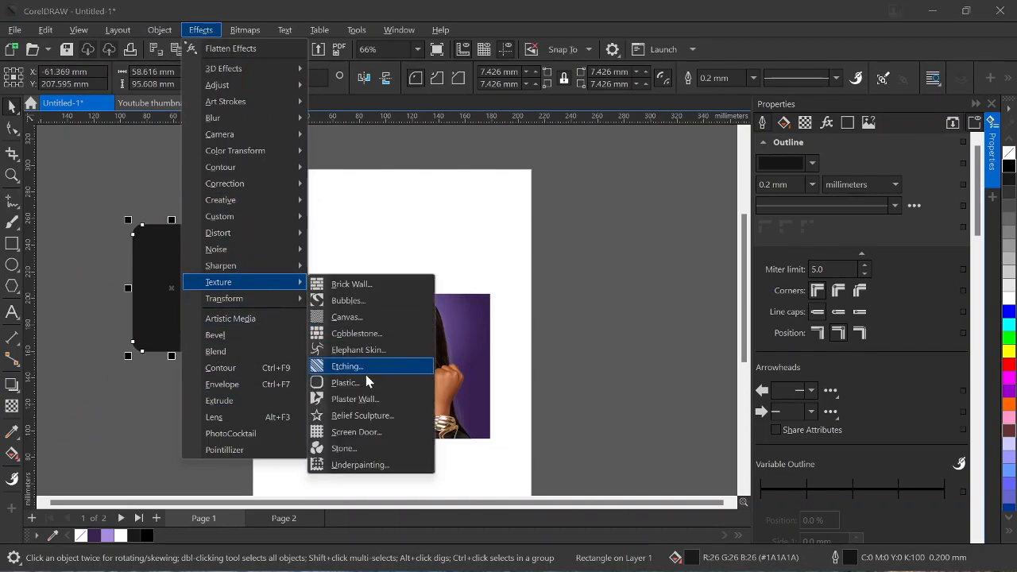
pyautogui.click(354, 454)
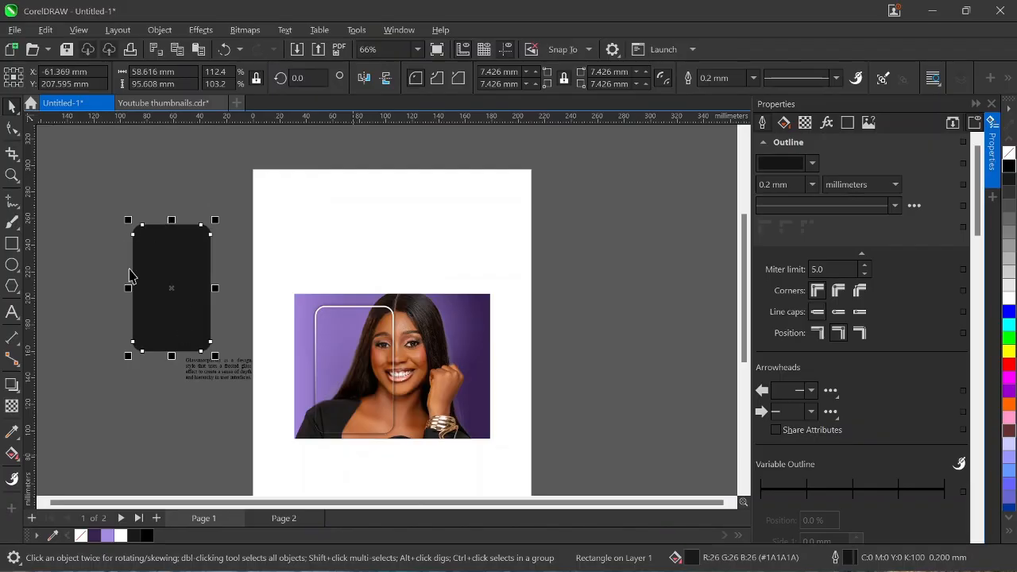
pyautogui.scroll(5, 155, 246)
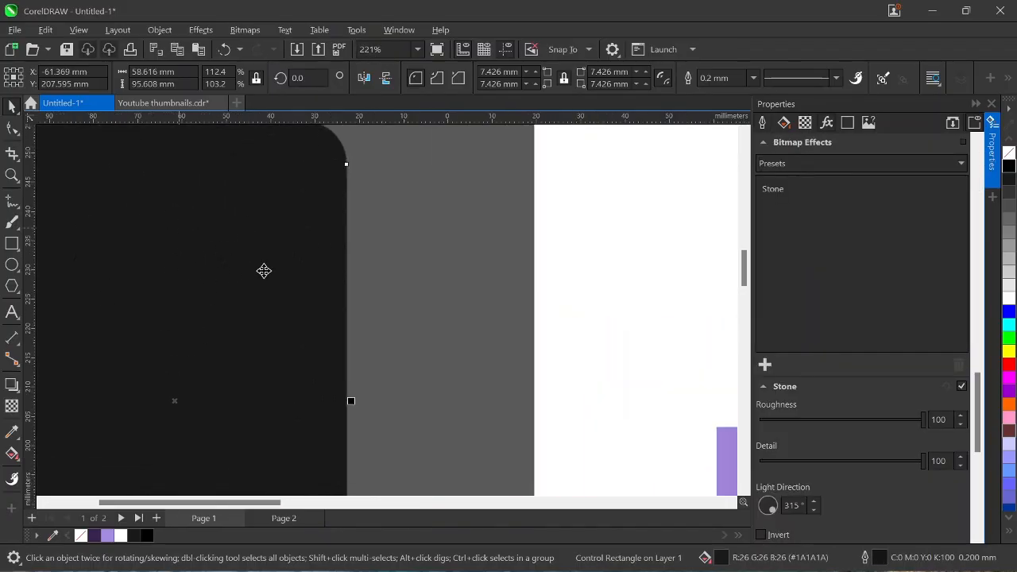
pyautogui.scroll(-2, 288, 264)
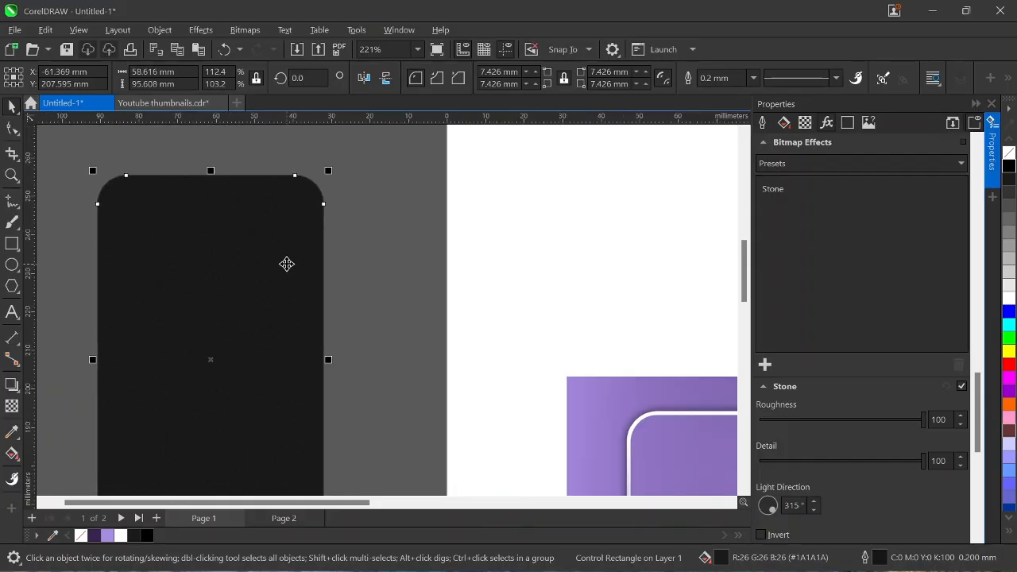
# Set the textured rectangle's outline to None and zoom to show the whole photo.
pyautogui.click(752, 78)
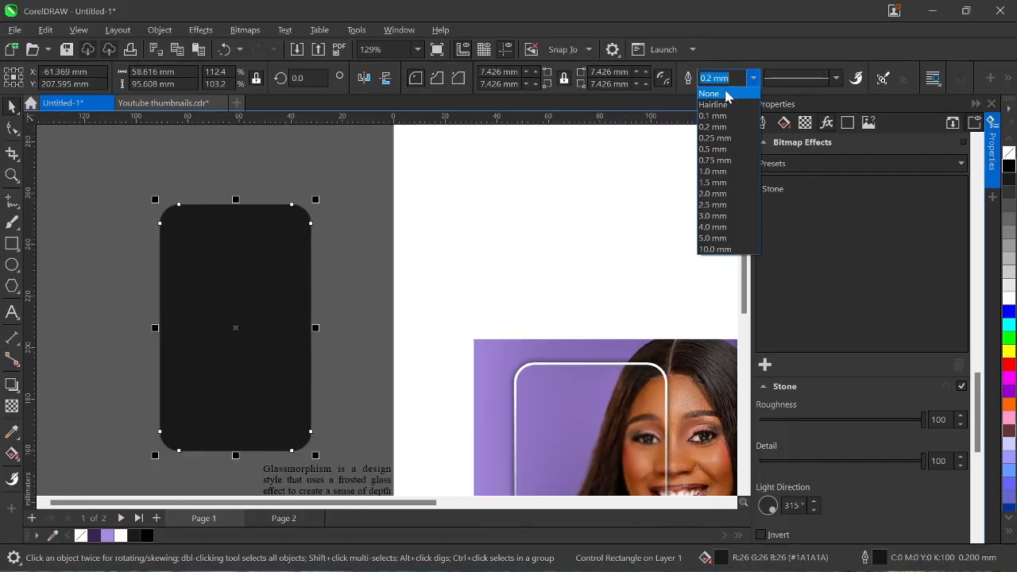
pyautogui.click(709, 91)
pyautogui.click(417, 49)
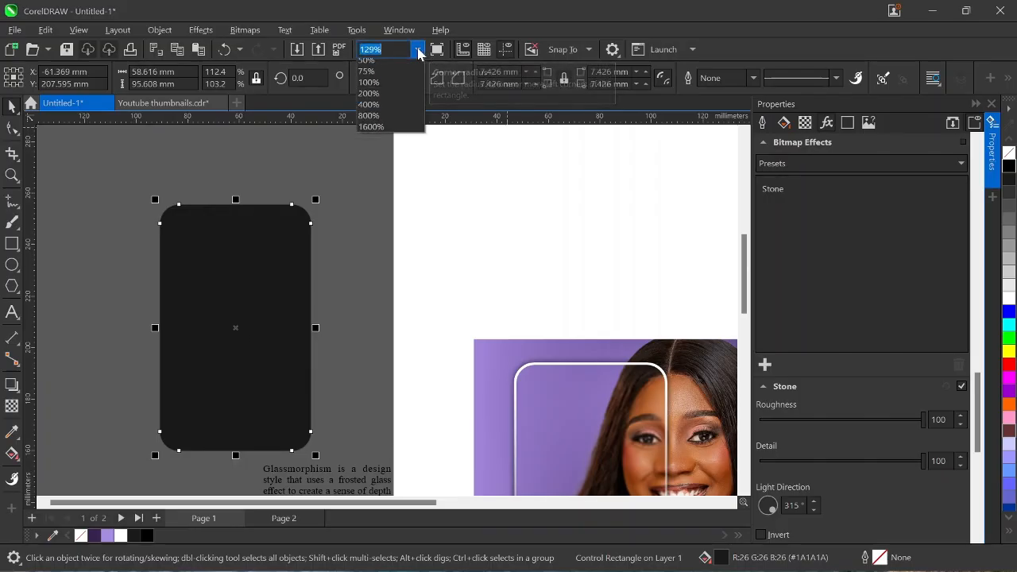
pyautogui.click(385, 71)
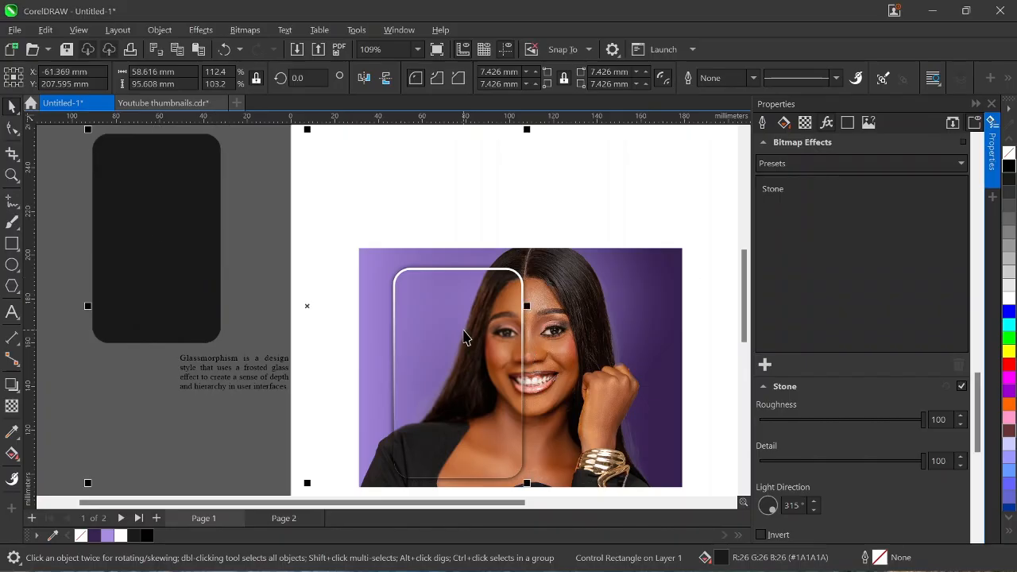
# Centre the dark rectangle horizontally and vertically on the glass card, then reselect it alone.
pyautogui.keyDown('shift'); pyautogui.click(504, 319); pyautogui.keyUp('shift')
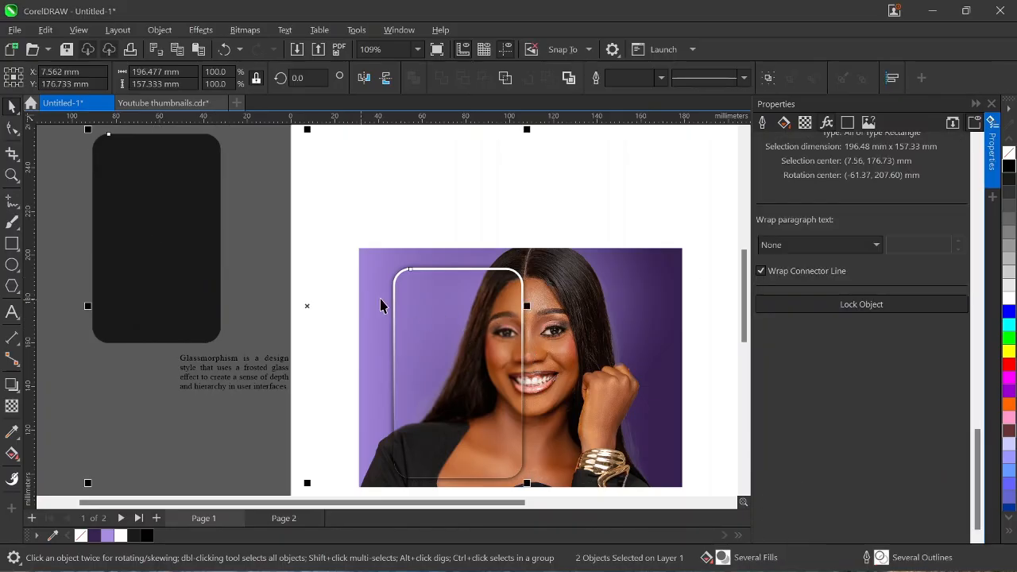
pyautogui.press('c')
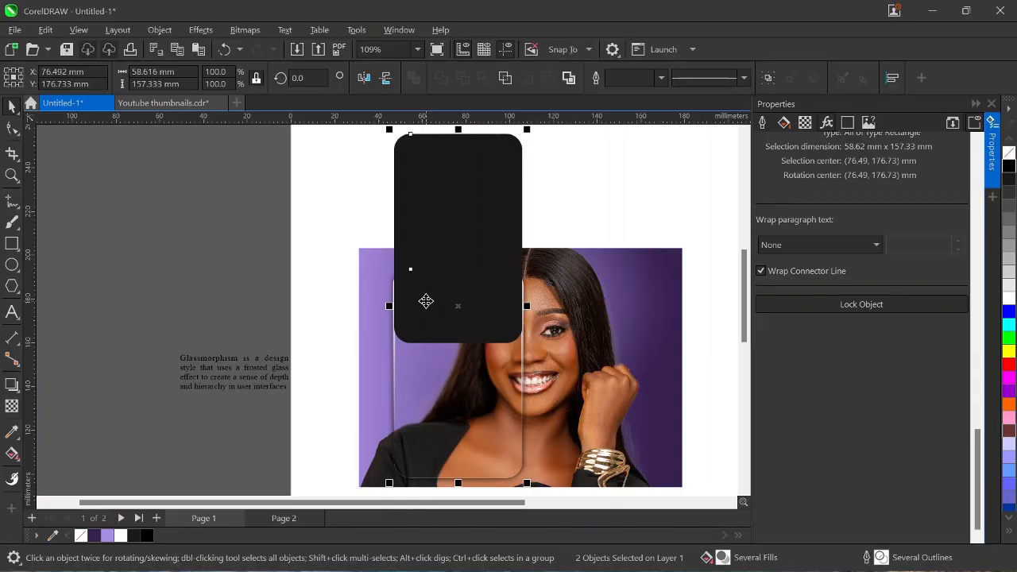
pyautogui.press('e')
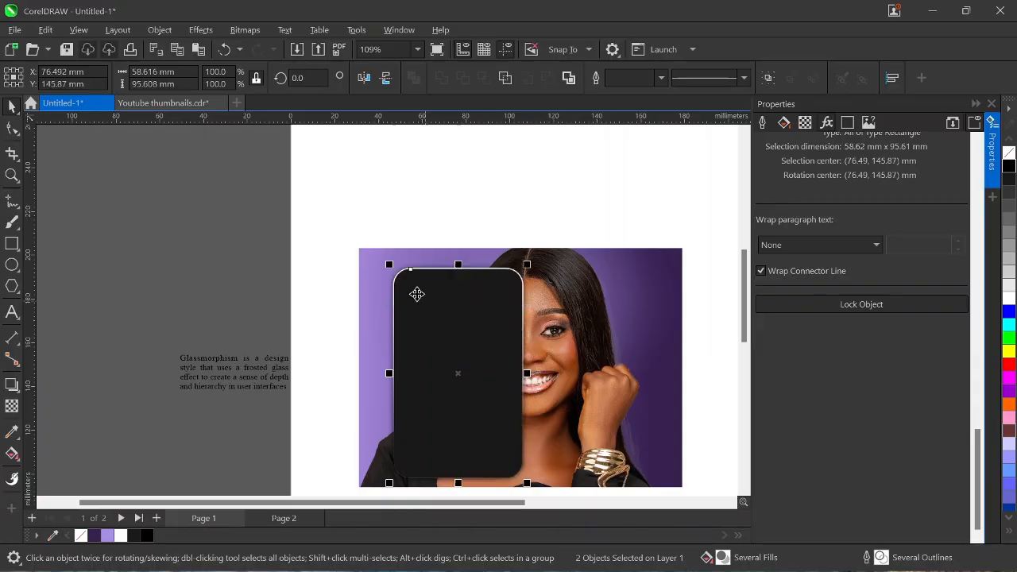
pyautogui.click(182, 225)
pyautogui.click(490, 324)
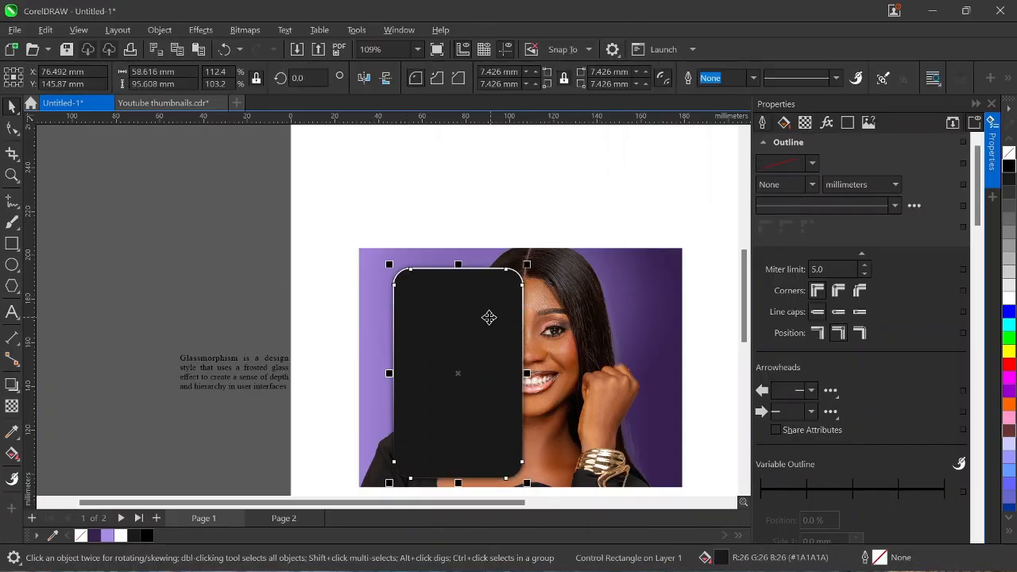
# Give the Stone-textured rectangle a Screen blend-mode transparency.
pyautogui.click(12, 409)
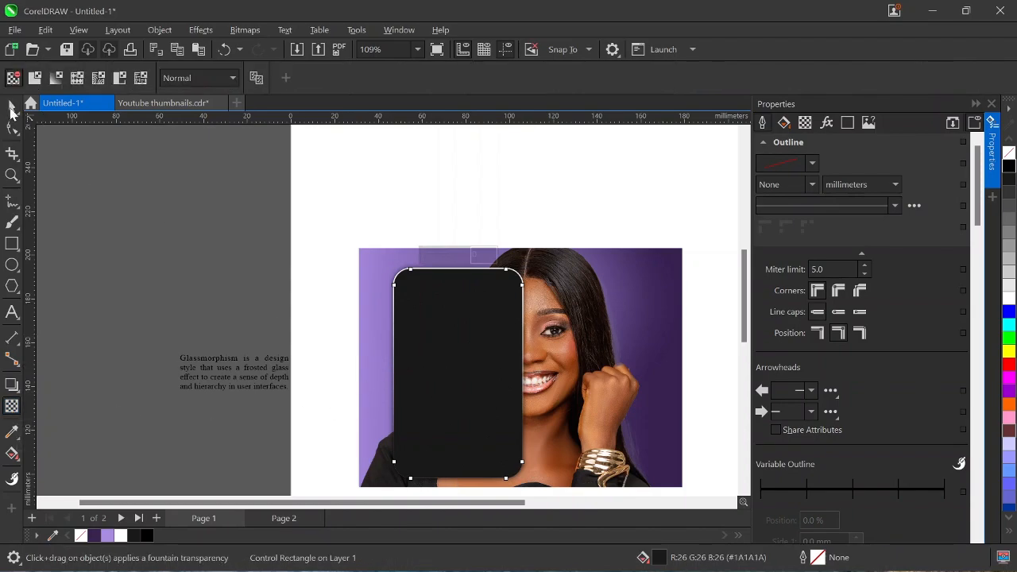
pyautogui.click(13, 107)
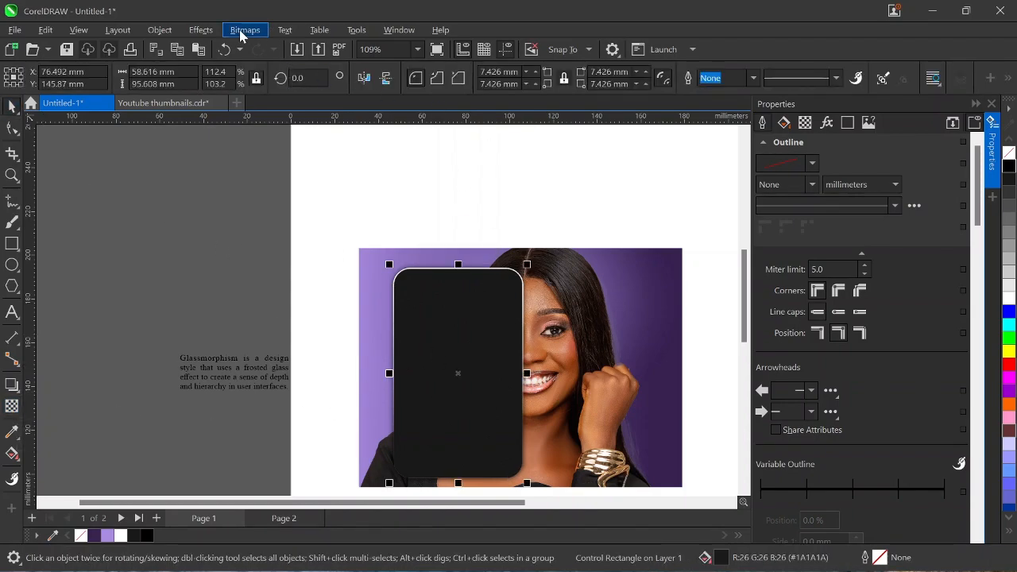
pyautogui.click(16, 409)
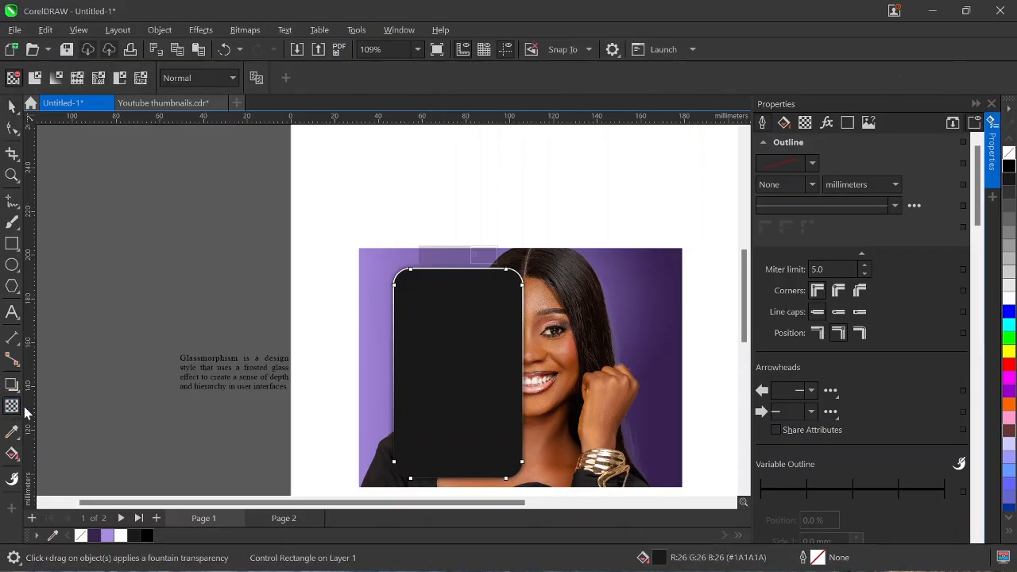
pyautogui.click(232, 79)
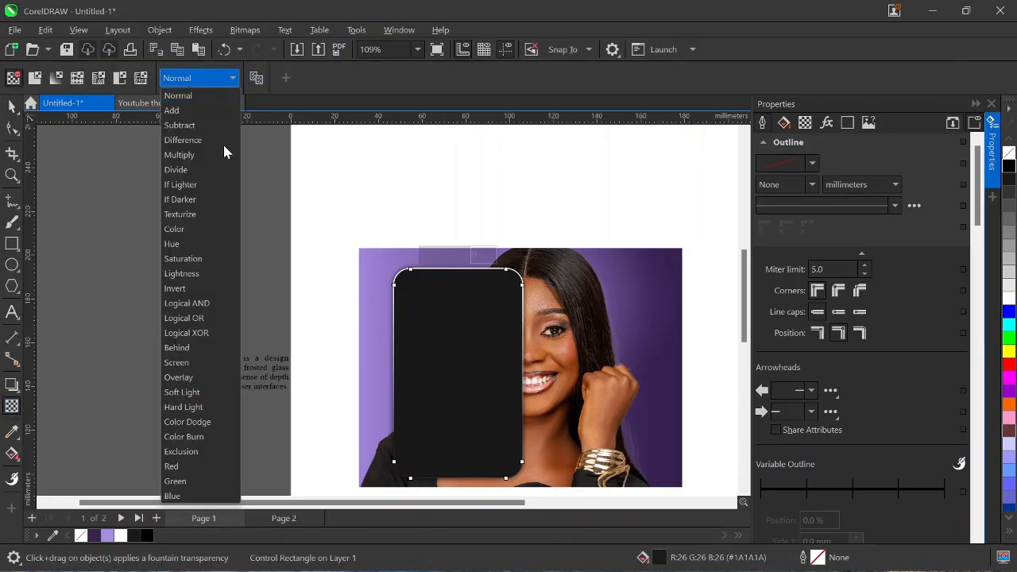
pyautogui.click(176, 363)
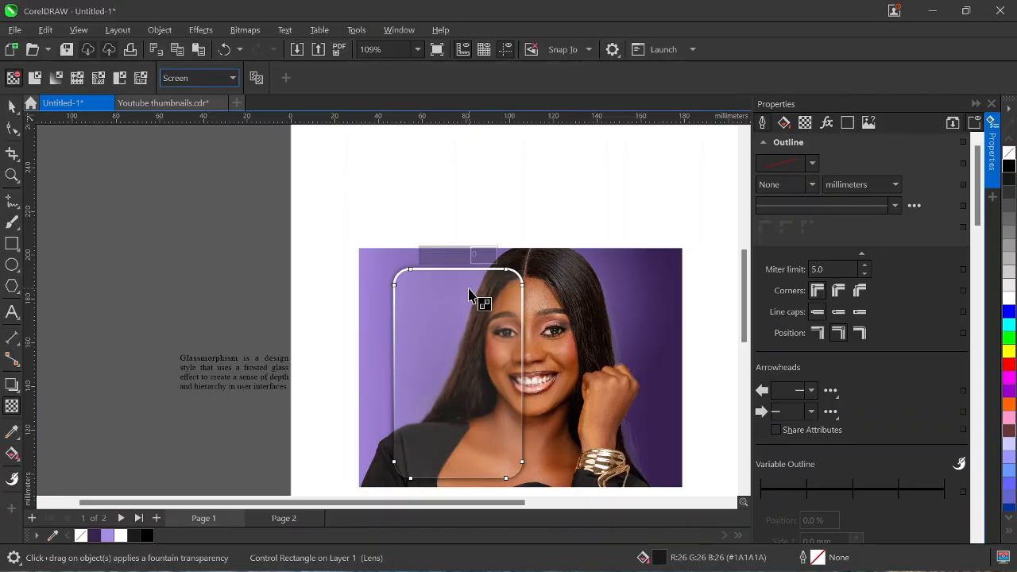
# Close the Properties docker to widen the canvas around the photo.
pyautogui.click(12, 105)
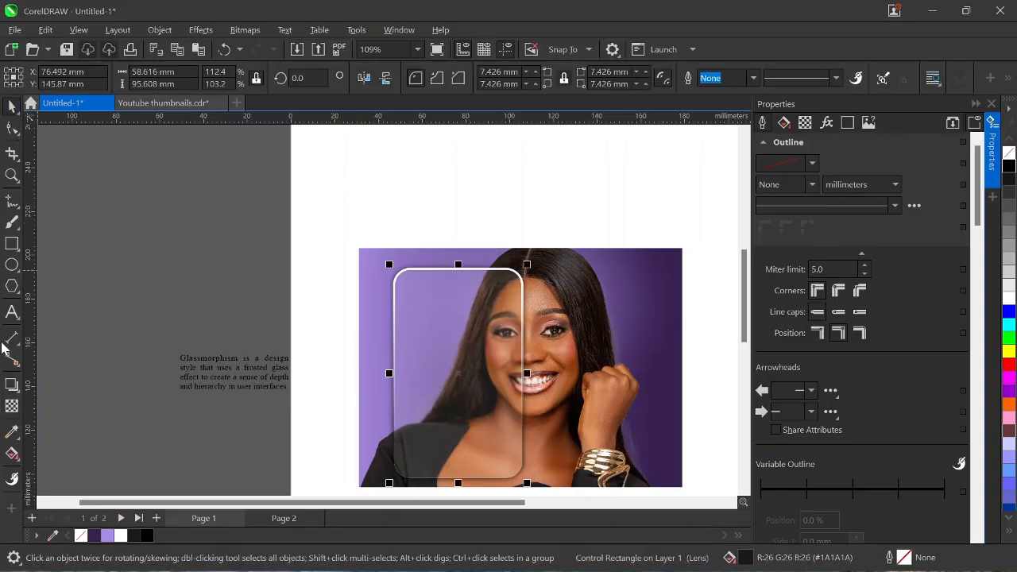
pyautogui.scroll(-2, 745, 314)
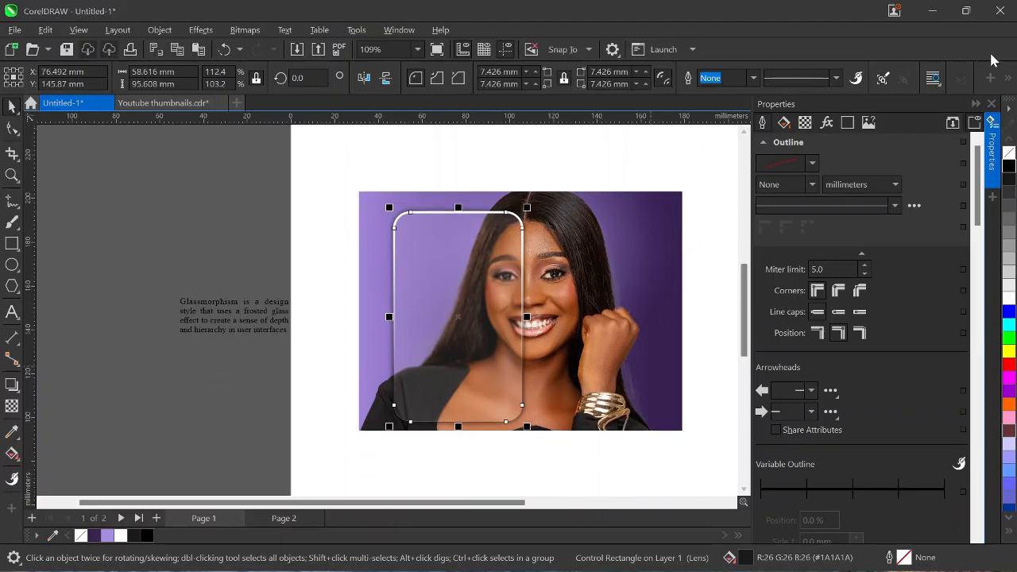
pyautogui.click(991, 104)
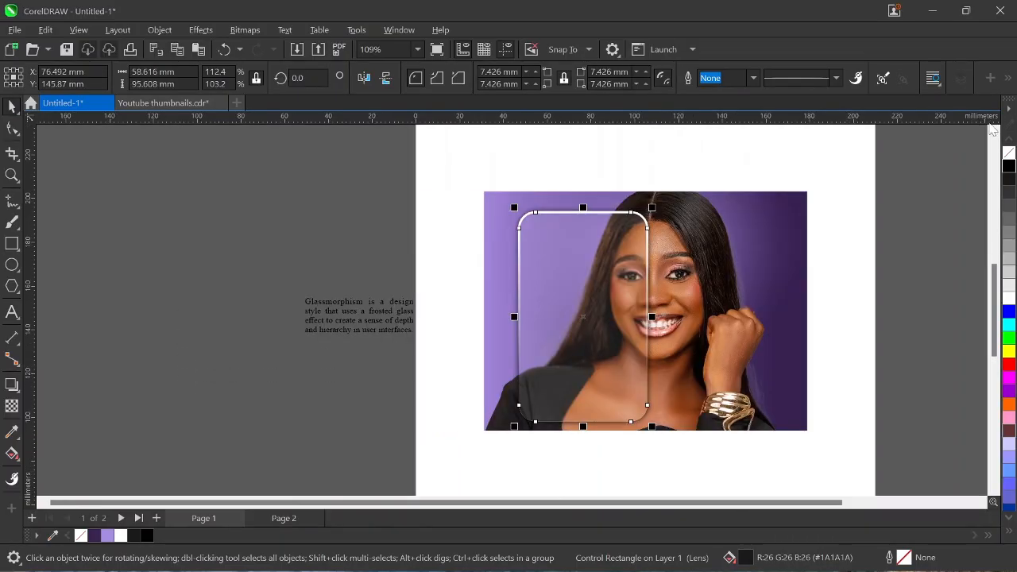
# Add heading text beside the page reading GLASS / MORPHISM on two lines, deleting EFFECT.
pyautogui.click(13, 314)
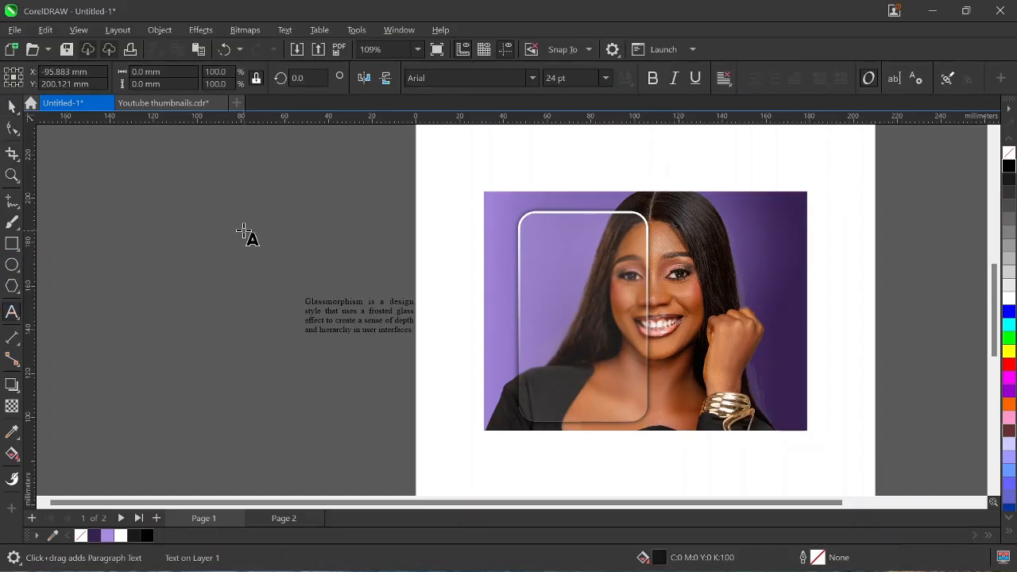
pyautogui.write('GLASS MORP')
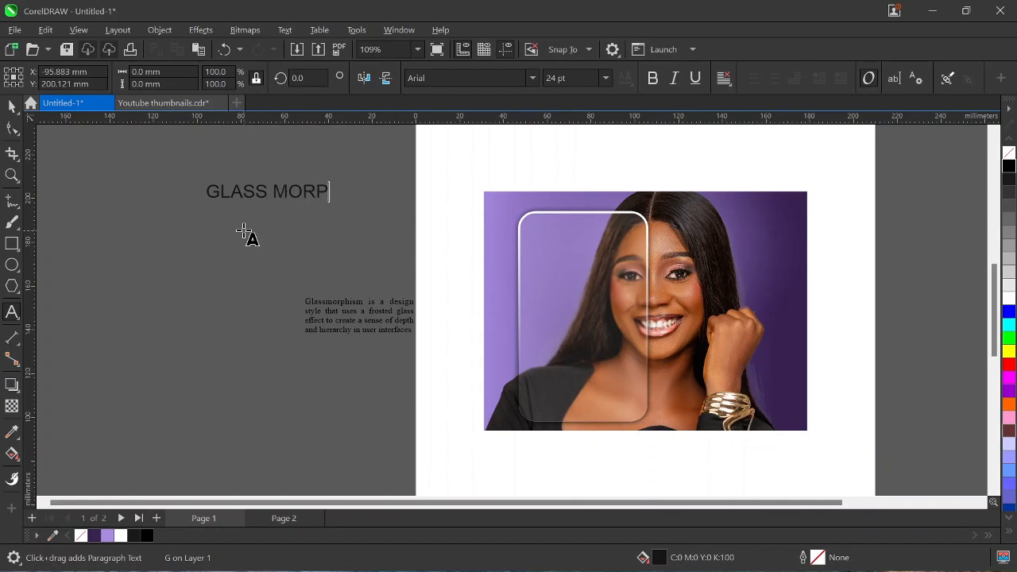
pyautogui.write('HISM EFFECT')
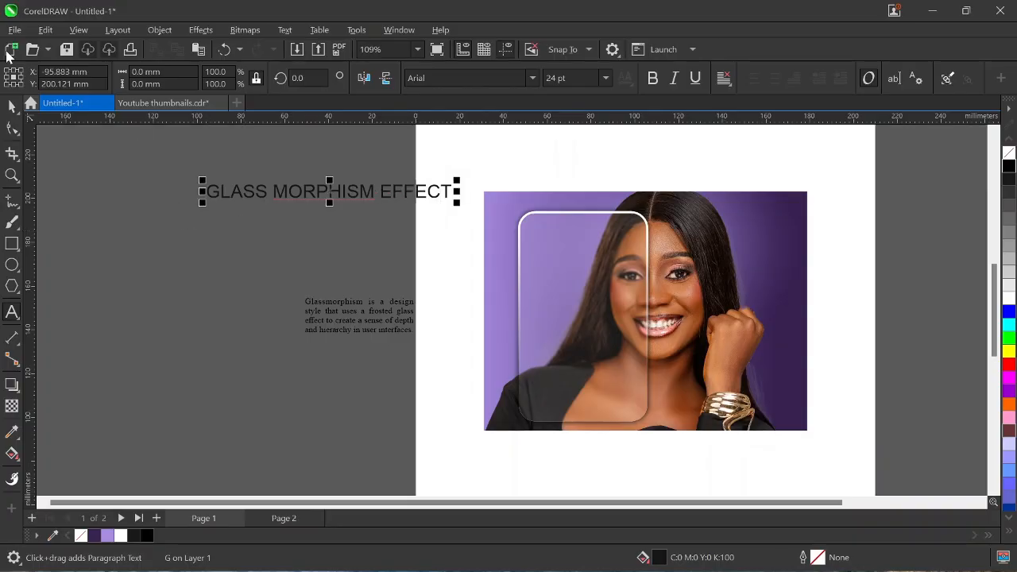
pyautogui.click(12, 108)
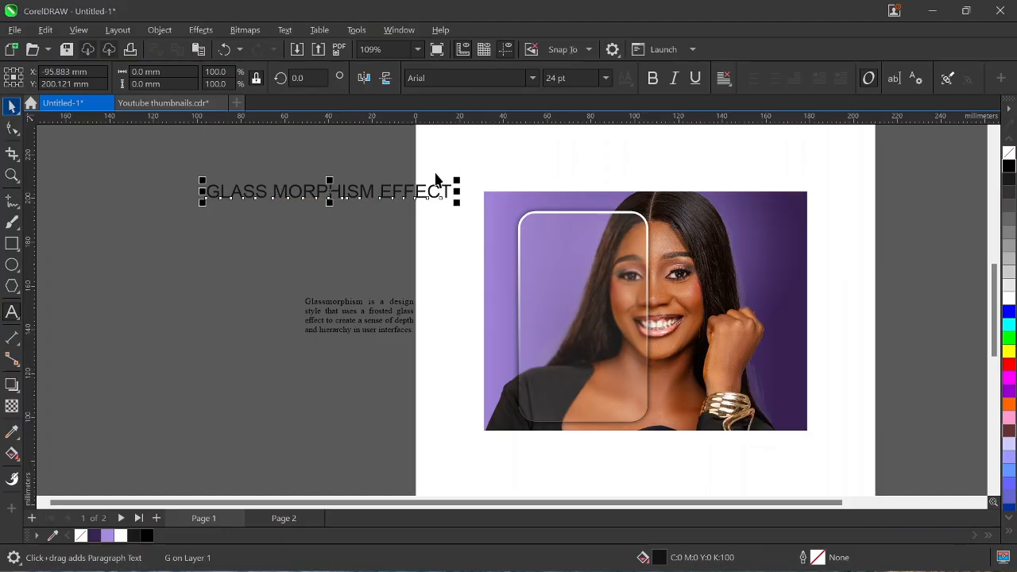
pyautogui.doubleClick(381, 196)
pyautogui.press('BackSpace')
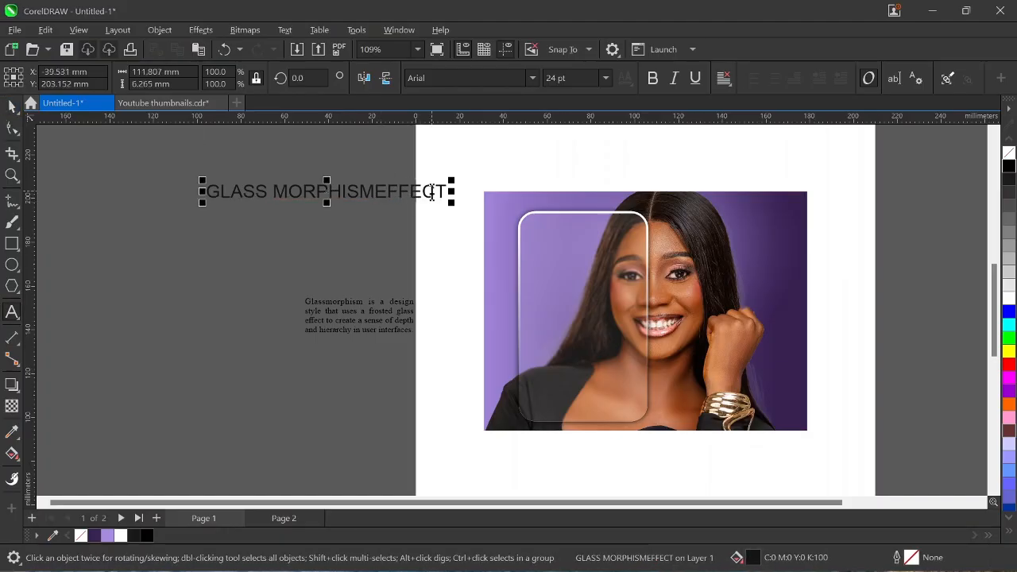
pyautogui.press('Return')
pyautogui.click(276, 191)
pyautogui.press('Return')
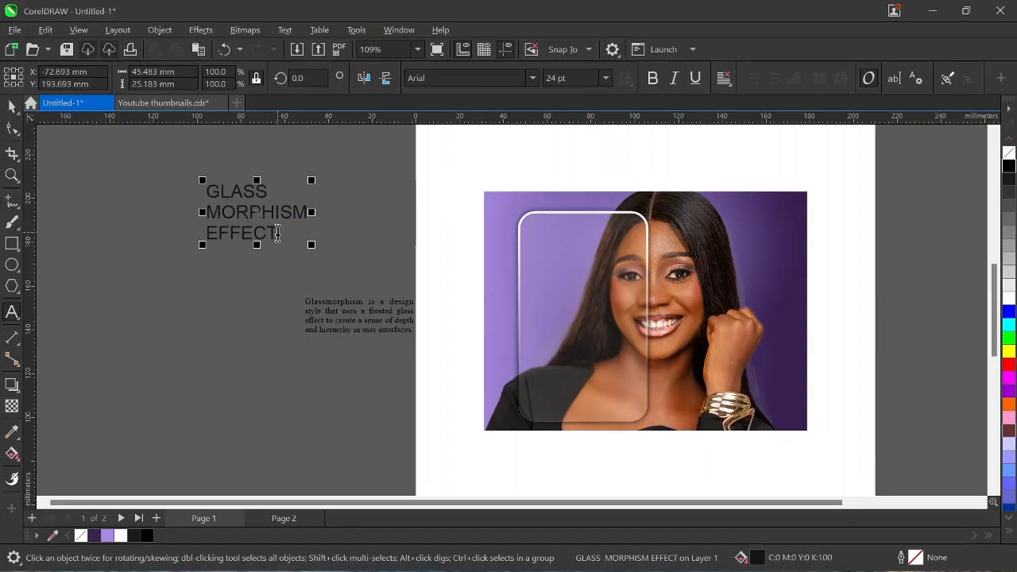
pyautogui.moveTo(277, 232); pyautogui.dragTo(156, 231)
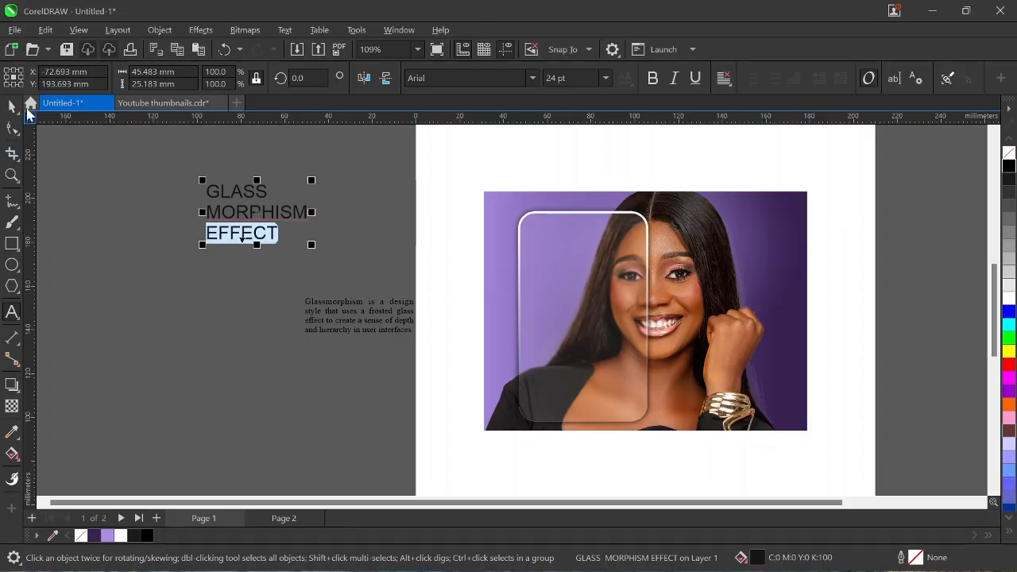
pyautogui.press('Delete')
pyautogui.click(12, 106)
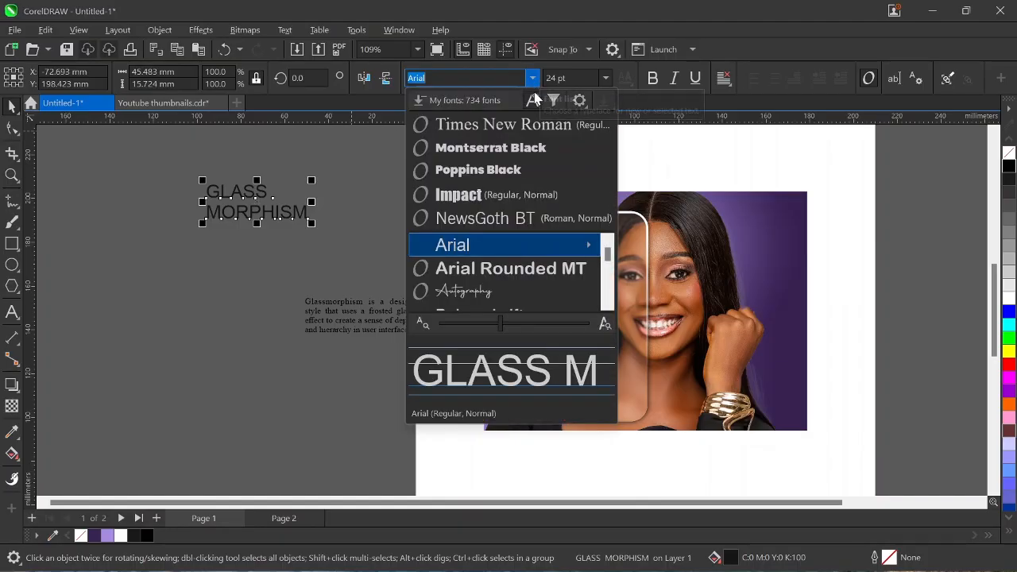
# Set the heading in Montserrat Black, tighten its line spacing, and fit it at the card's top-left.
pyautogui.click(520, 152)
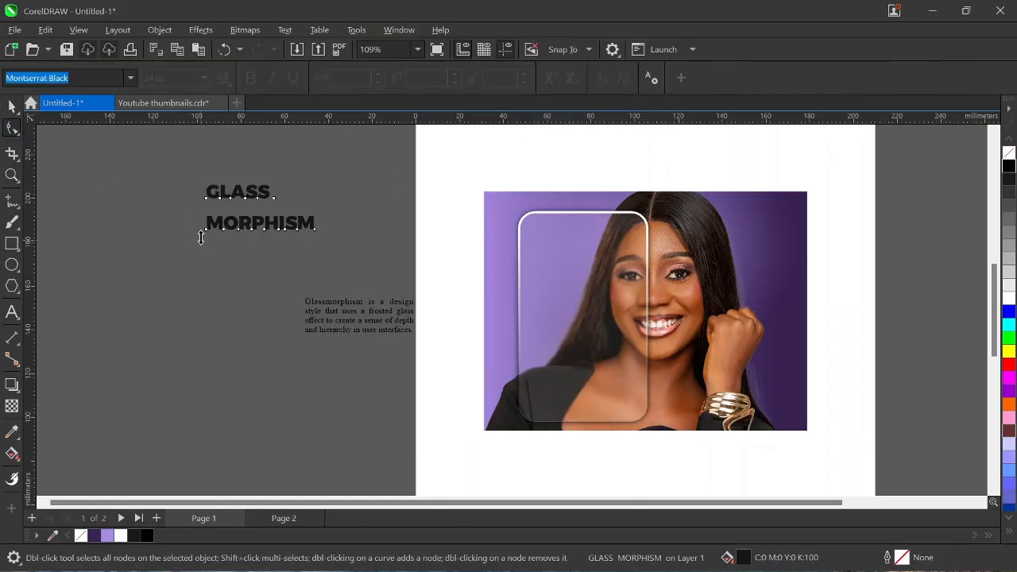
pyautogui.moveTo(201, 237); pyautogui.dragTo(202, 215)
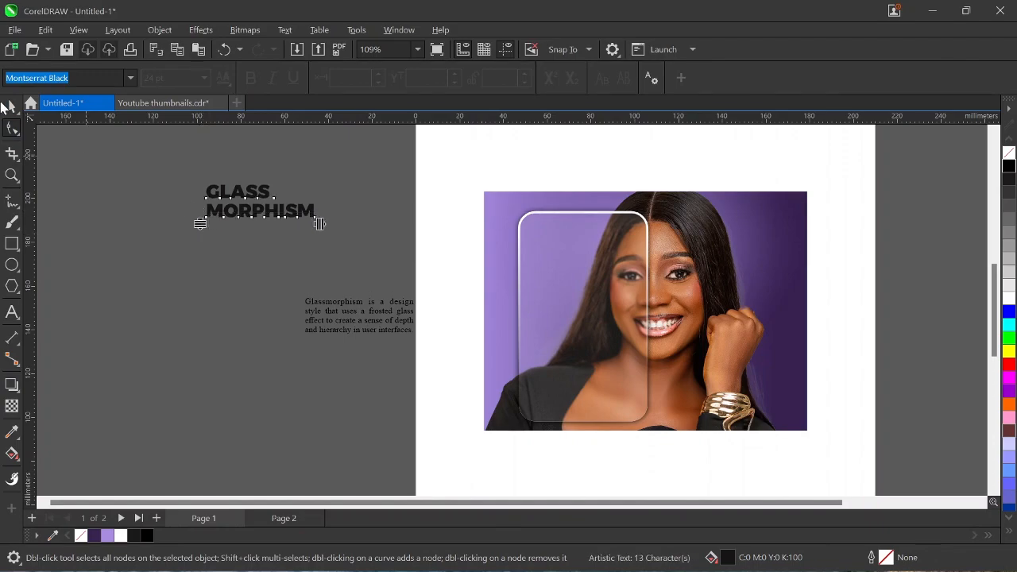
pyautogui.click(12, 113)
pyautogui.moveTo(319, 223); pyautogui.dragTo(295, 235)
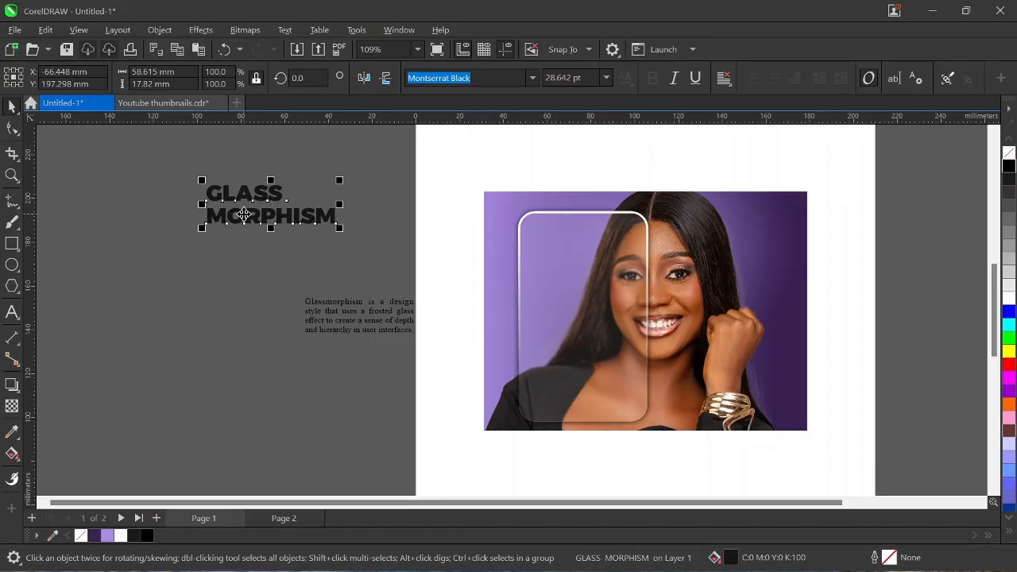
pyautogui.moveTo(244, 214); pyautogui.dragTo(563, 262)
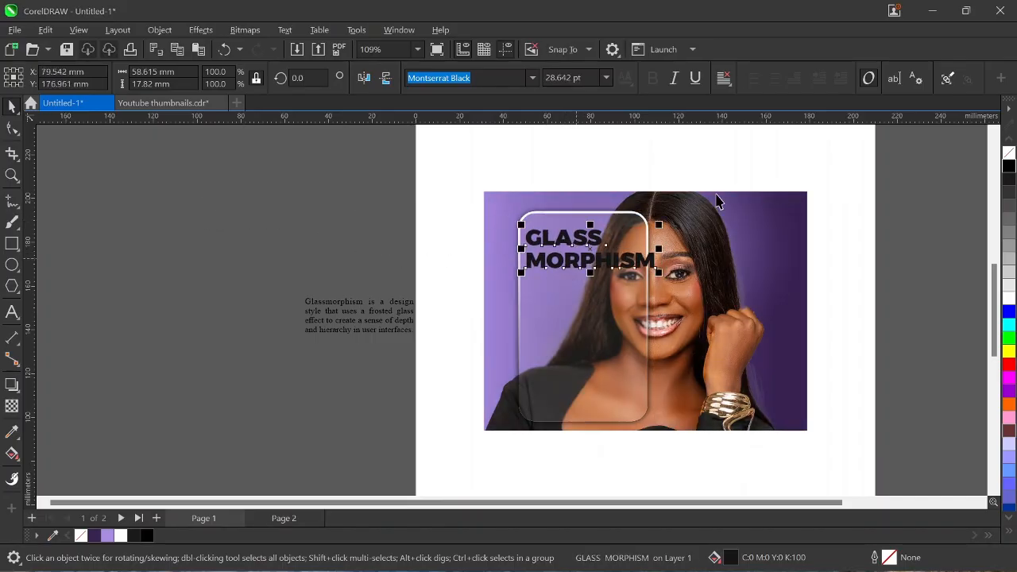
pyautogui.moveTo(659, 226)
pyautogui.mouseDown()
pyautogui.moveTo(648, 233)
pyautogui.moveTo(665, 215)
pyautogui.mouseUp()
pyautogui.scroll(1, 649, 231)
pyautogui.scroll(1, 656, 224)
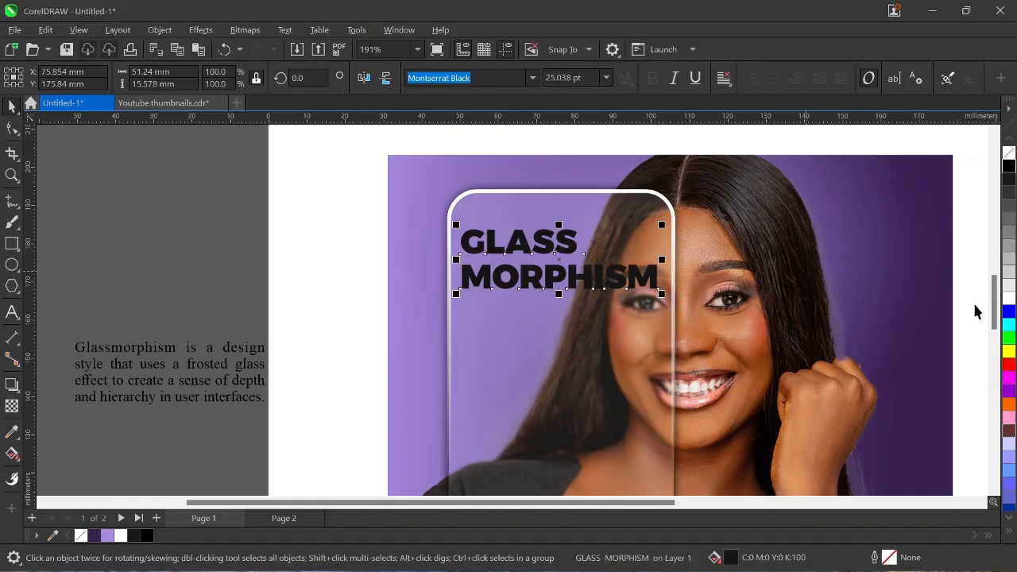
# Fill the heading white, add a soft drop shadow, and remove its outline.
pyautogui.click(1007, 297)
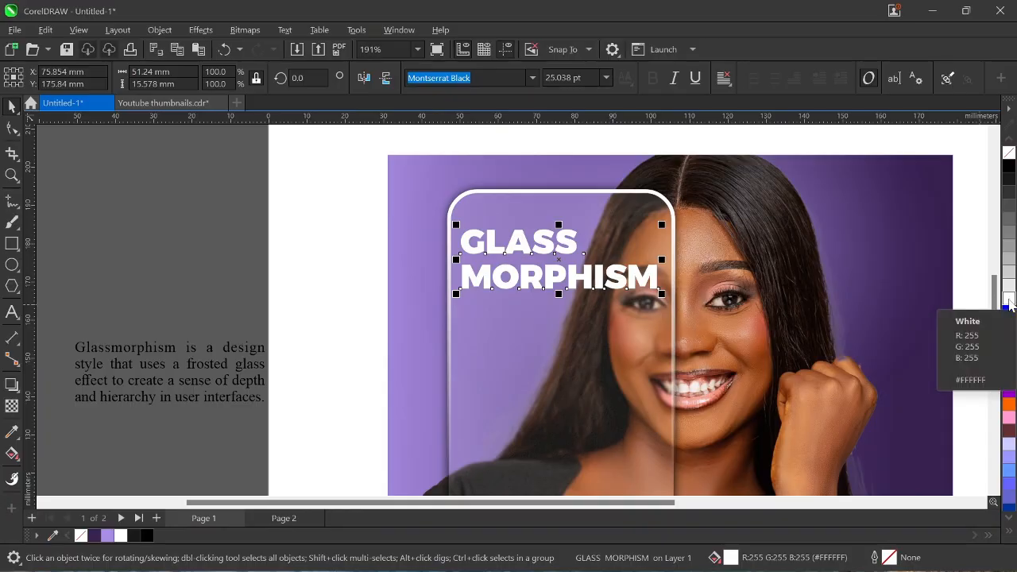
pyautogui.scroll(-3, 521, 310)
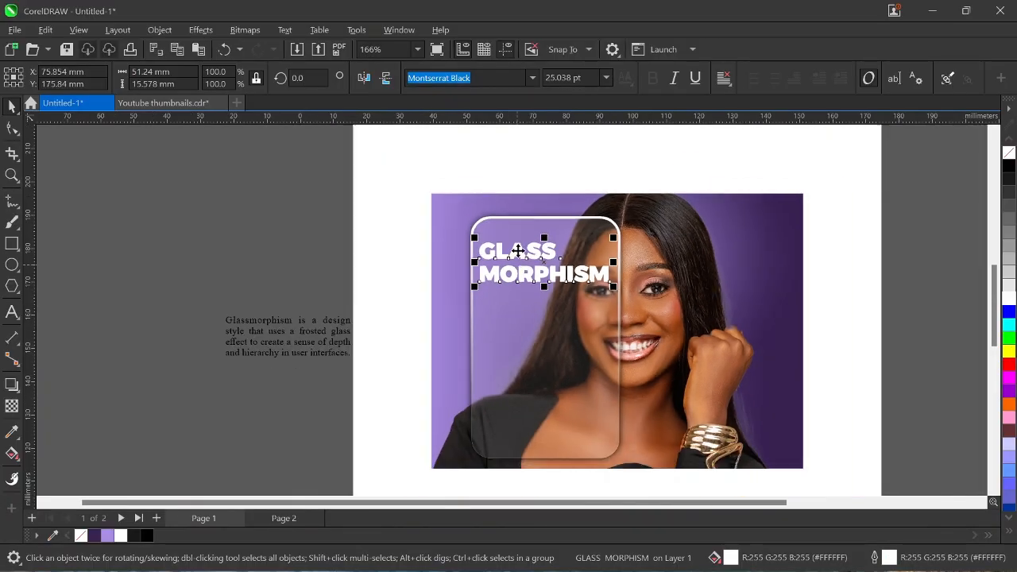
pyautogui.click(7, 387)
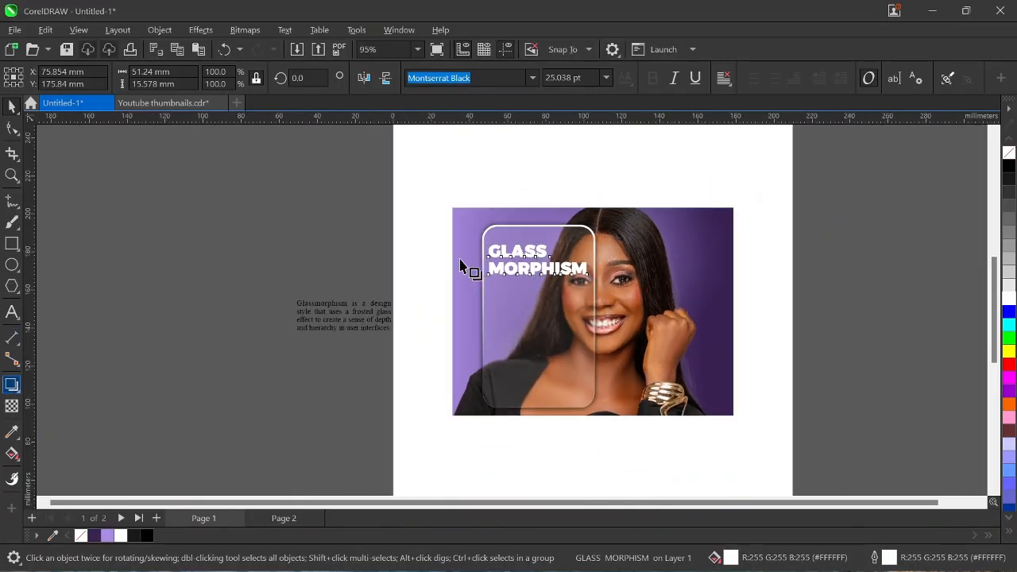
pyautogui.moveTo(538, 245); pyautogui.dragTo(540, 274)
pyautogui.scroll(3, 541, 278)
pyautogui.scroll(-2, 521, 266)
pyautogui.scroll(-3, 554, 246)
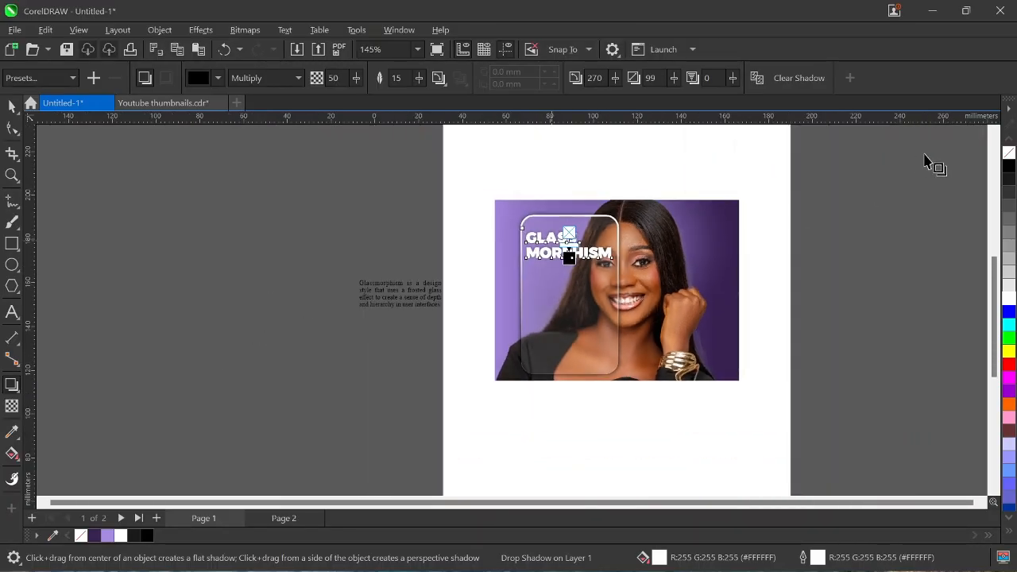
pyautogui.rightClick(1010, 153)
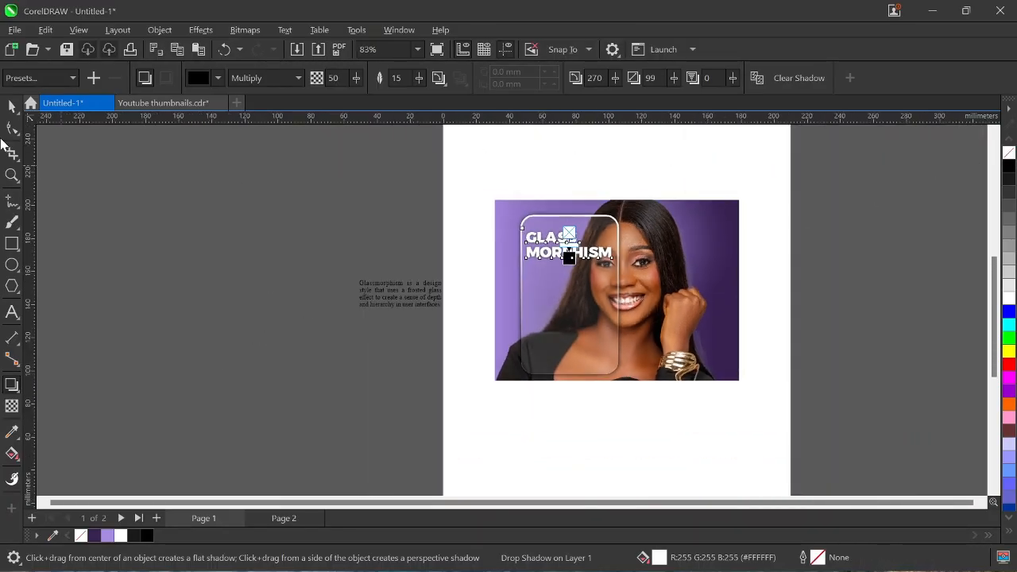
pyautogui.click(10, 108)
pyautogui.press('Escape')
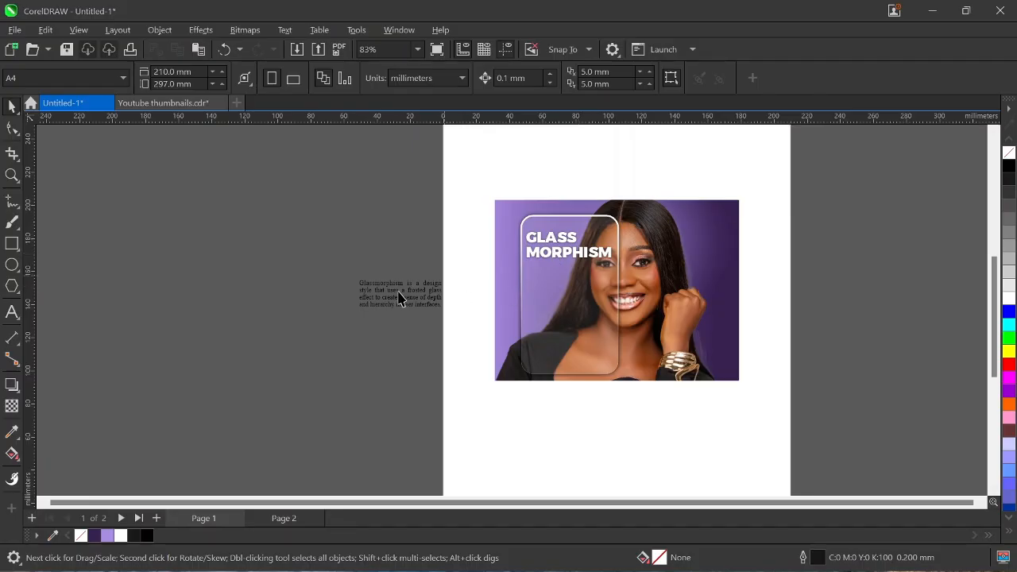
# Move the definition paragraph onto the card below the heading, with white fill and outline.
pyautogui.click(419, 298)
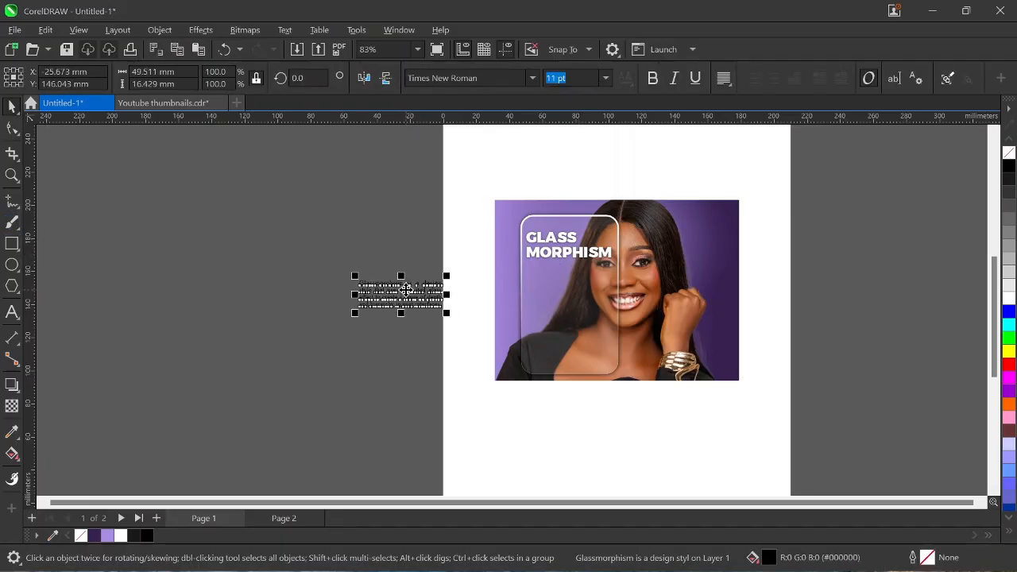
pyautogui.moveTo(407, 291); pyautogui.dragTo(579, 290)
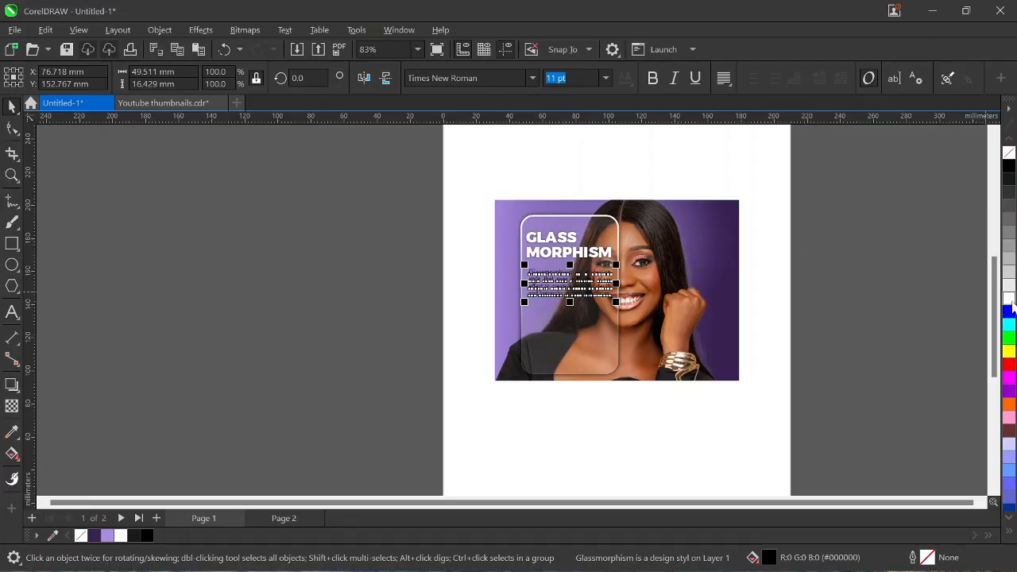
pyautogui.click(1009, 299)
pyautogui.rightClick(1009, 299)
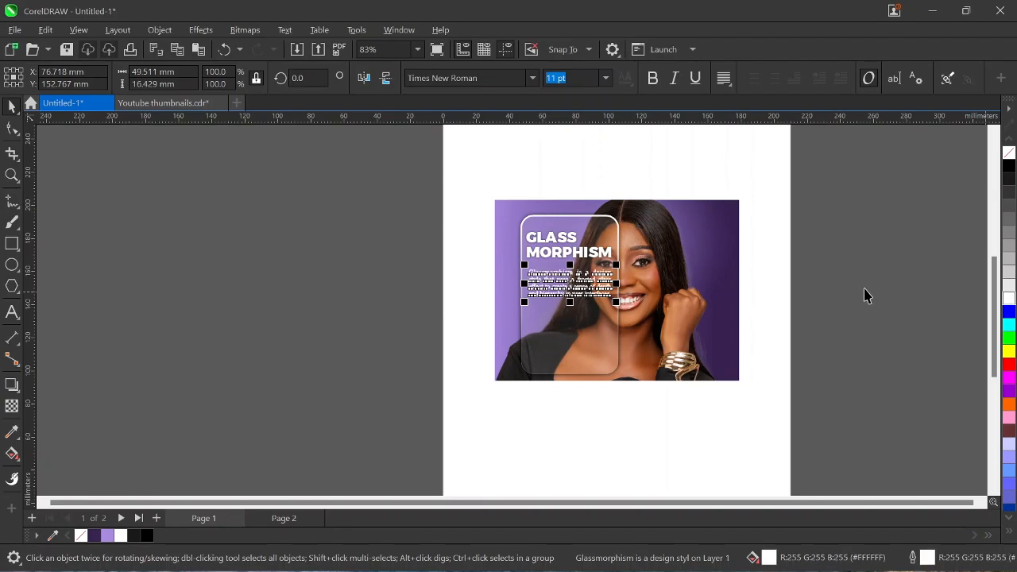
pyautogui.press('Escape')
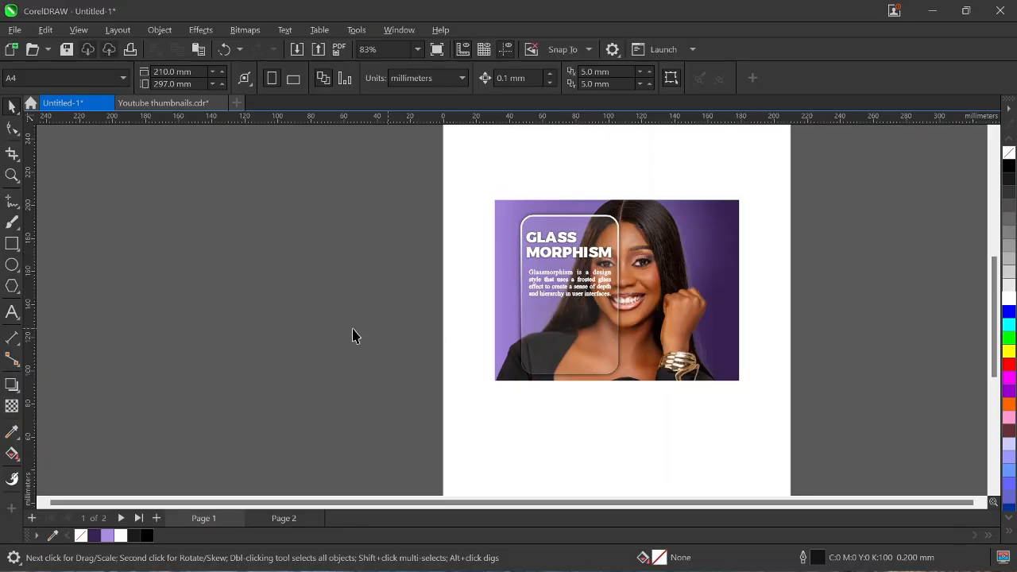
# Draw a small square low on the glass card, scaled down to about 10.9 × 12.0 mm.
pyautogui.click(11, 245)
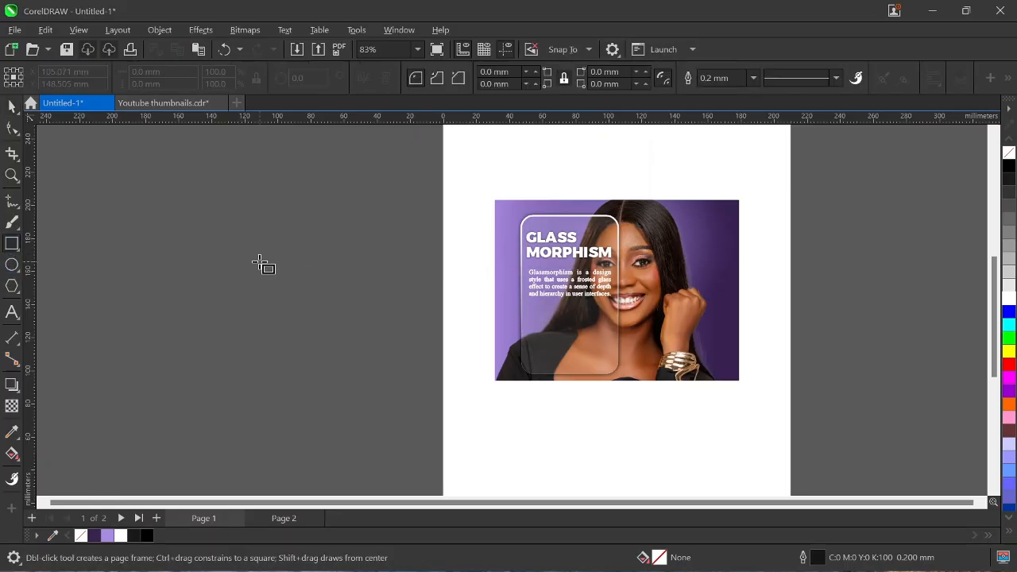
pyautogui.moveTo(259, 262); pyautogui.dragTo(586, 352)
pyautogui.scroll(3, 586, 345)
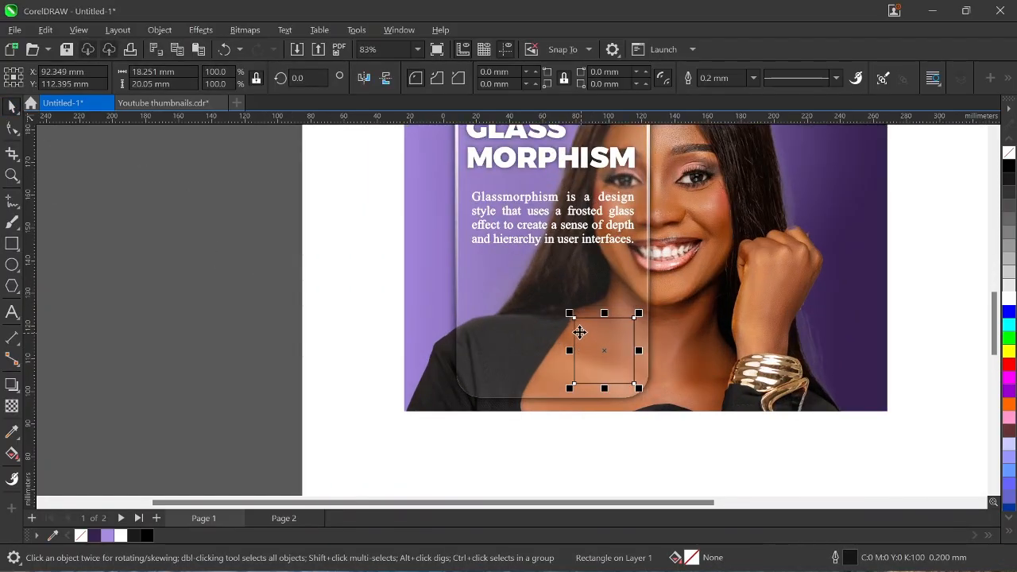
pyautogui.moveTo(565, 312); pyautogui.dragTo(615, 355)
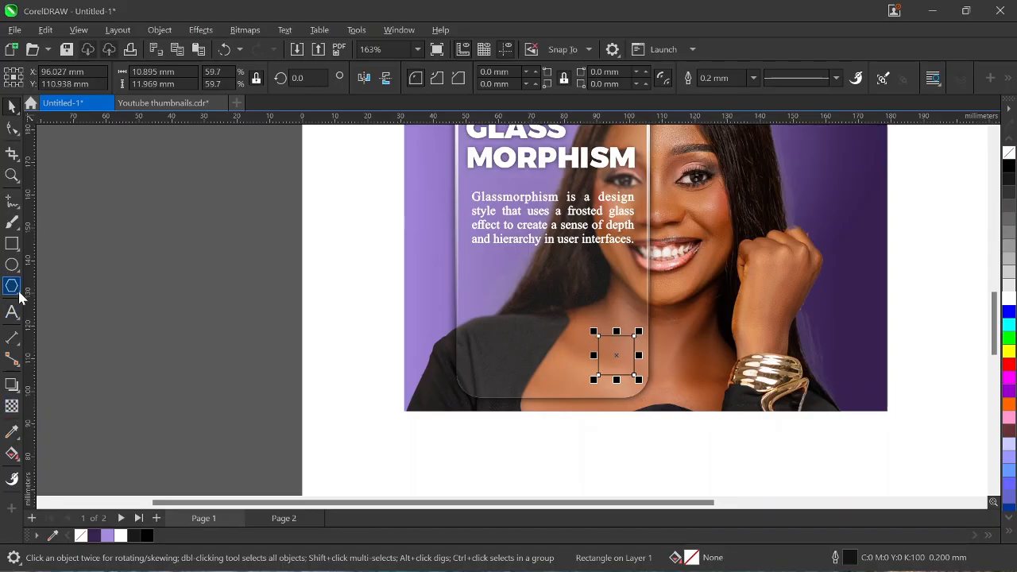
pyautogui.click(12, 315)
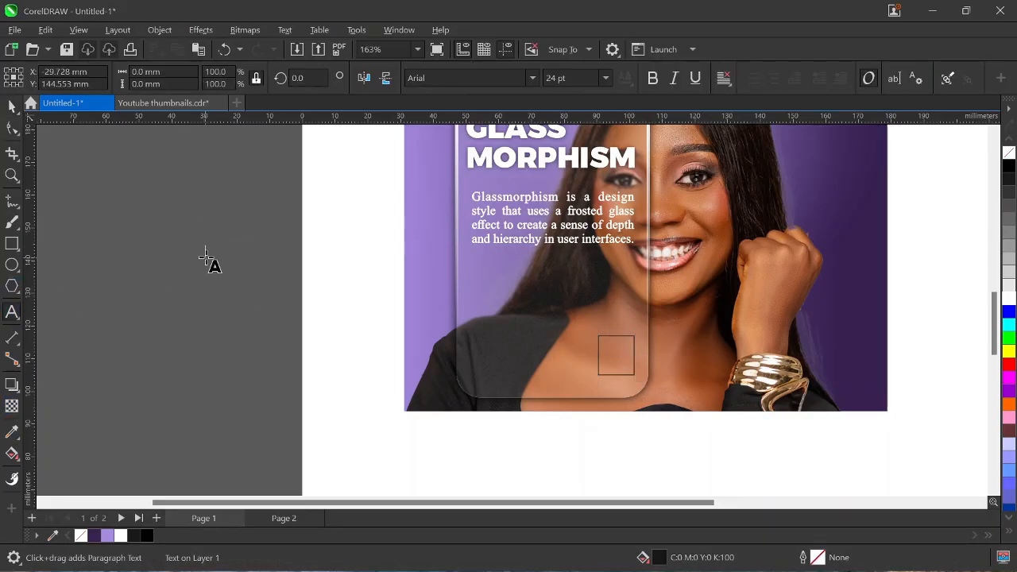
# Finish the number 2, then fill the small square white with no outline.
pyautogui.press('Escape')
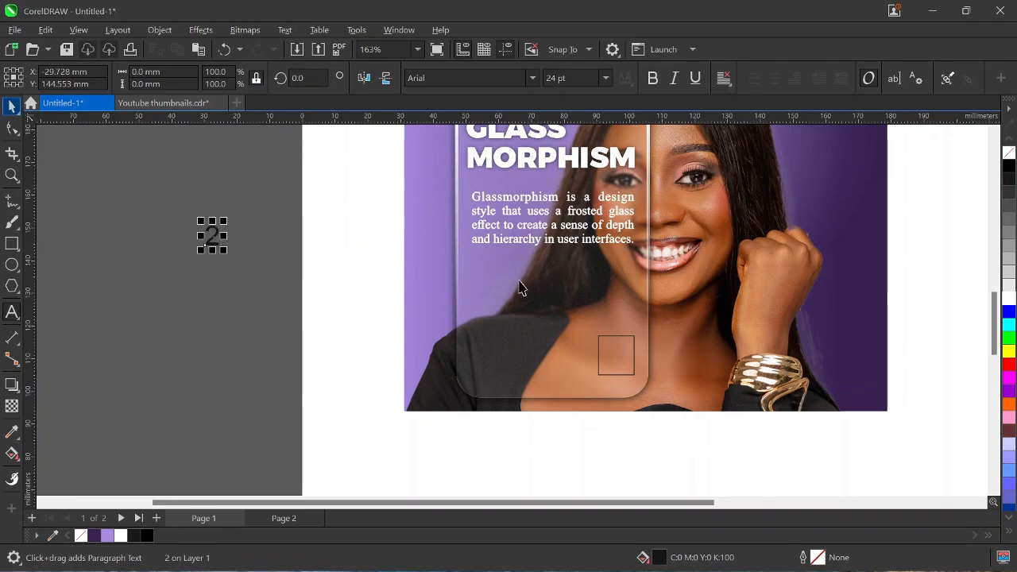
pyautogui.press('space')
pyautogui.click(618, 357)
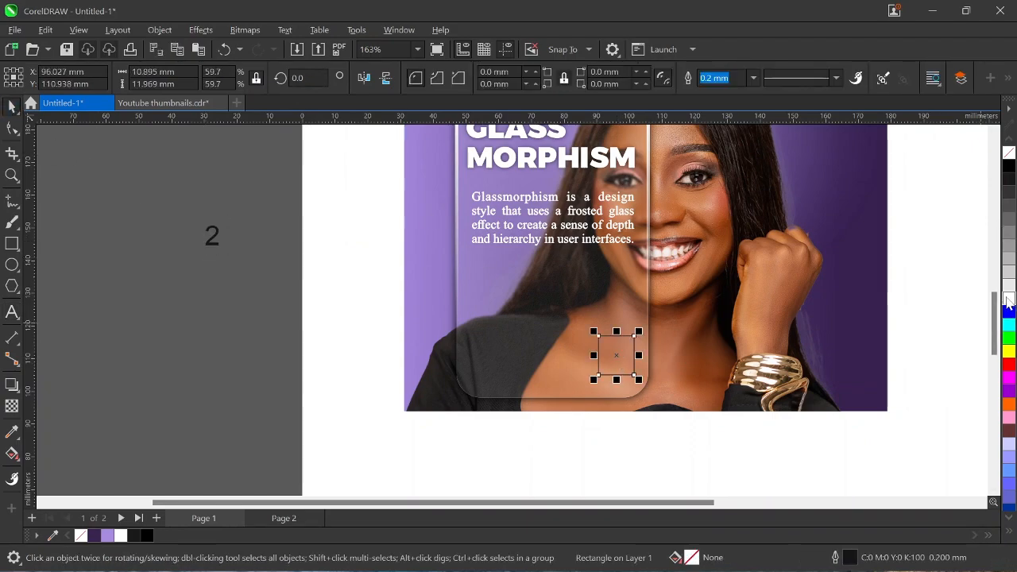
pyautogui.click(1008, 300)
pyautogui.click(753, 77)
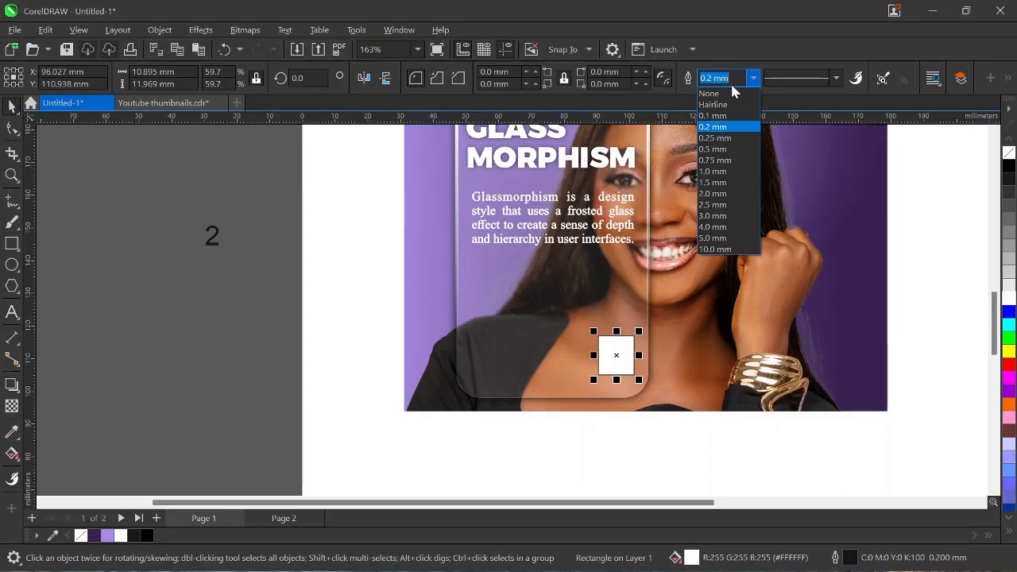
pyautogui.click(723, 86)
# Set the 2 in Montserrat Black, move it onto the white square and enlarge it to about 30.4 pt.
pyautogui.click(211, 235)
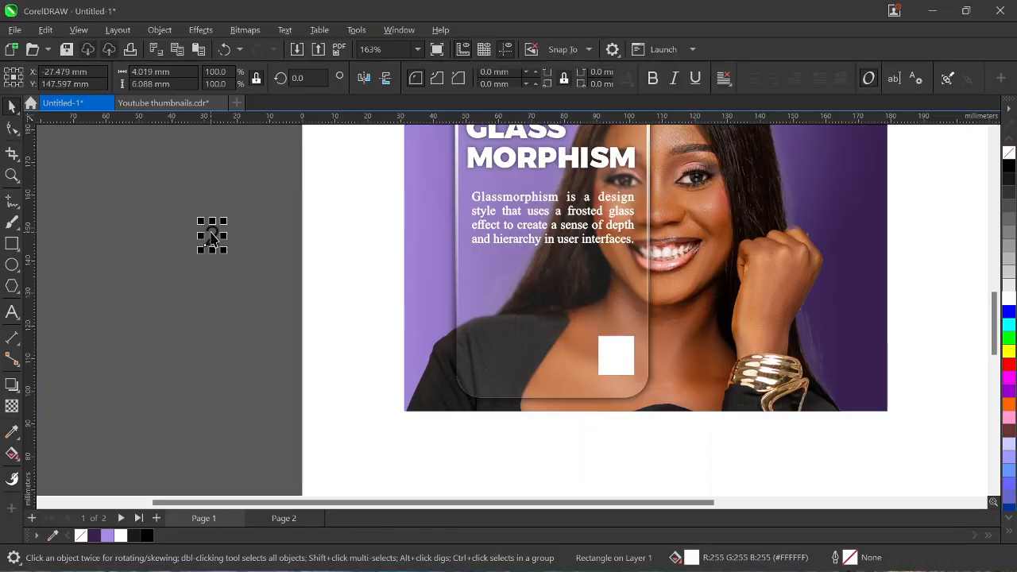
pyautogui.click(533, 78)
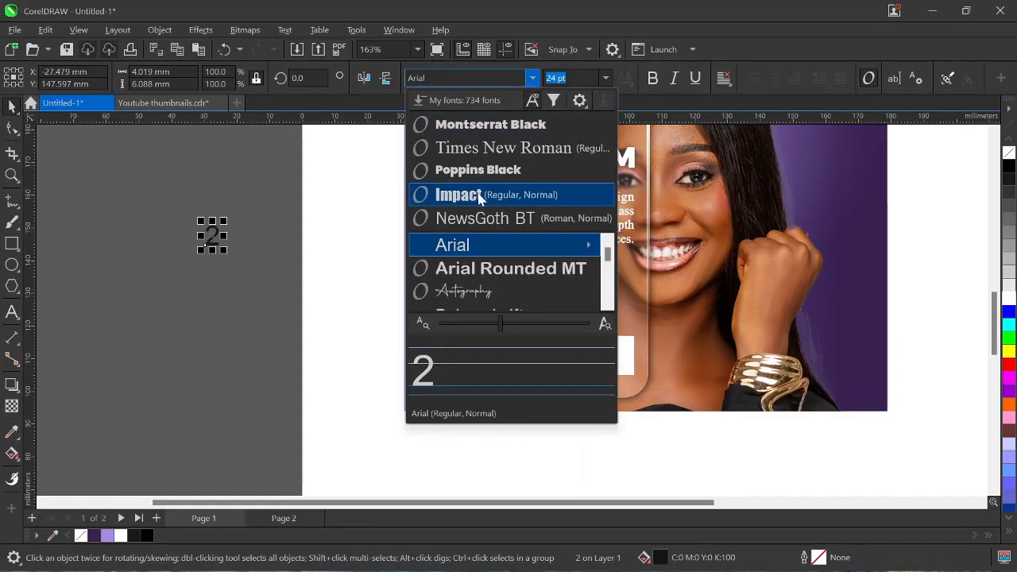
pyautogui.click(486, 127)
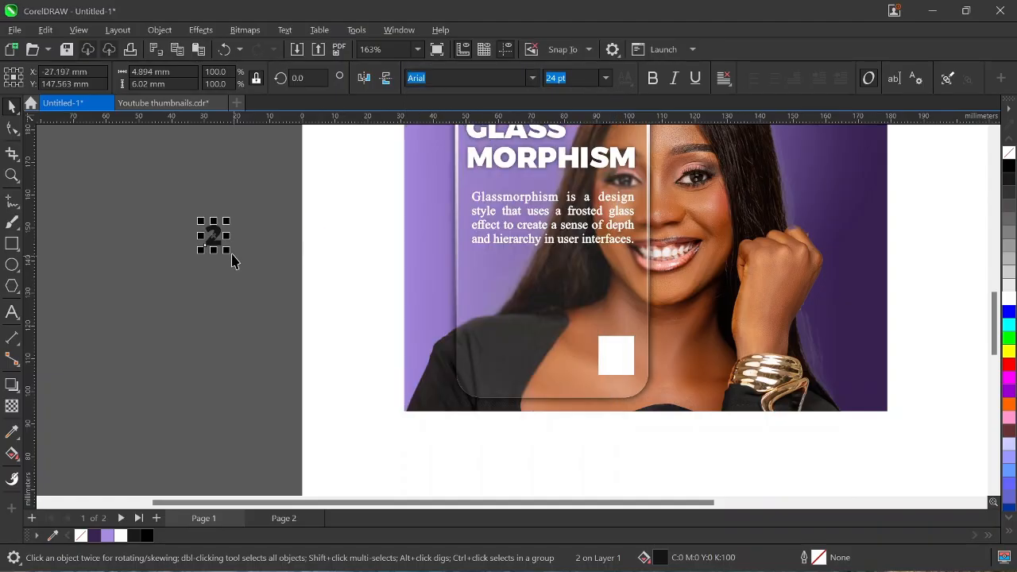
pyautogui.moveTo(218, 236); pyautogui.dragTo(650, 322)
pyautogui.scroll(4, 634, 340)
pyautogui.scroll(3, 635, 335)
pyautogui.moveTo(589, 395)
pyautogui.mouseDown()
pyautogui.moveTo(583, 413)
pyautogui.moveTo(581, 402)
pyautogui.mouseUp()
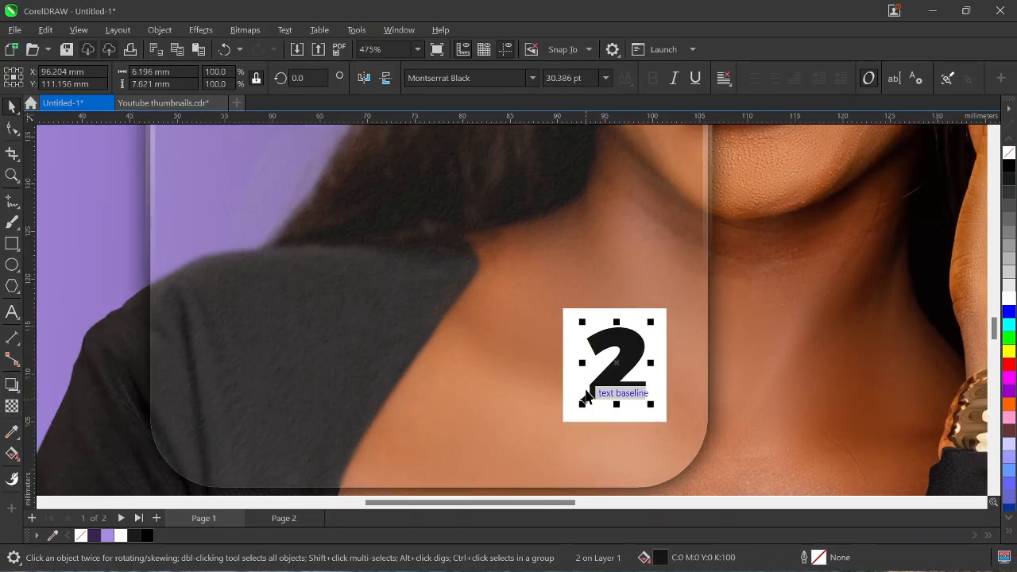
# Centre-align the number 2 on the white badge square with the C key.
pyautogui.keyDown('shift'); pyautogui.click(630, 309); pyautogui.keyUp('shift')
pyautogui.press('c')
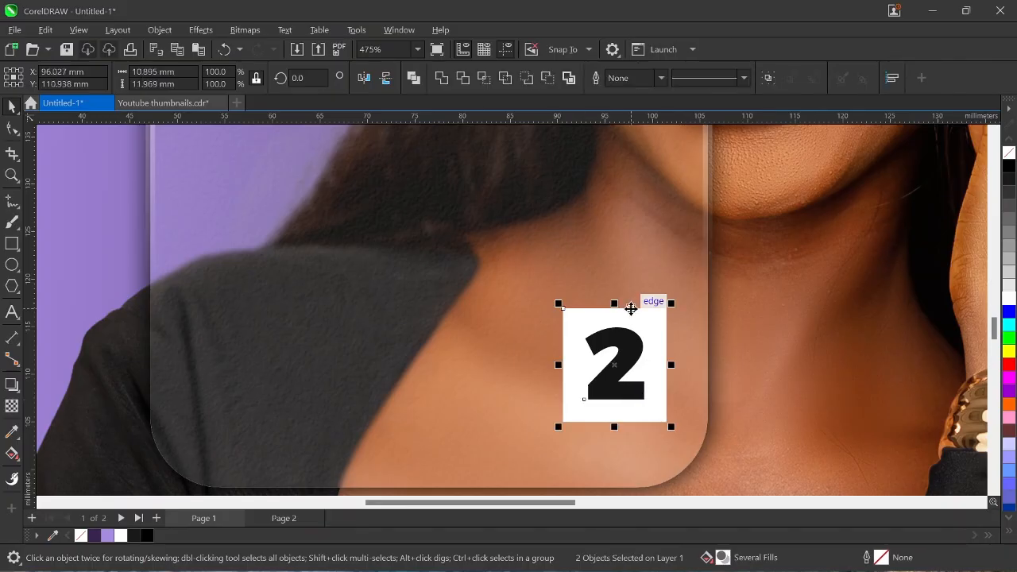
pyautogui.click(534, 425)
# Colour the 2 dark purple and switch it to another Montserrat weight.
pyautogui.click(614, 374)
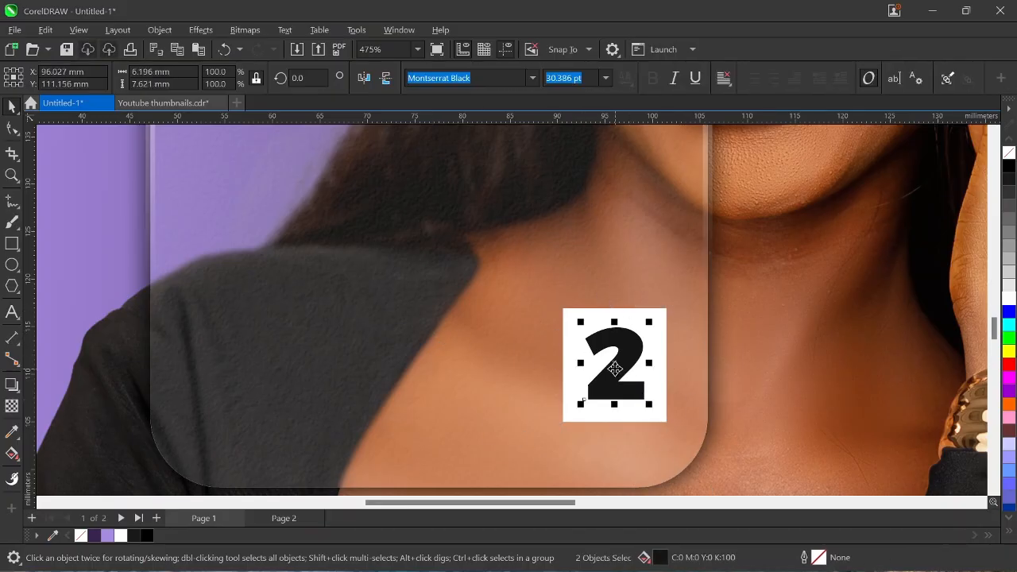
pyautogui.click(95, 537)
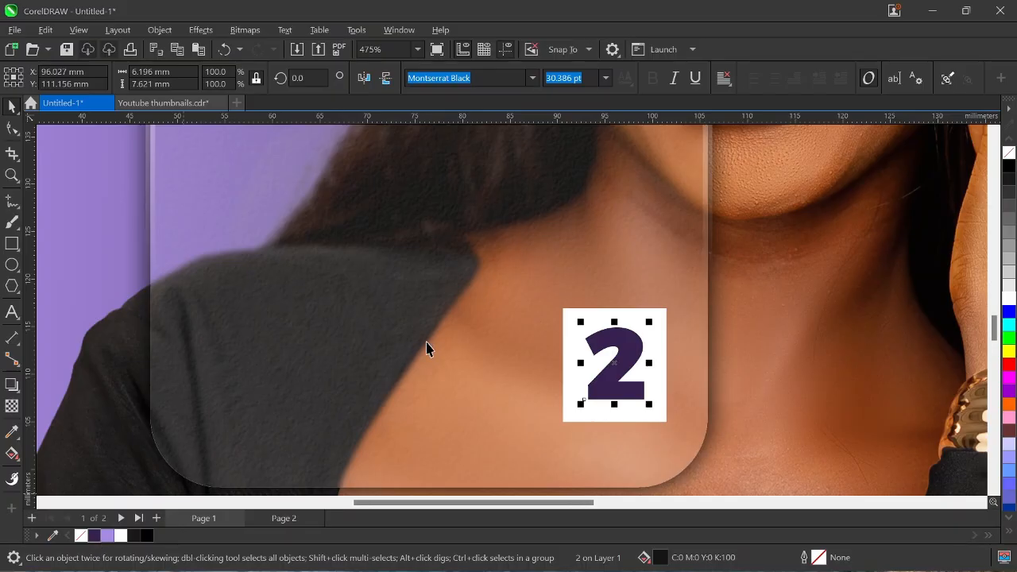
pyautogui.scroll(-6, 429, 342)
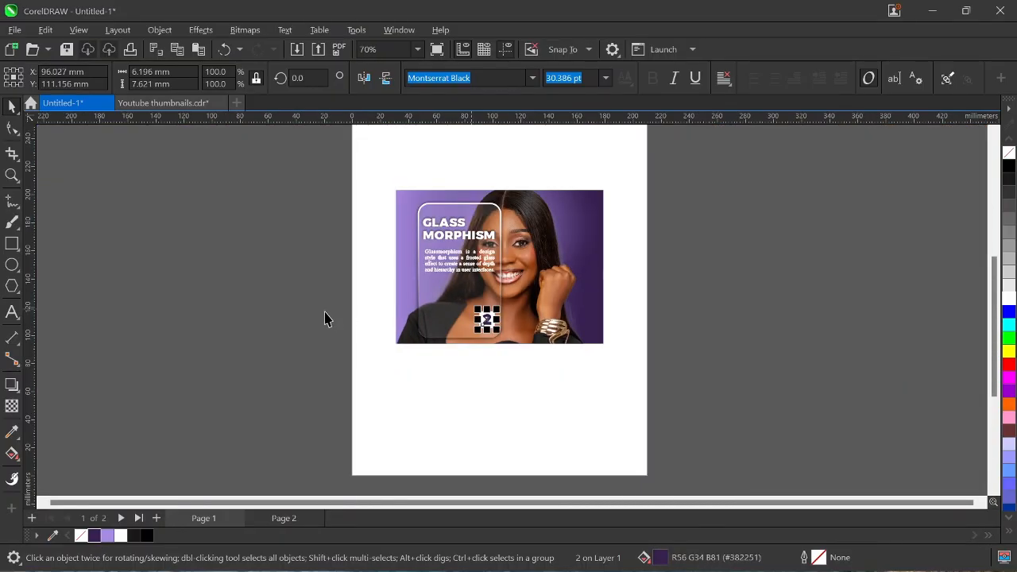
pyautogui.scroll(1, 485, 317)
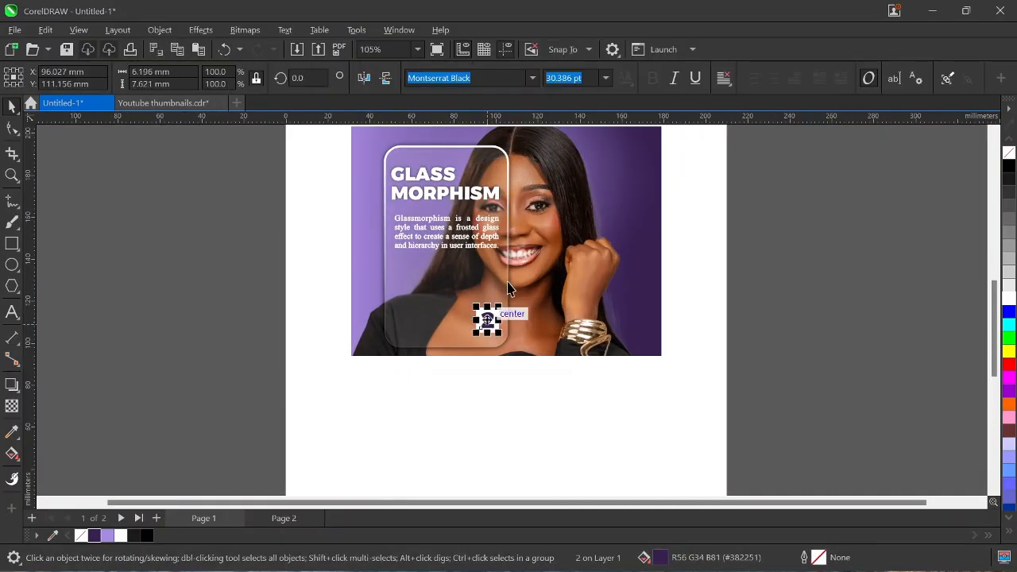
pyautogui.click(534, 76)
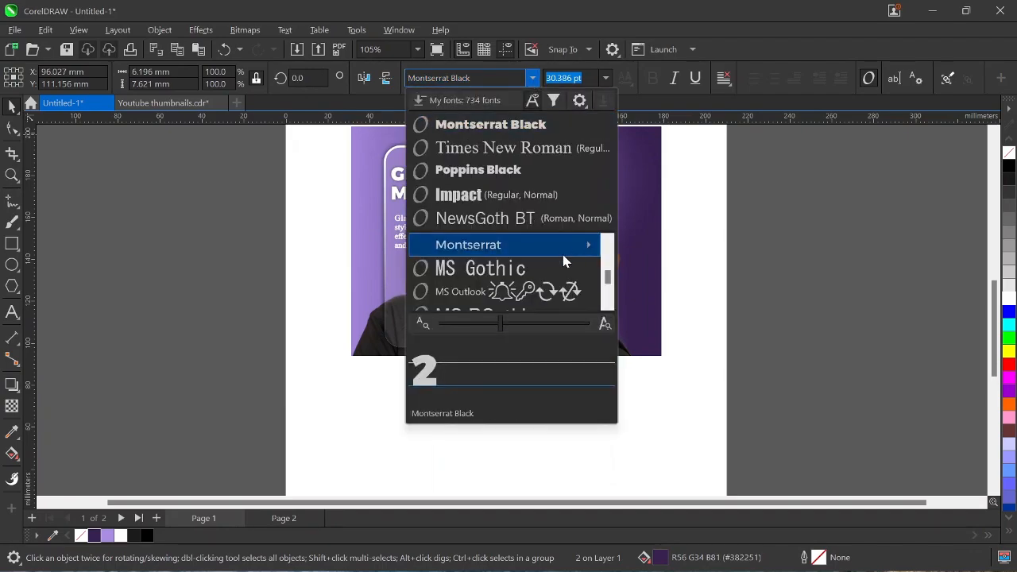
pyautogui.moveTo(569, 248)
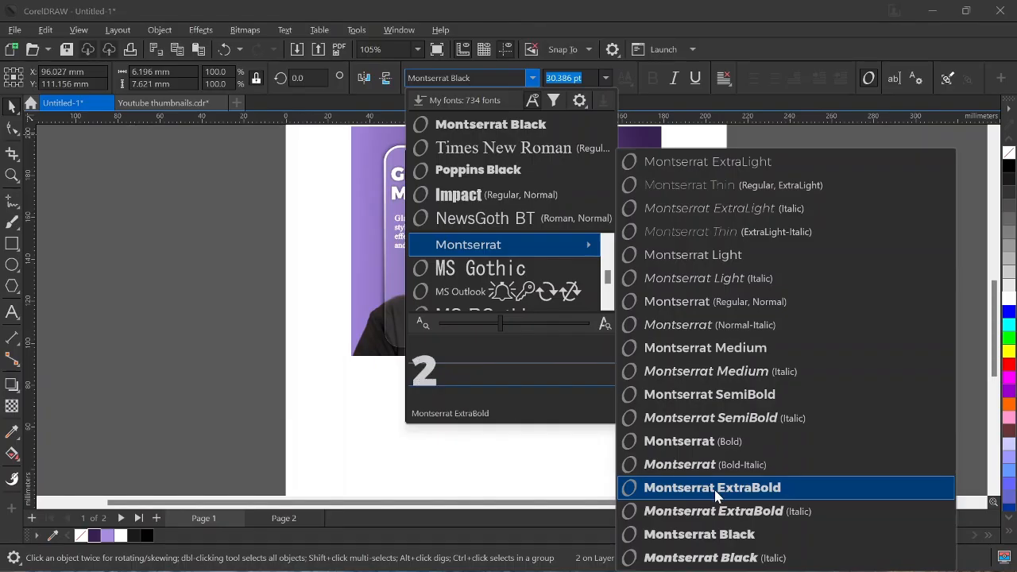
pyautogui.click(712, 443)
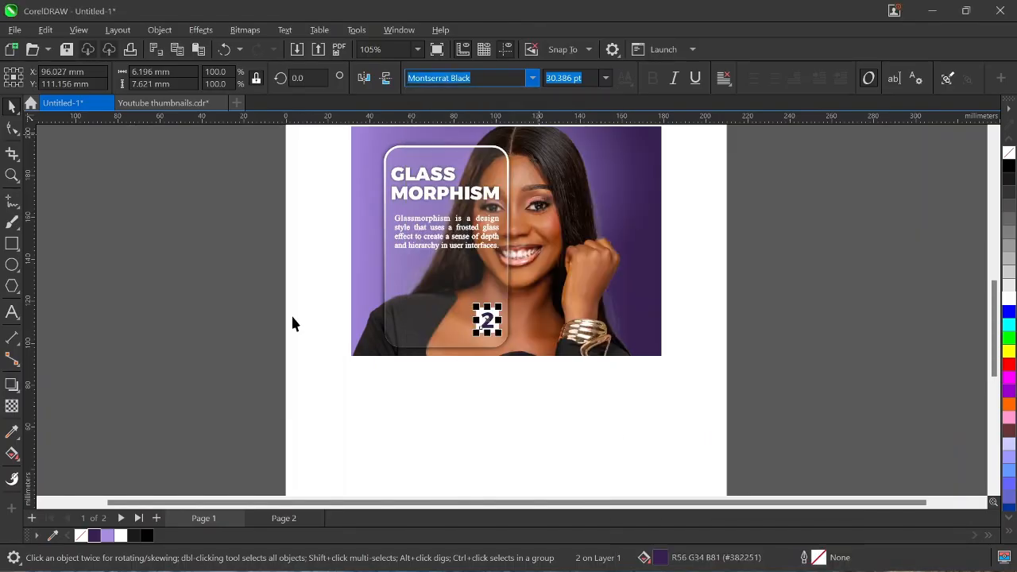
pyautogui.click(442, 361)
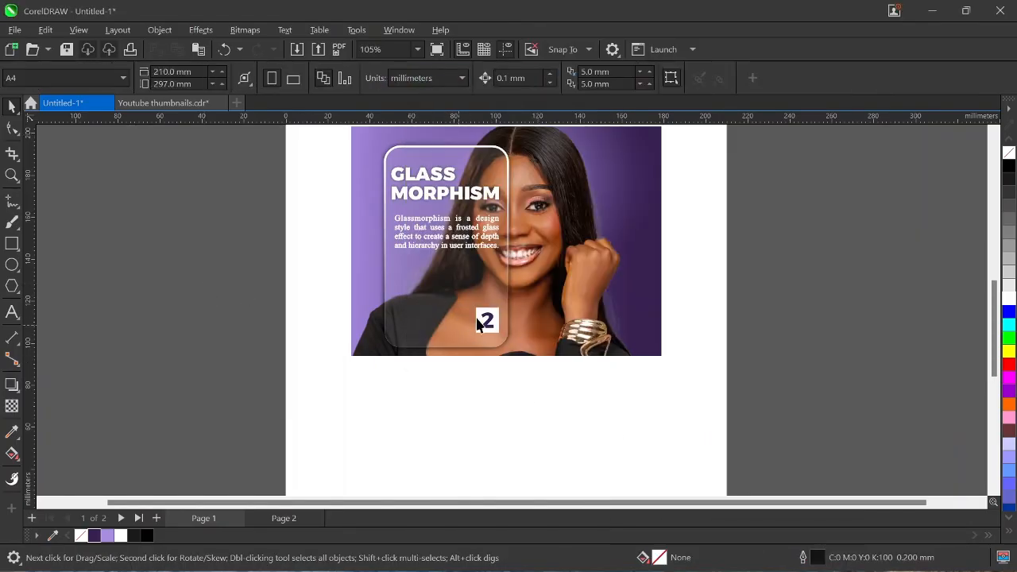
pyautogui.scroll(-1, 479, 323)
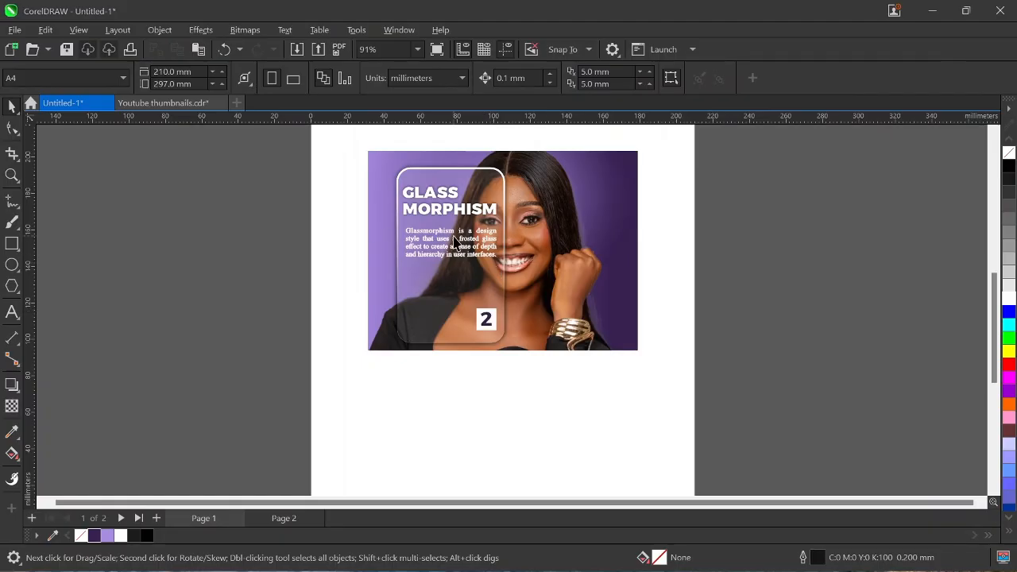
pyautogui.moveTo(455, 241)
pyautogui.mouseDown()
pyautogui.moveTo(446, 265)
pyautogui.moveTo(455, 258)
pyautogui.mouseUp()
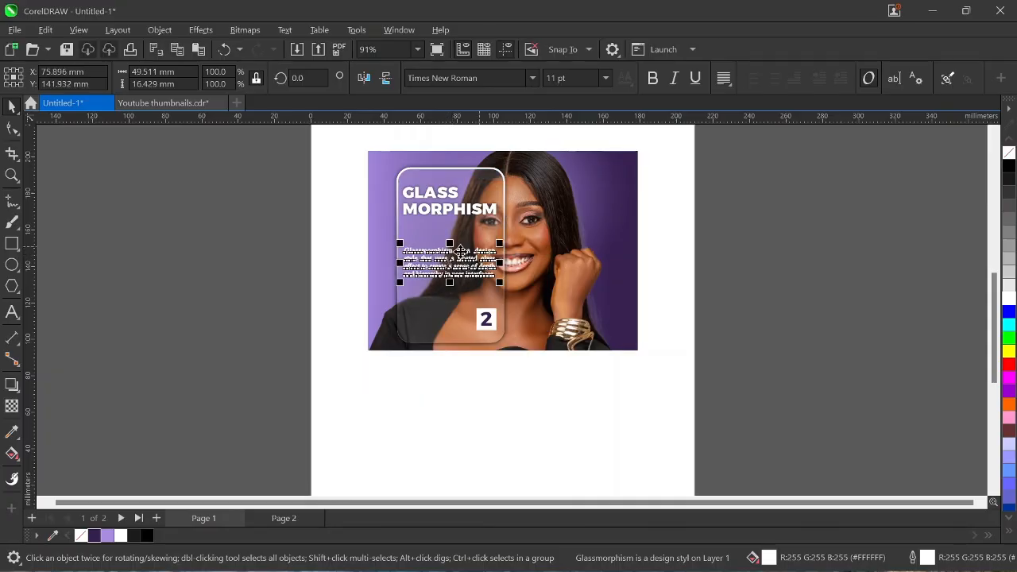
pyautogui.click(364, 264)
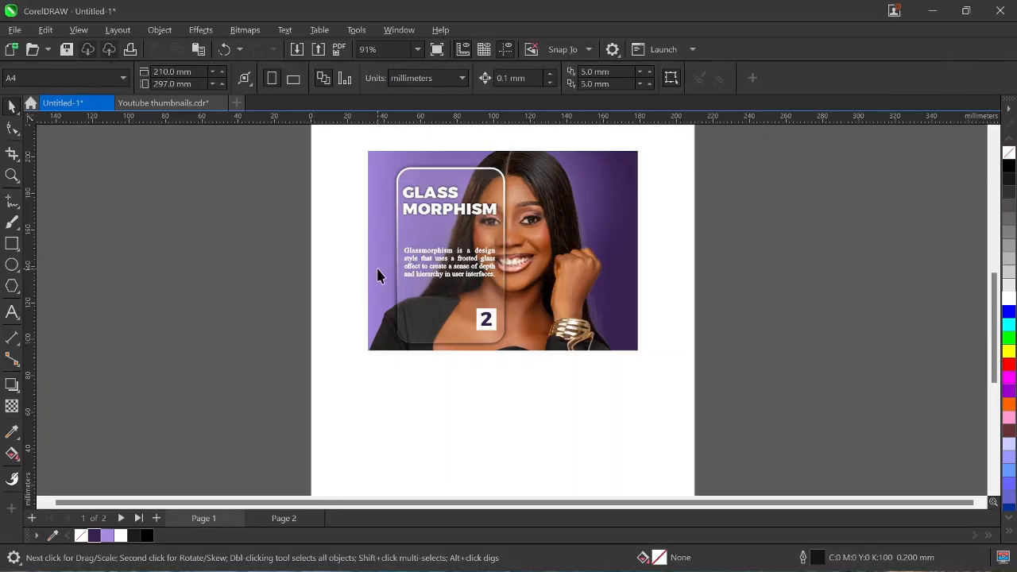
pyautogui.hotkey('ctrl', 'z')
pyautogui.click(174, 305)
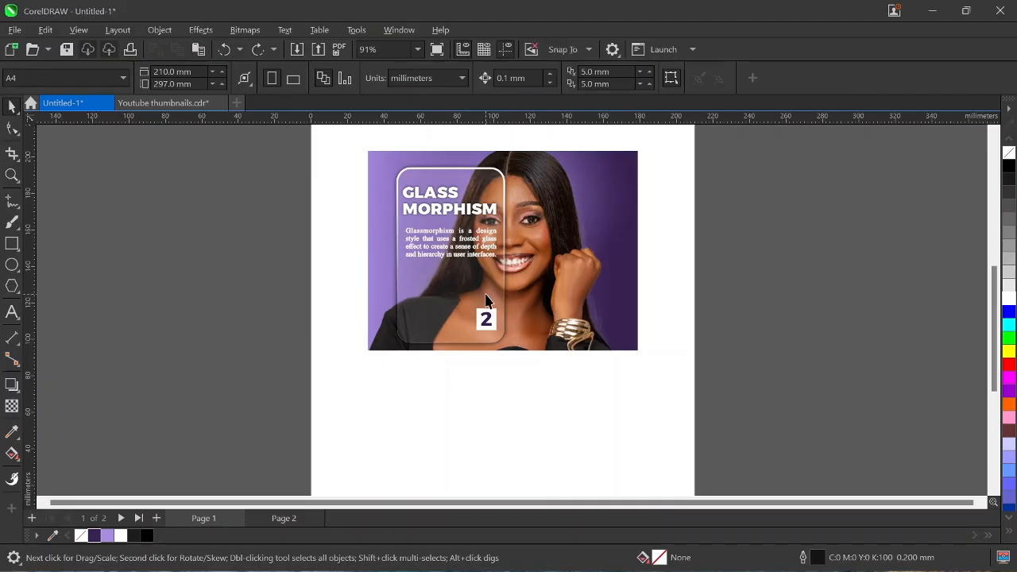
pyautogui.scroll(-1, 486, 296)
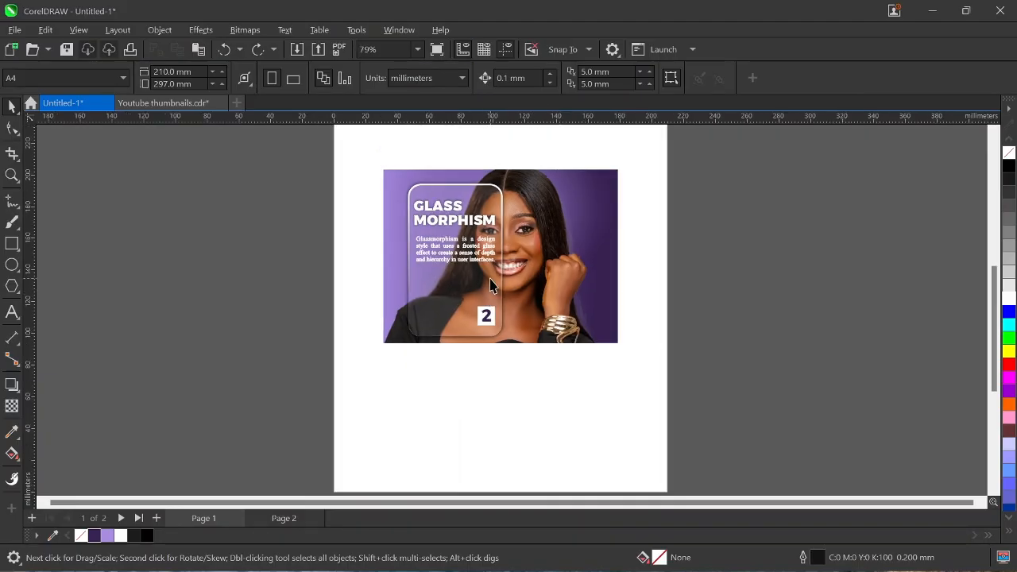
# Draw a long flat ellipse and move it onto the card's top edge.
pyautogui.click(11, 267)
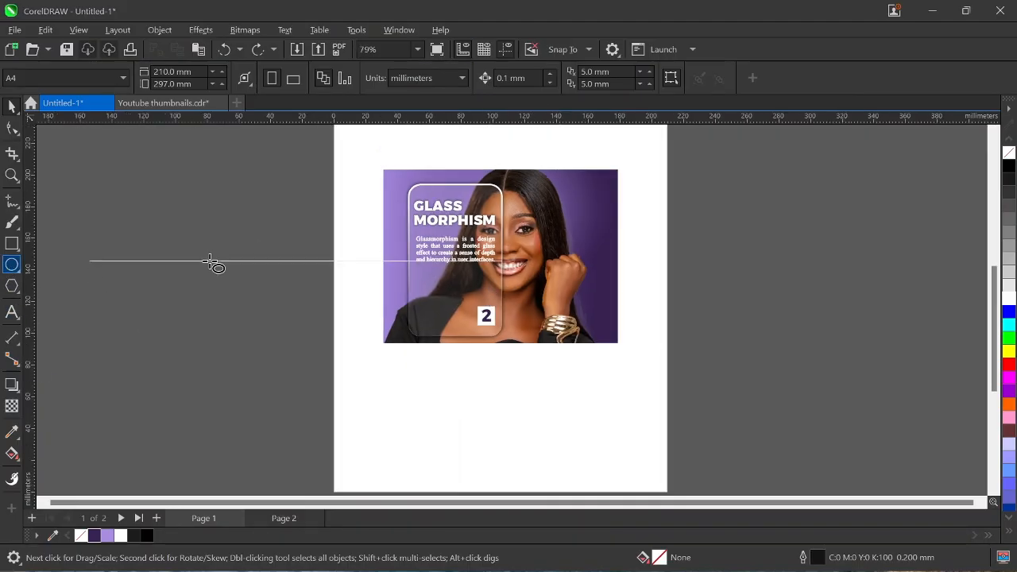
pyautogui.moveTo(230, 238); pyautogui.dragTo(357, 247)
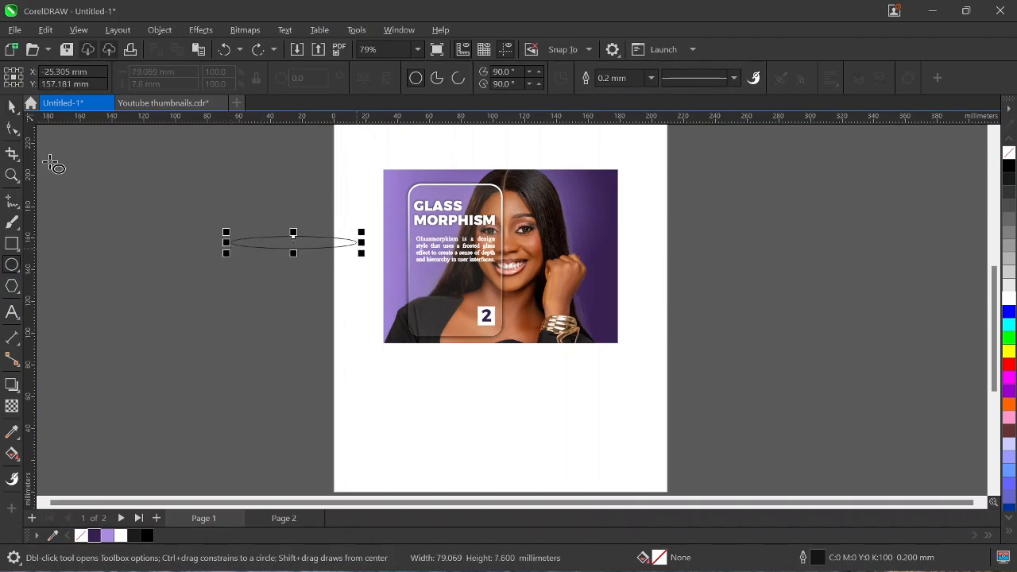
pyautogui.moveTo(296, 242); pyautogui.dragTo(467, 186)
pyautogui.scroll(1, 463, 191)
pyautogui.scroll(3, 461, 191)
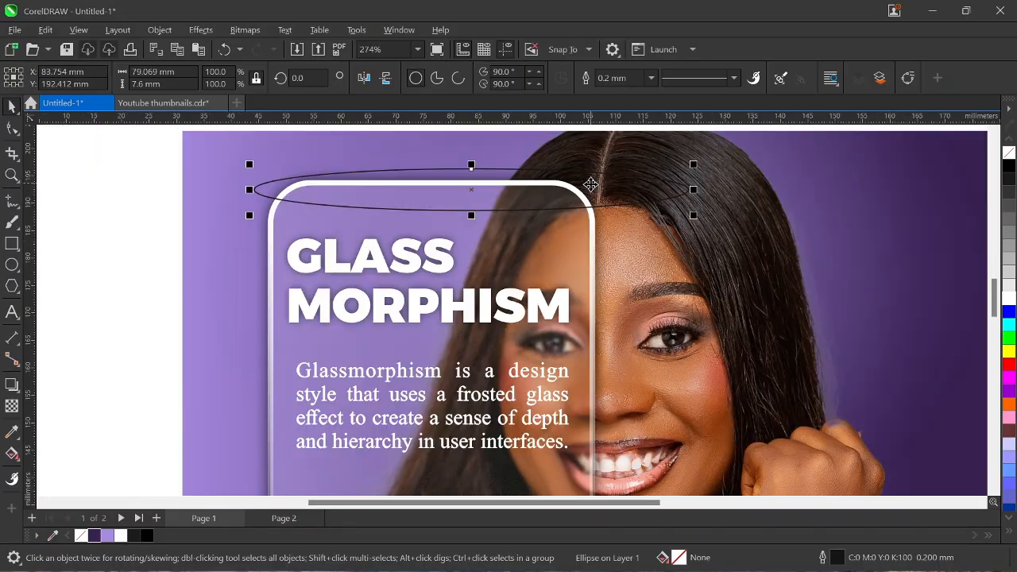
pyautogui.moveTo(692, 189); pyautogui.dragTo(522, 189)
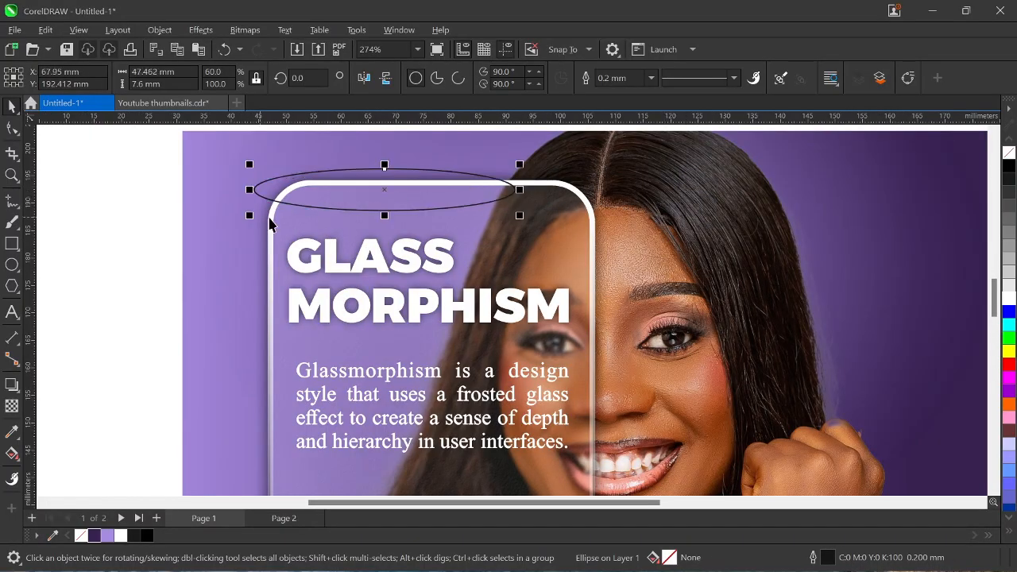
pyautogui.moveTo(384, 190); pyautogui.dragTo(433, 181)
# Resize the ellipse to about 30.7 × 1.6 mm and nudge it along the top edge.
pyautogui.scroll(2, 465, 195)
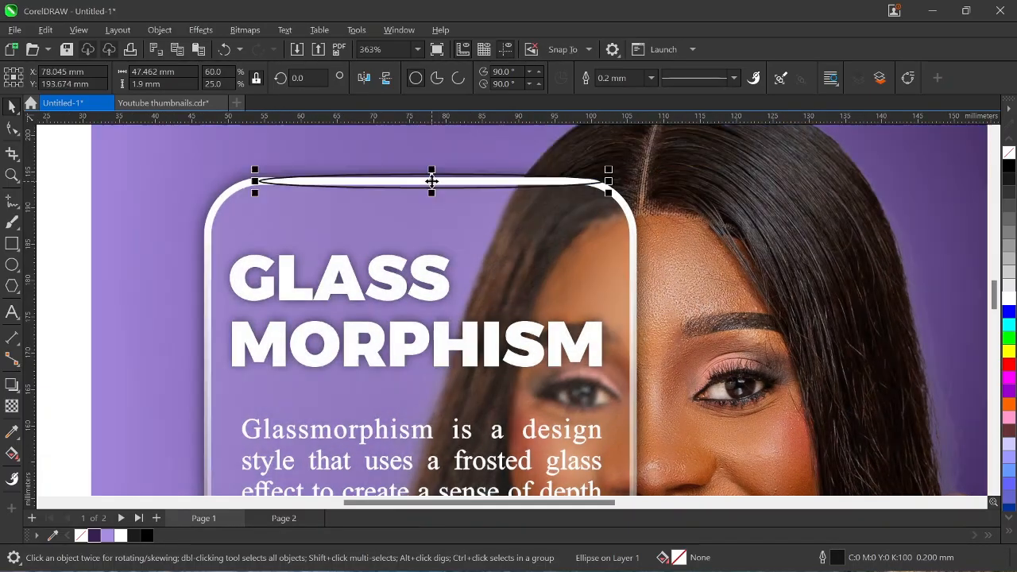
pyautogui.moveTo(606, 181); pyautogui.dragTo(530, 181)
pyautogui.moveTo(257, 181); pyautogui.dragTo(302, 187)
pyautogui.scroll(2, 419, 170)
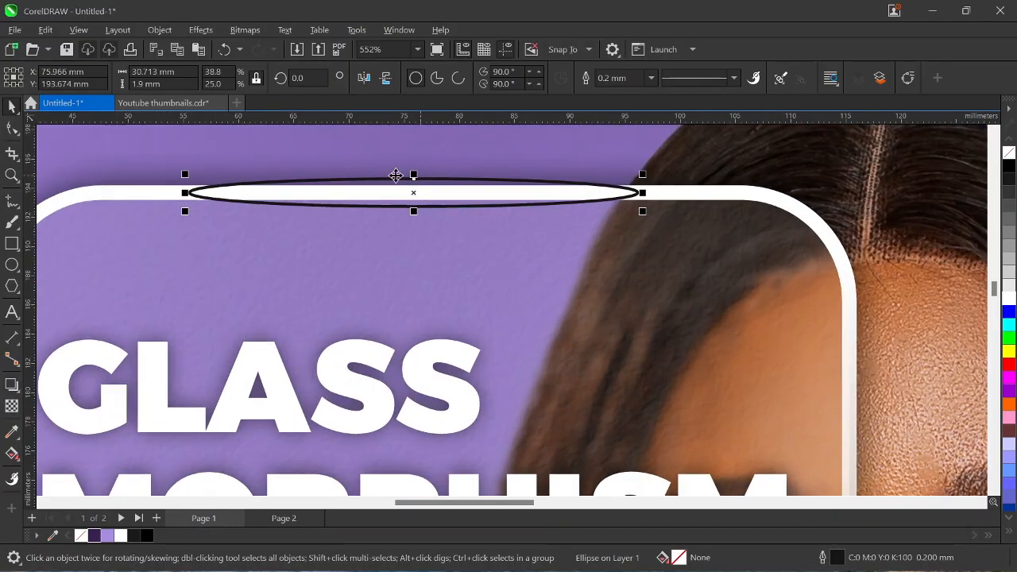
pyautogui.moveTo(413, 174); pyautogui.dragTo(422, 198)
pyautogui.scroll(2, 429, 230)
pyautogui.press('Down')
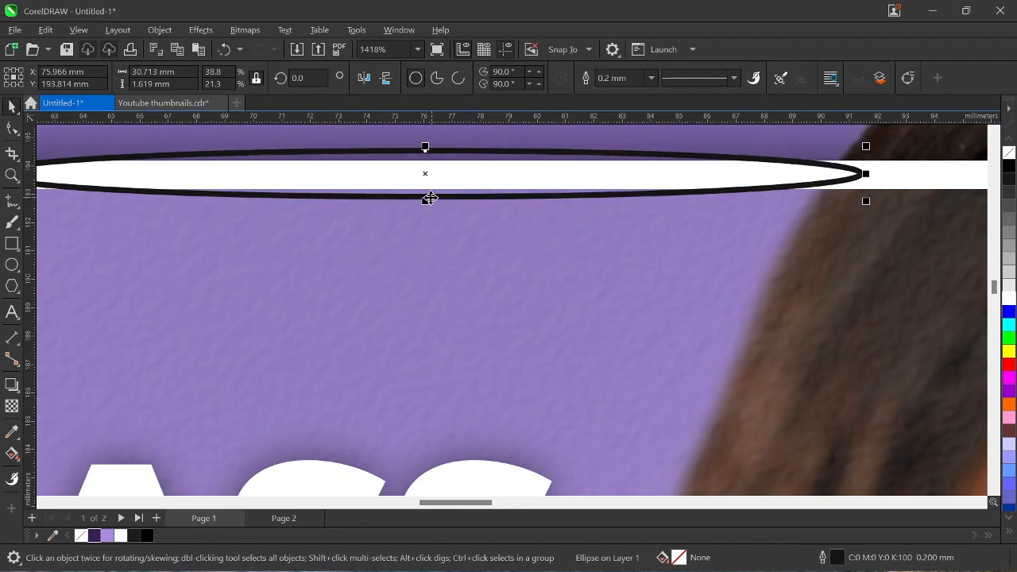
pyautogui.press('Right')
pyautogui.press('Down')
pyautogui.press('Up')
pyautogui.scroll(-3, 431, 168)
pyautogui.scroll(-2, 431, 167)
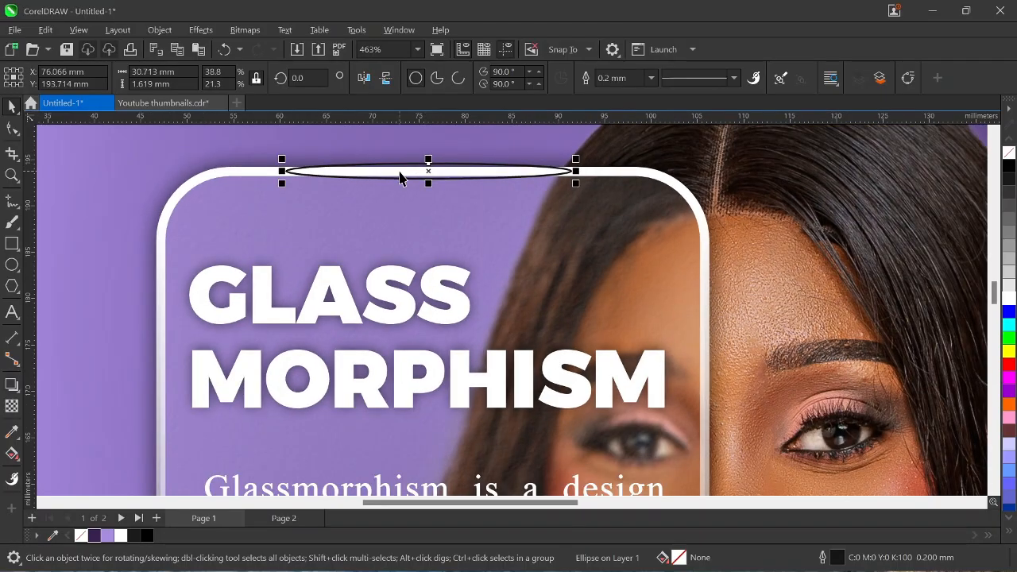
# Fill the top-edge ellipse with white and set its outline to None.
pyautogui.click(651, 78)
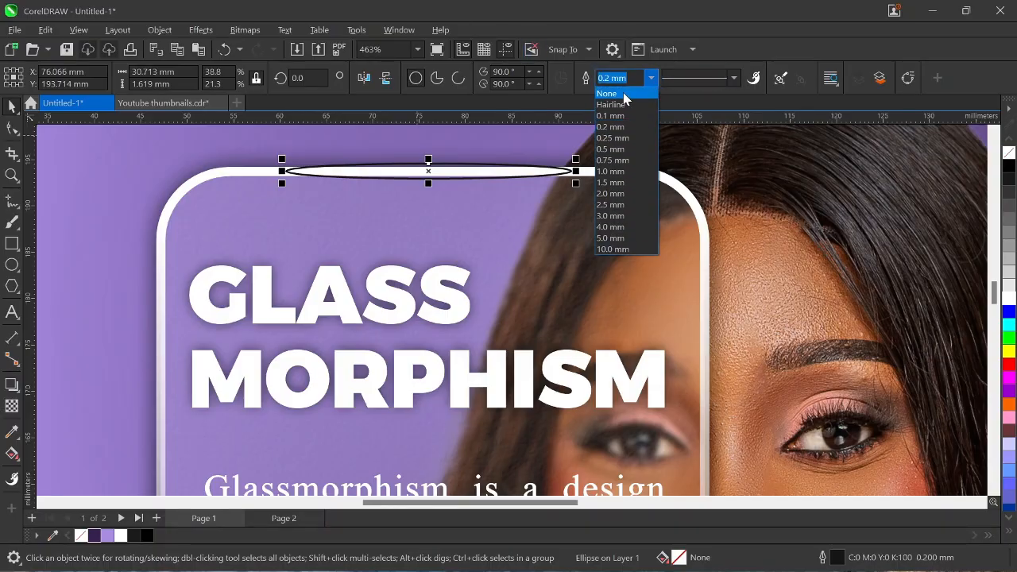
pyautogui.click(620, 90)
pyautogui.hotkey('ctrl', 'z')
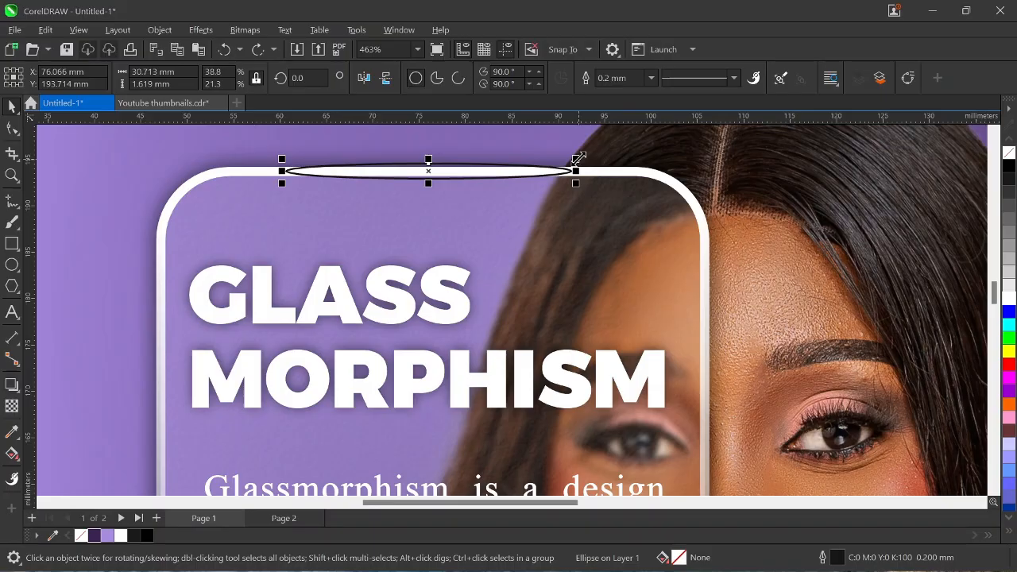
pyautogui.click(1008, 298)
pyautogui.click(651, 78)
pyautogui.click(615, 93)
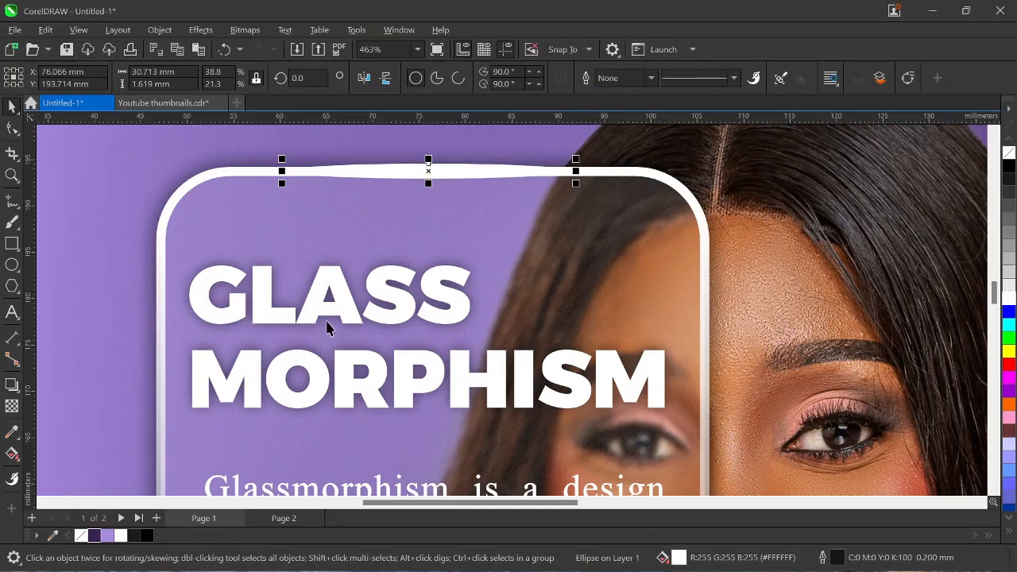
pyautogui.click(11, 406)
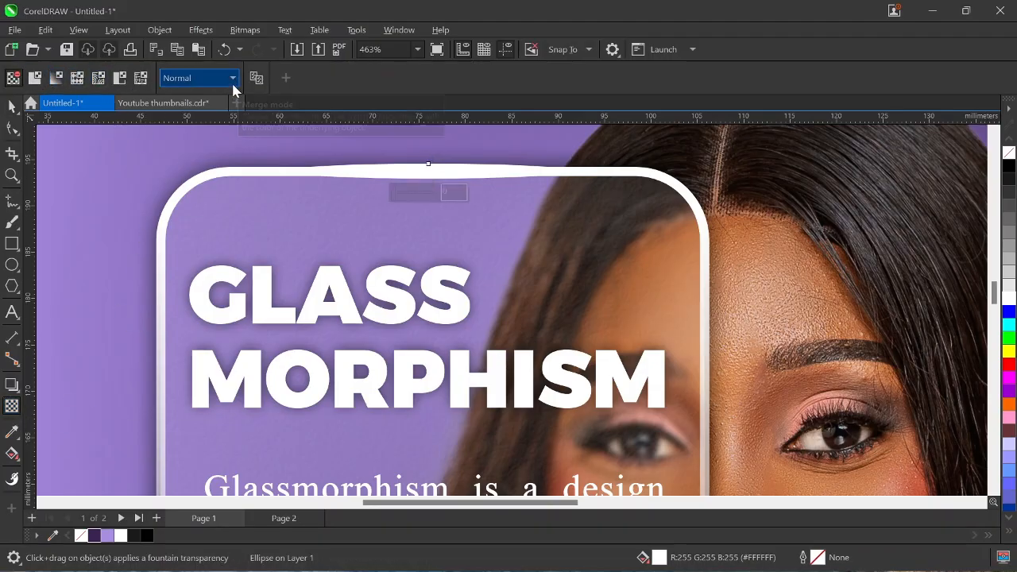
# Give the glare ellipse an elliptical fountain transparency blended in Hard Light mode.
pyautogui.click(55, 78)
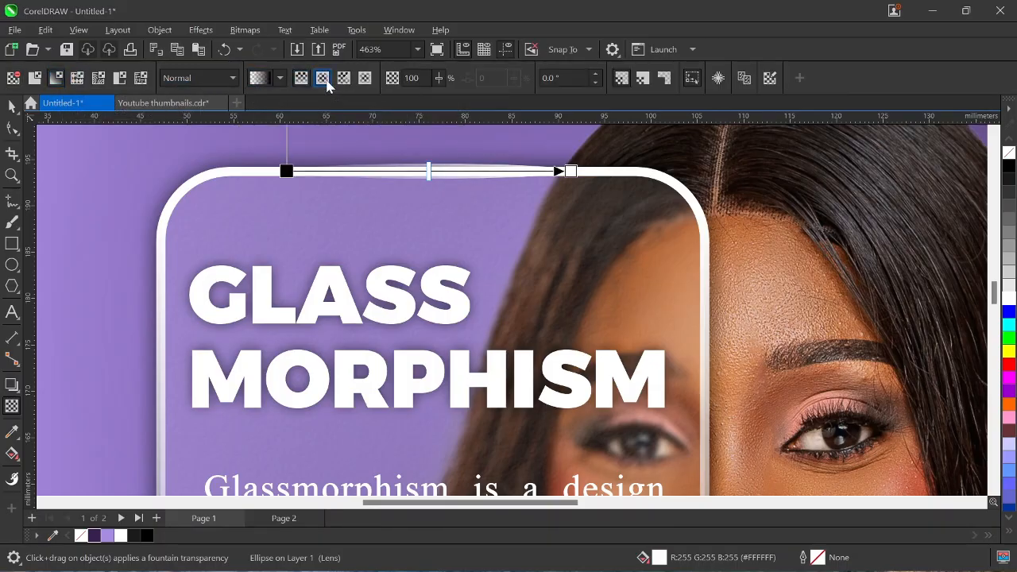
pyautogui.click(322, 79)
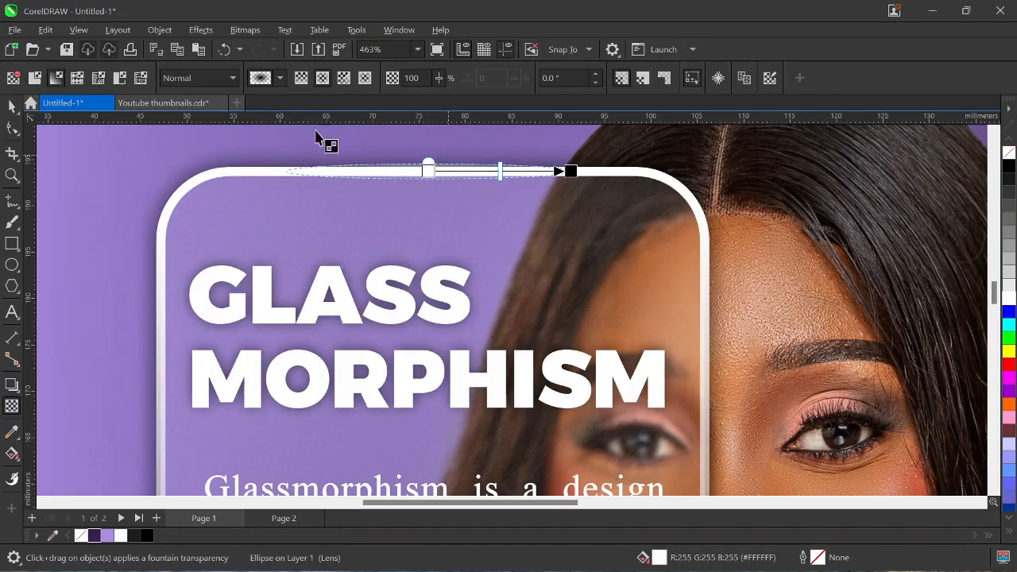
pyautogui.click(233, 78)
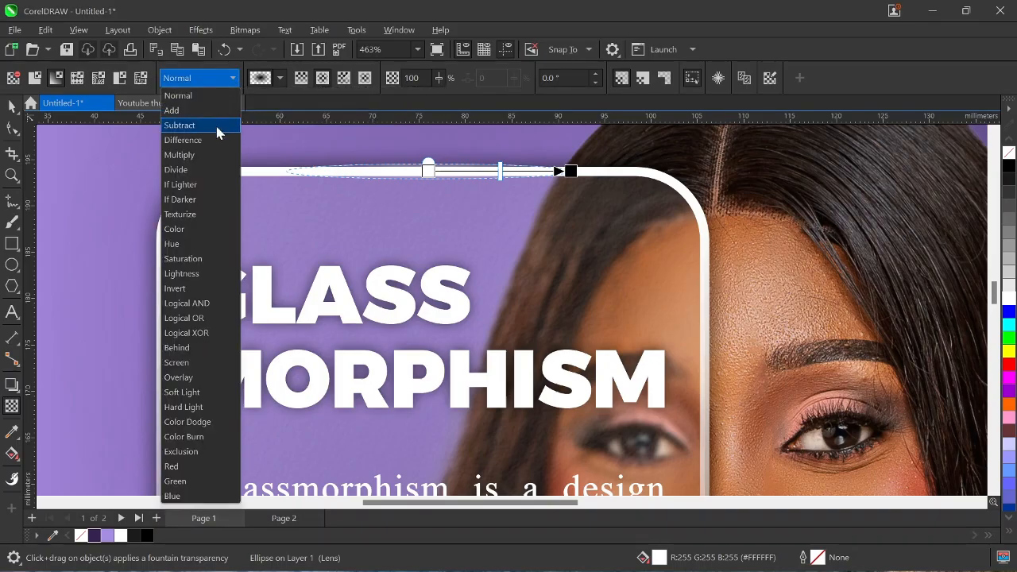
pyautogui.click(188, 408)
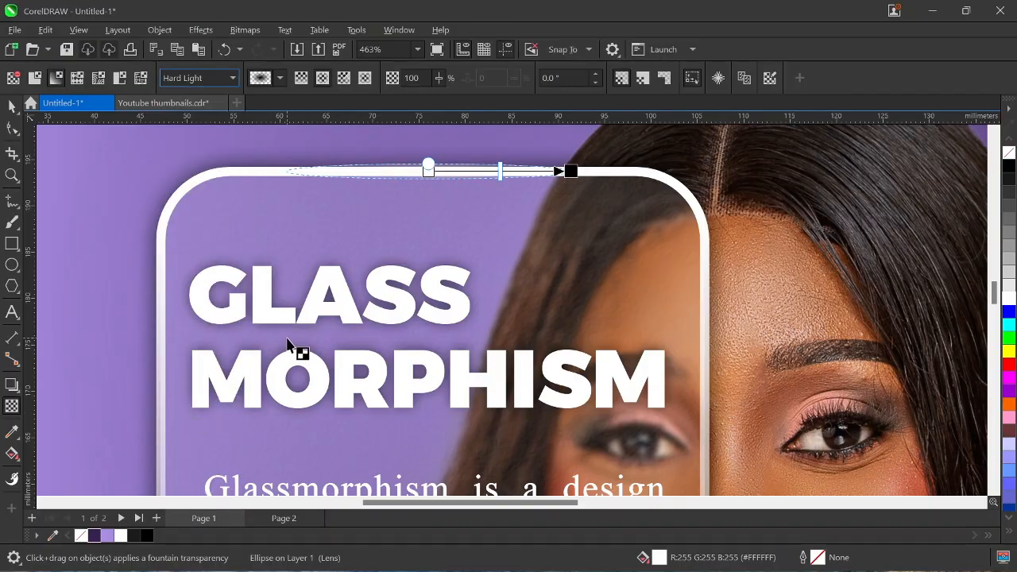
pyautogui.click(12, 105)
pyautogui.scroll(1, 113, 152)
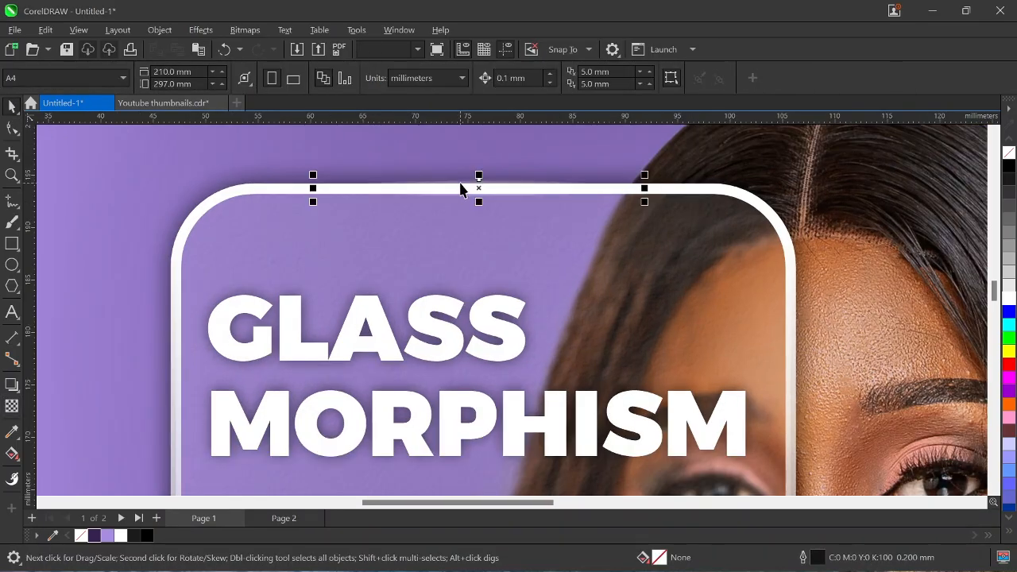
# Make the glare slightly taller, about 2.208 mm, and nudge it onto the card's top rim.
pyautogui.scroll(1, 465, 188)
pyautogui.moveTo(484, 173); pyautogui.dragTo(484, 165)
pyautogui.moveTo(477, 201); pyautogui.dragTo(476, 205)
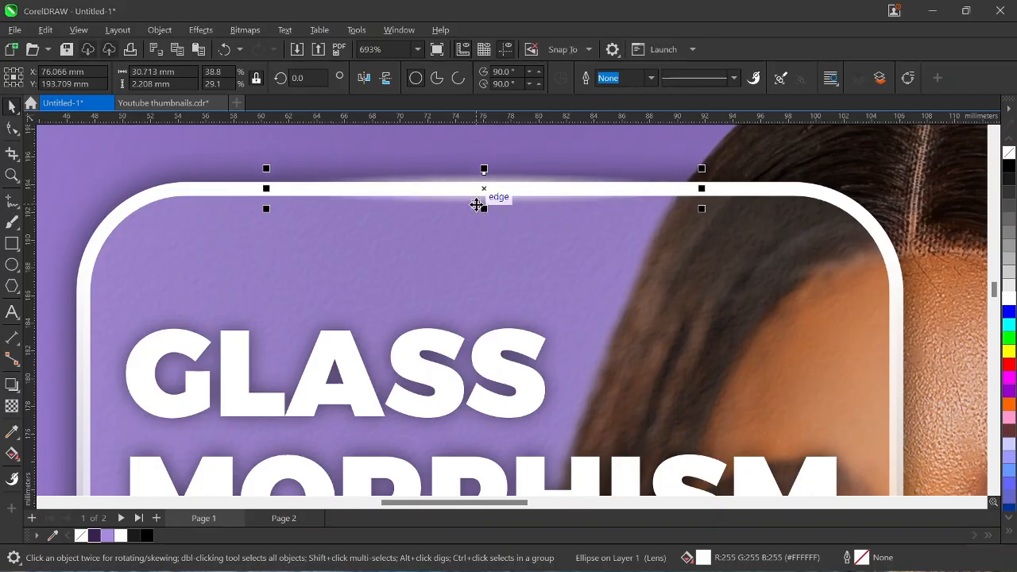
pyautogui.scroll(-4, 476, 205)
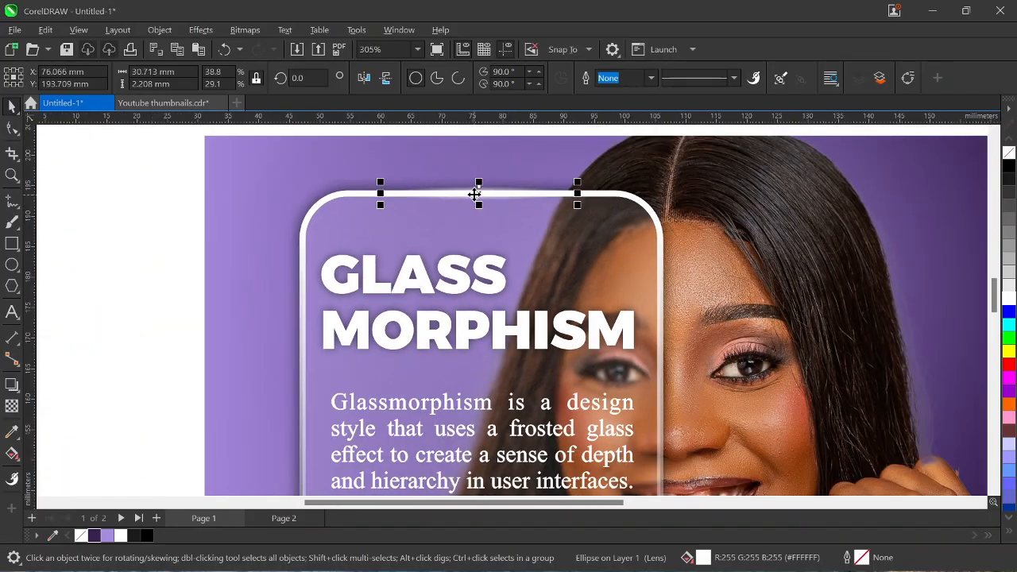
pyautogui.scroll(-5, 474, 195)
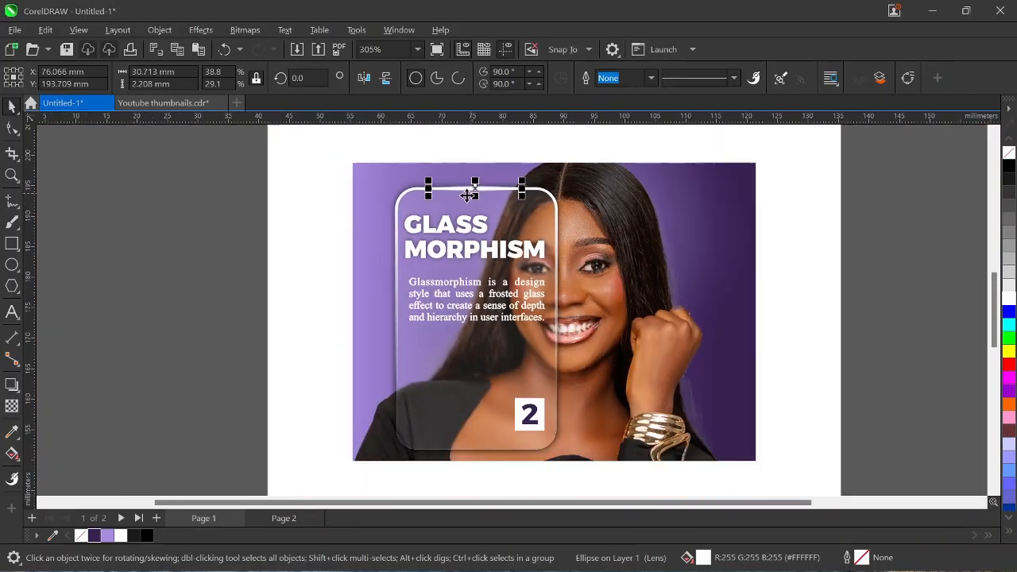
# Reselect the top glare and bring up the Export dialog with Ctrl+E, then cancel it.
pyautogui.click(364, 272)
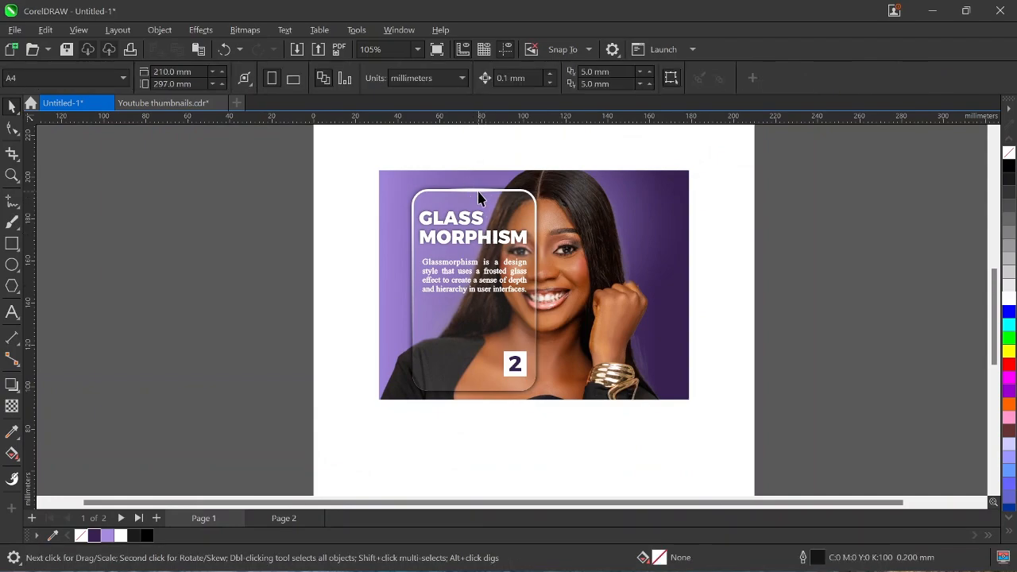
pyautogui.click(474, 190)
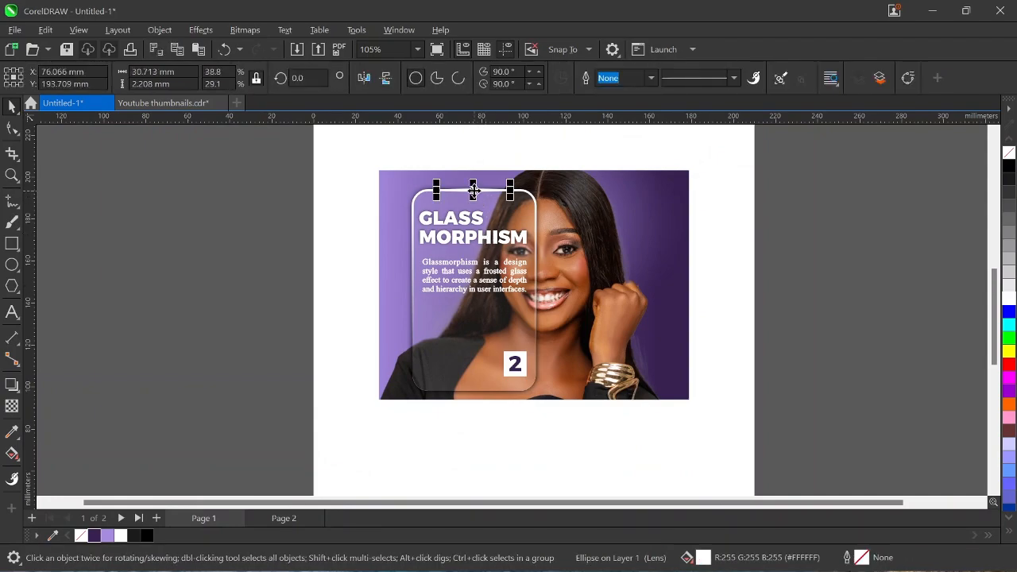
pyautogui.press('Escape')
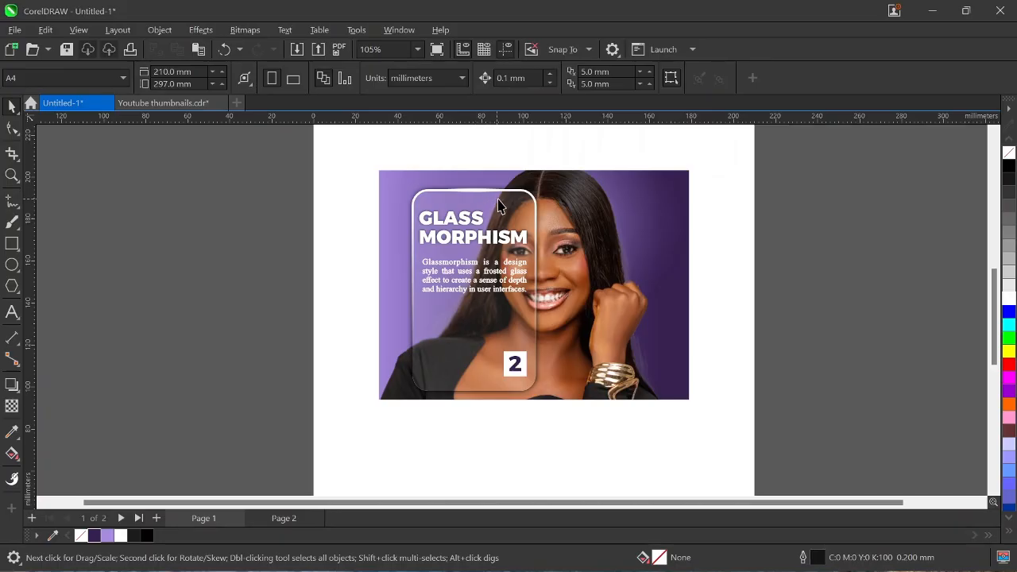
pyautogui.hotkey('ctrl', 'z')
pyautogui.click(473, 191)
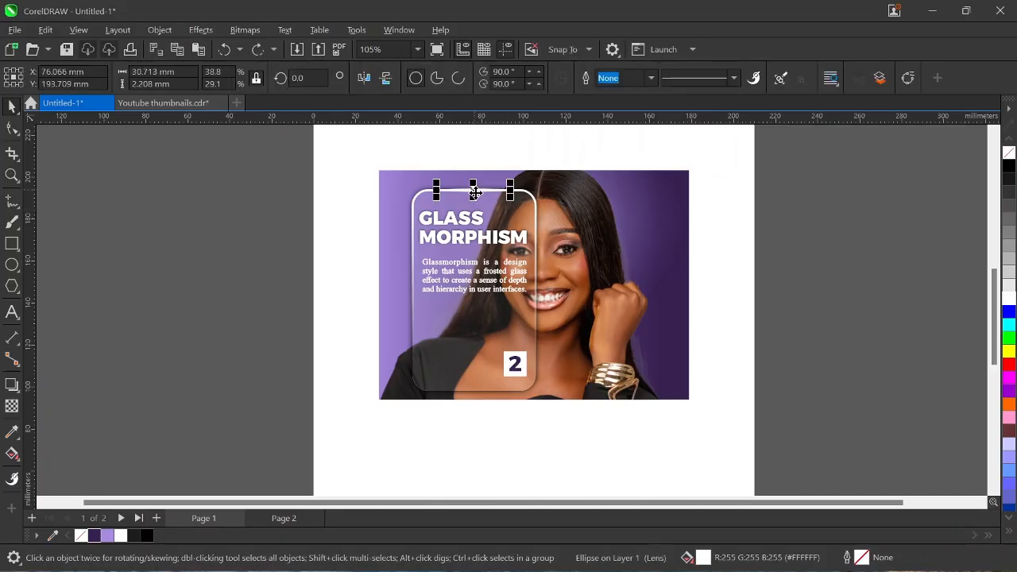
pyautogui.hotkey('ctrl', 'e')
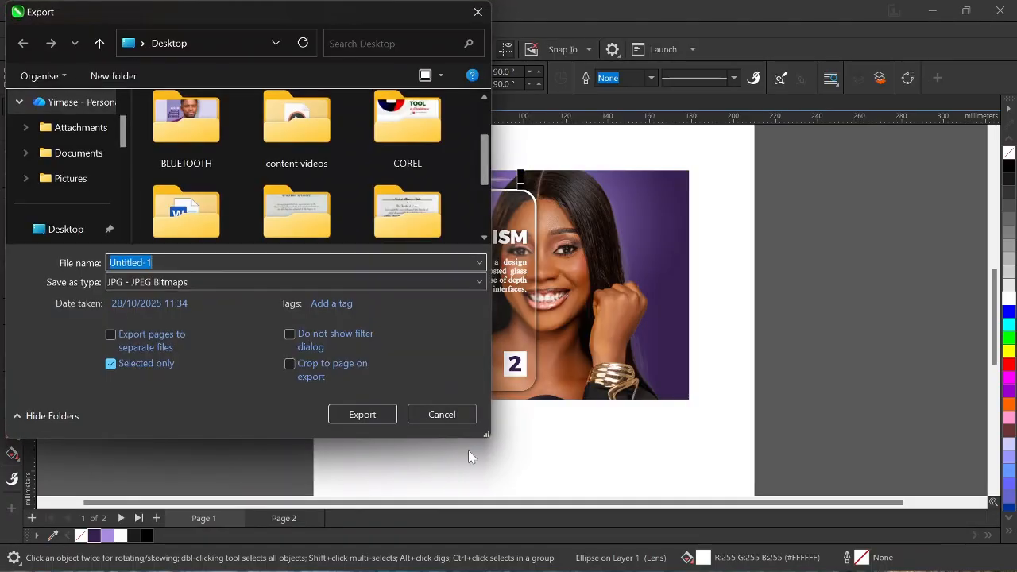
pyautogui.click(471, 413)
# Copy the glare down to the card's bottom edge and centre it horizontally on the card.
pyautogui.moveTo(480, 181); pyautogui.dragTo(506, 393)
pyautogui.scroll(5, 469, 390)
pyautogui.scroll(4, 470, 390)
pyautogui.keyDown('shift'); pyautogui.click(861, 361); pyautogui.keyUp('shift')
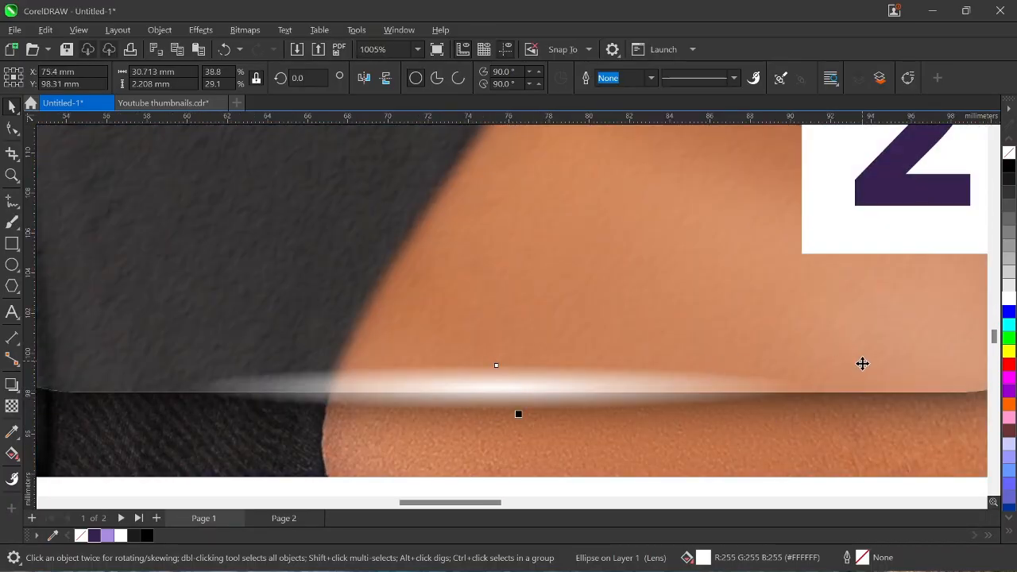
pyautogui.press('c')
pyautogui.scroll(-5, 584, 364)
pyautogui.click(549, 373)
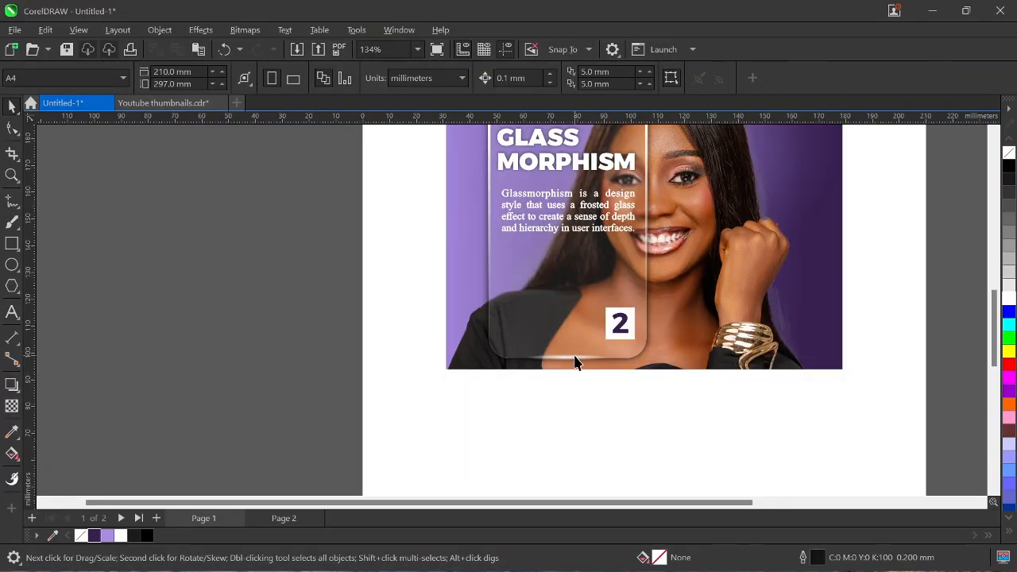
pyautogui.scroll(3, 576, 363)
pyautogui.click(560, 364)
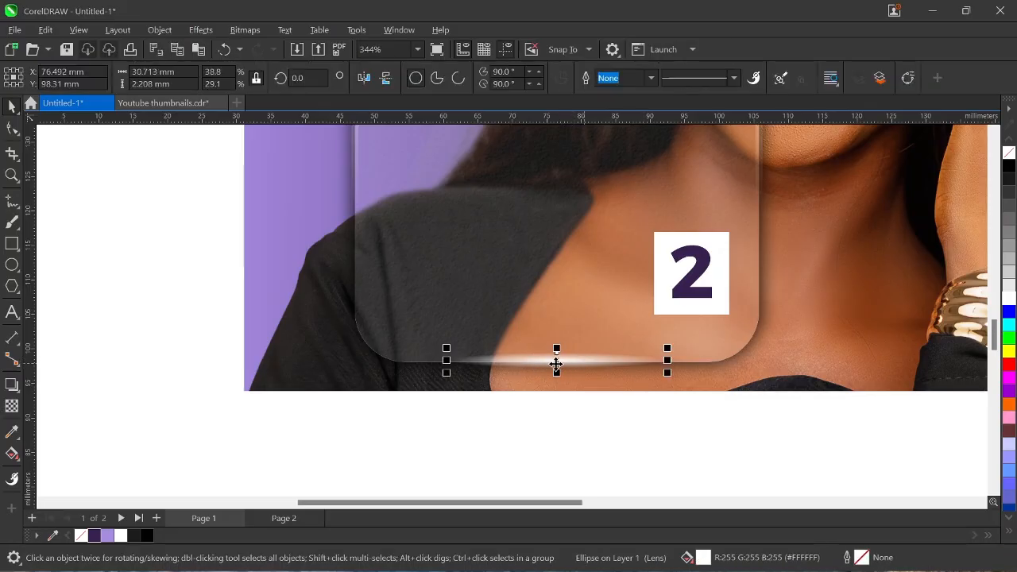
pyautogui.scroll(-4, 538, 357)
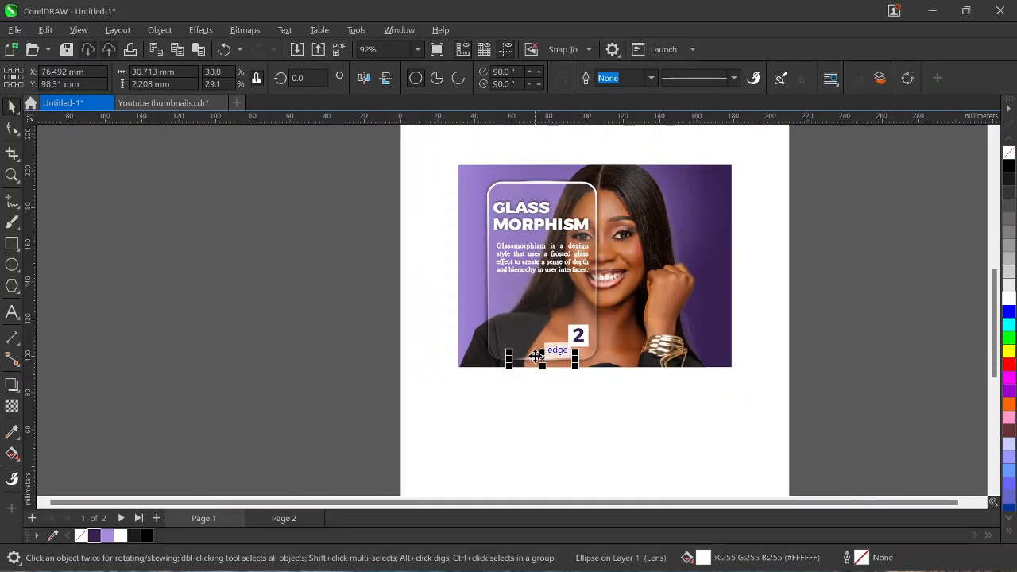
pyautogui.click(554, 370)
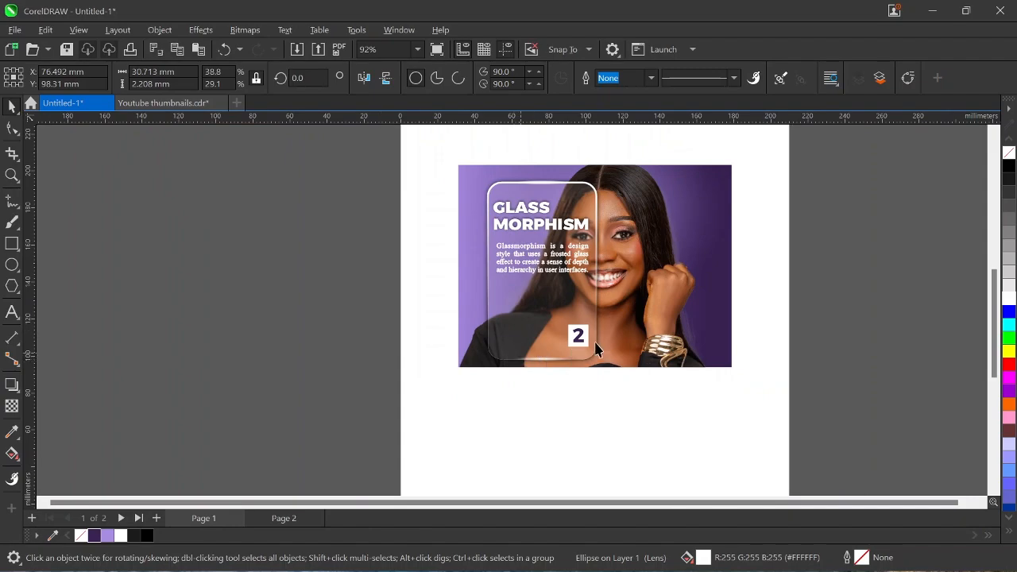
pyautogui.scroll(2, 548, 365)
# Copy the bottom glare up into the card and rotate the copy 90°.
pyautogui.click(546, 362)
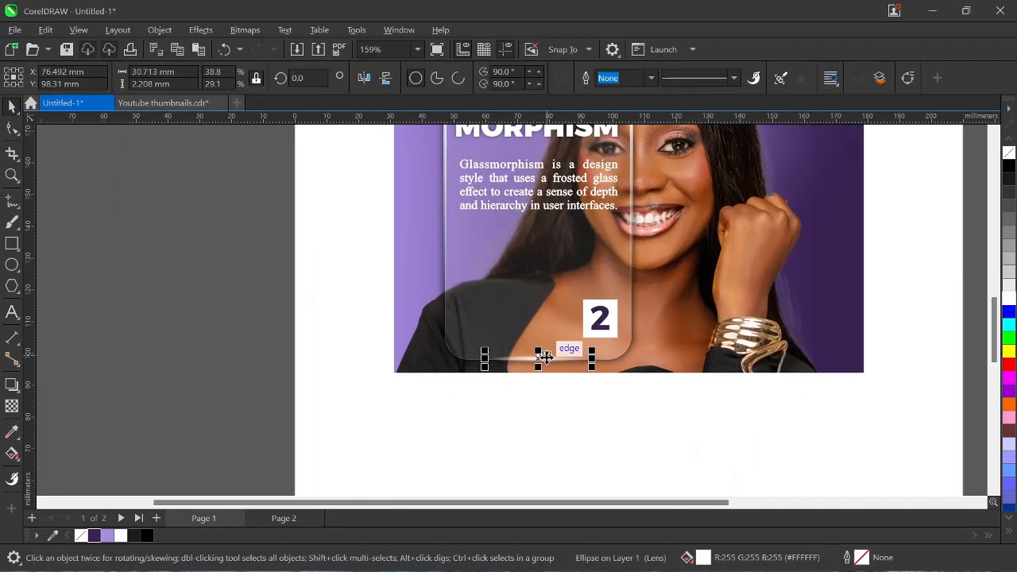
pyautogui.moveTo(545, 357); pyautogui.dragTo(575, 254)
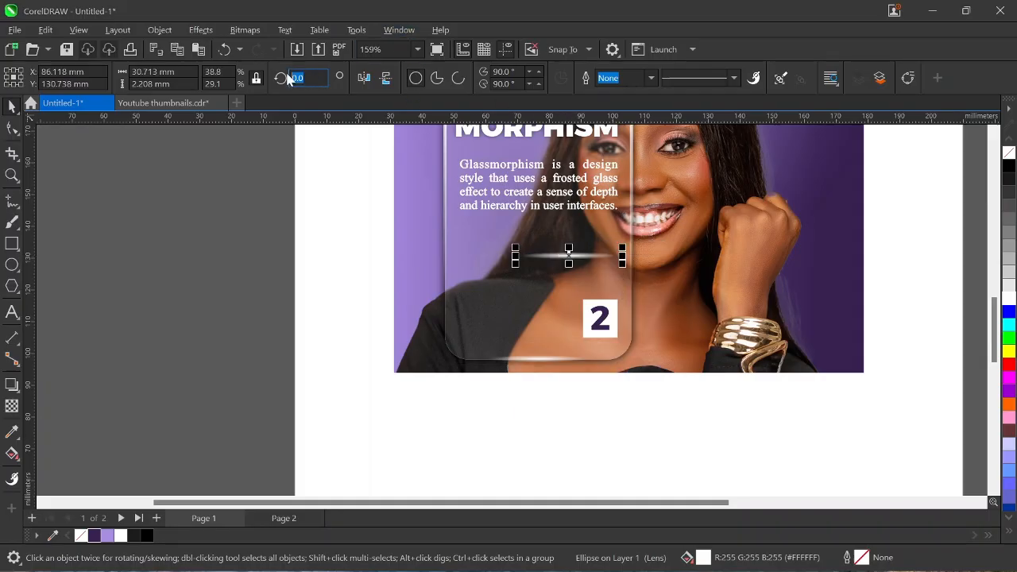
pyautogui.write('90')
pyautogui.press('Return')
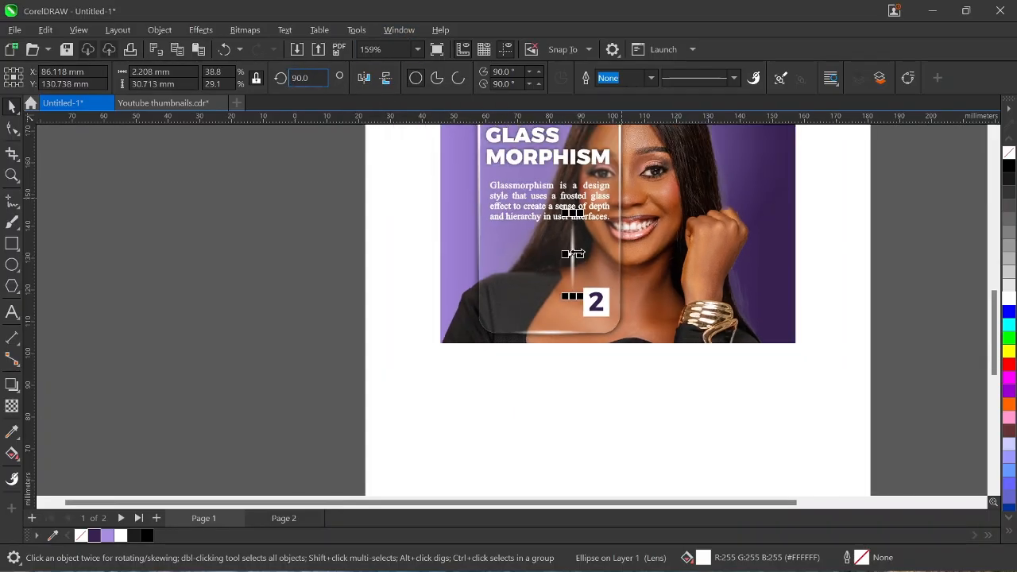
pyautogui.scroll(-2, 572, 254)
pyautogui.scroll(1, 786, 311)
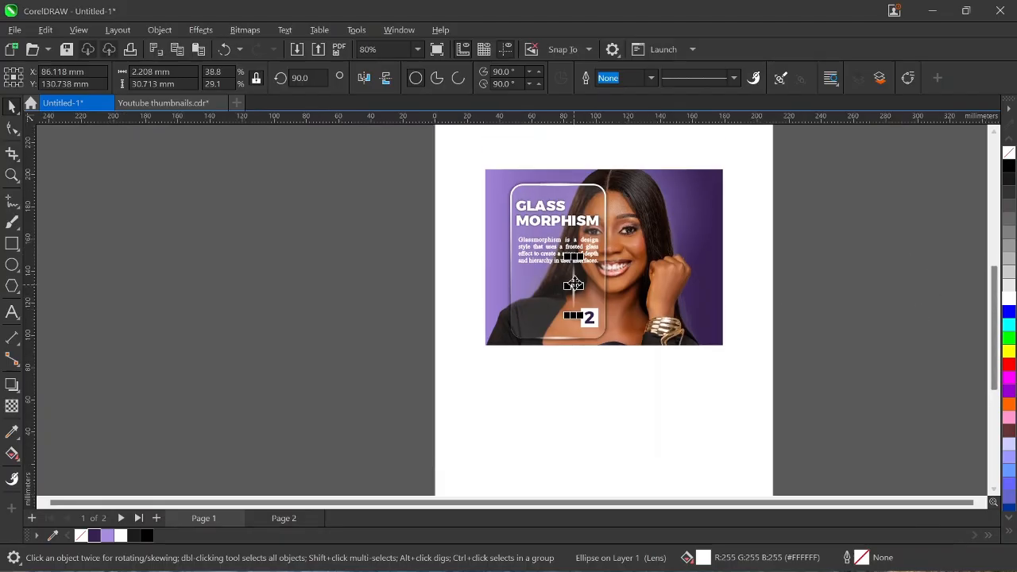
# Place the vertical glare on the card's right edge and stretch it to about 48 mm.
pyautogui.moveTo(573, 284); pyautogui.dragTo(605, 250)
pyautogui.scroll(3, 605, 255)
pyautogui.scroll(1, 604, 245)
pyautogui.scroll(-1, 603, 244)
pyautogui.scroll(-4, 604, 244)
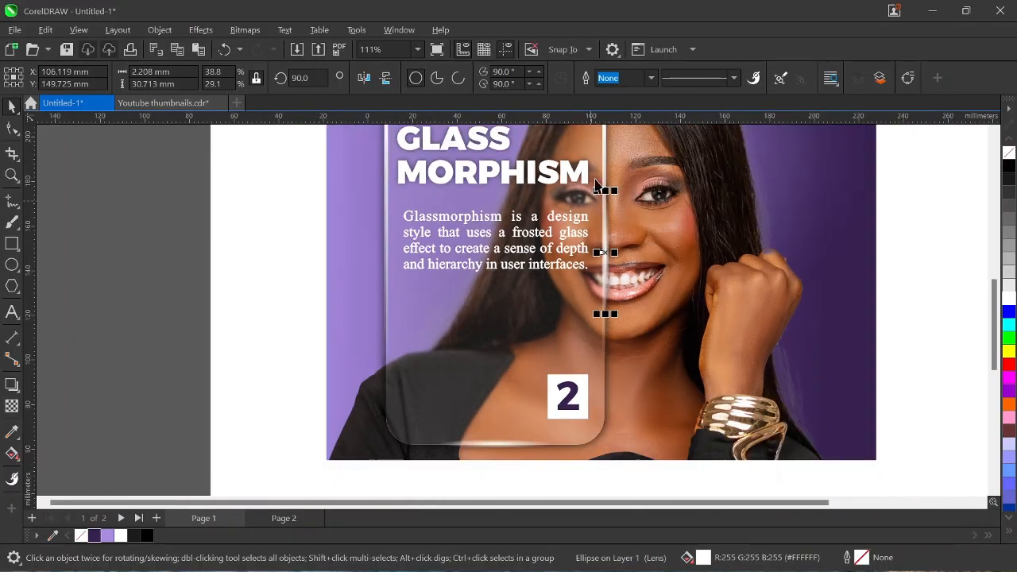
pyautogui.moveTo(605, 211); pyautogui.dragTo(605, 193)
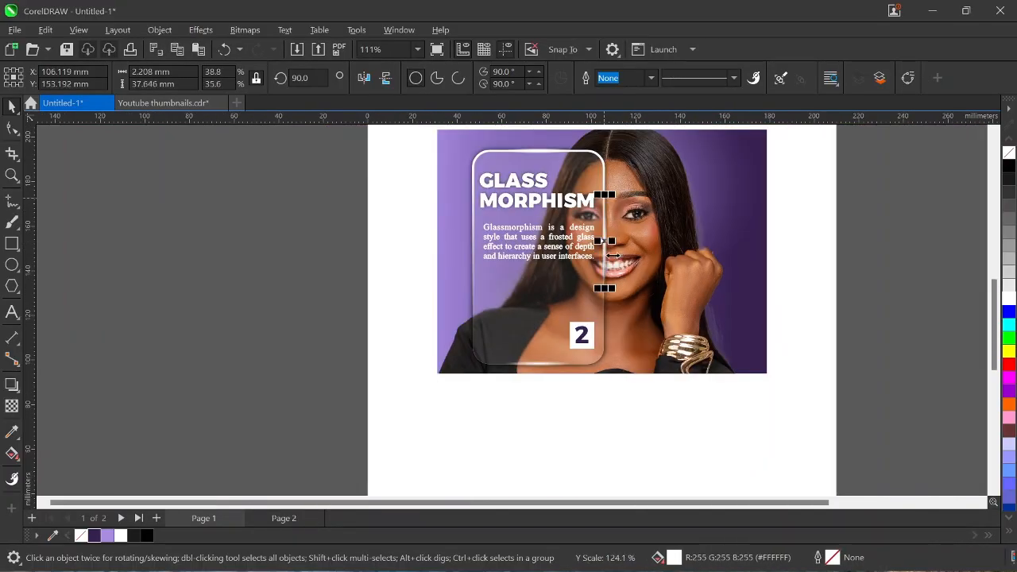
pyautogui.moveTo(604, 289); pyautogui.dragTo(604, 312)
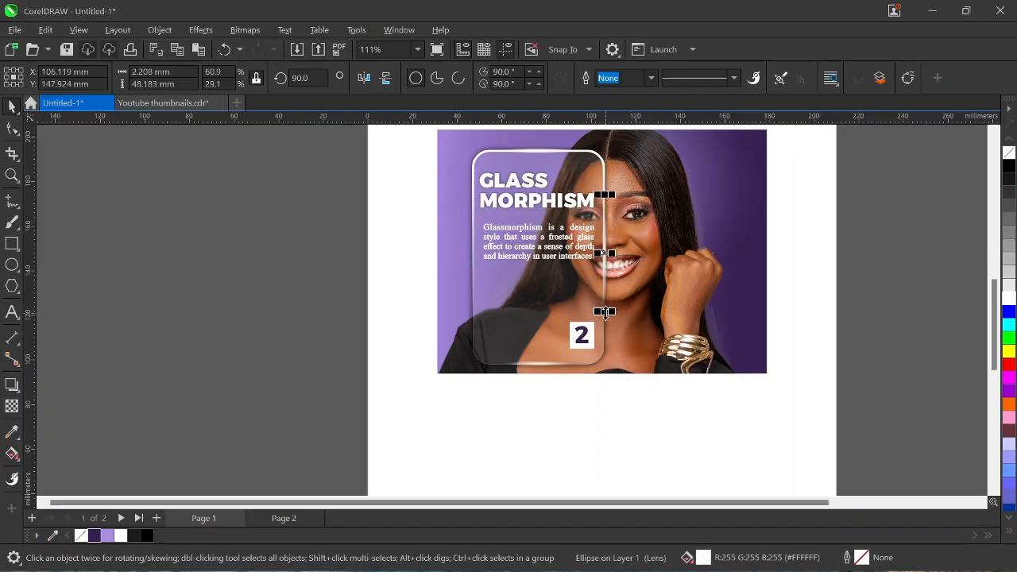
pyautogui.click(891, 245)
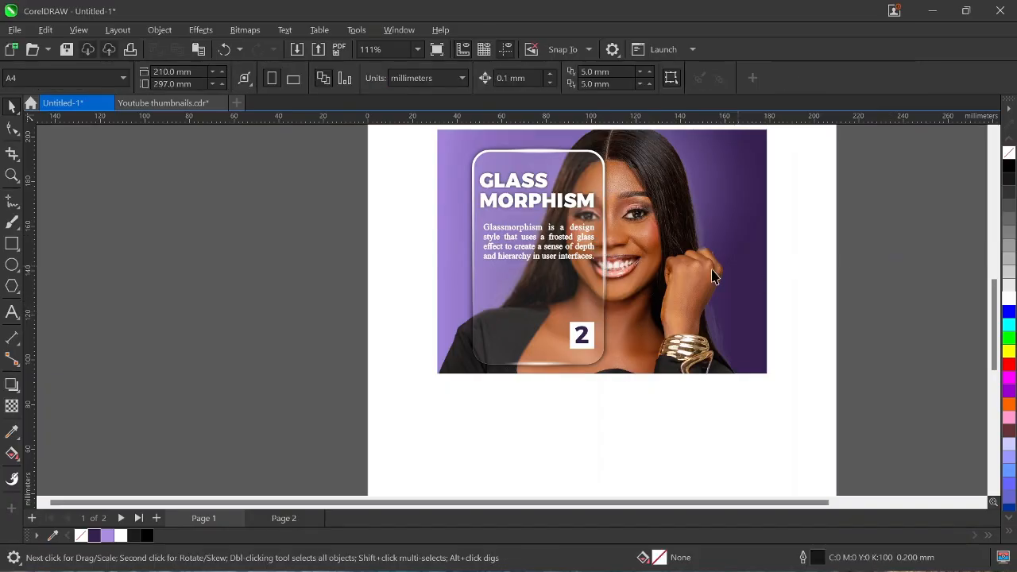
# Copy the right-edge vertical glare across onto the card's left edge.
pyautogui.click(607, 251)
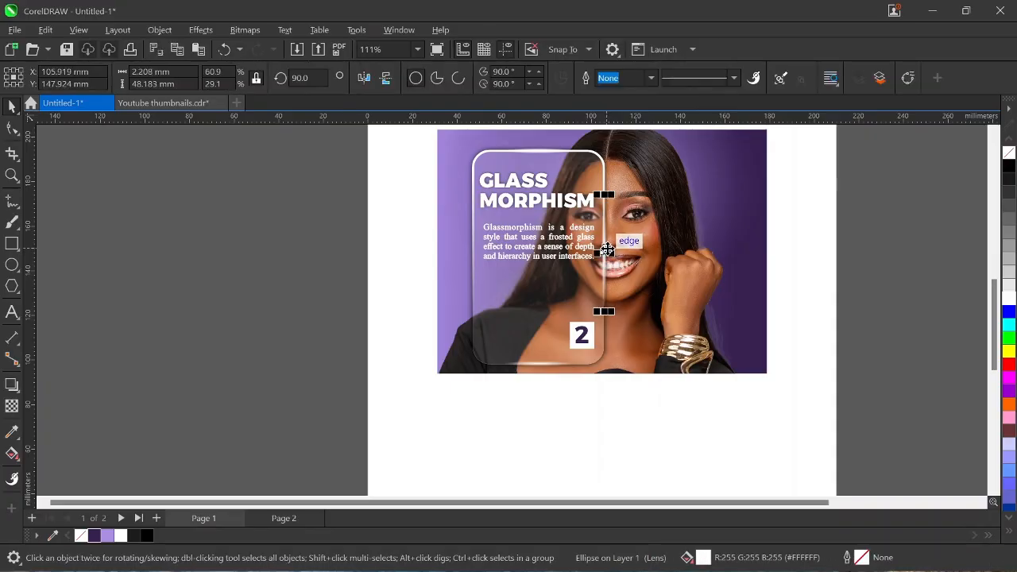
pyautogui.click(833, 256)
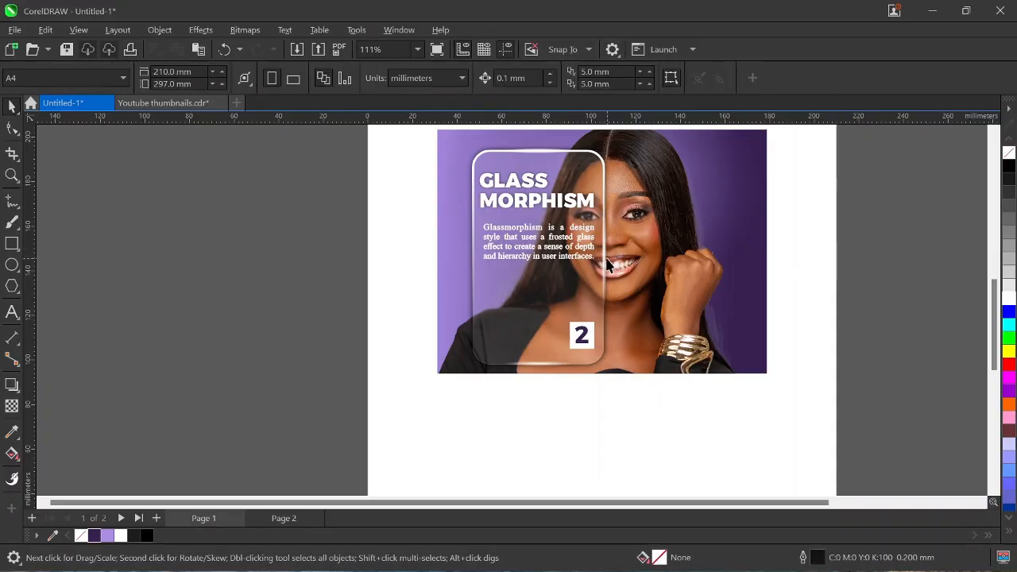
pyautogui.click(605, 255)
pyautogui.hotkey('ctrl', 'd')
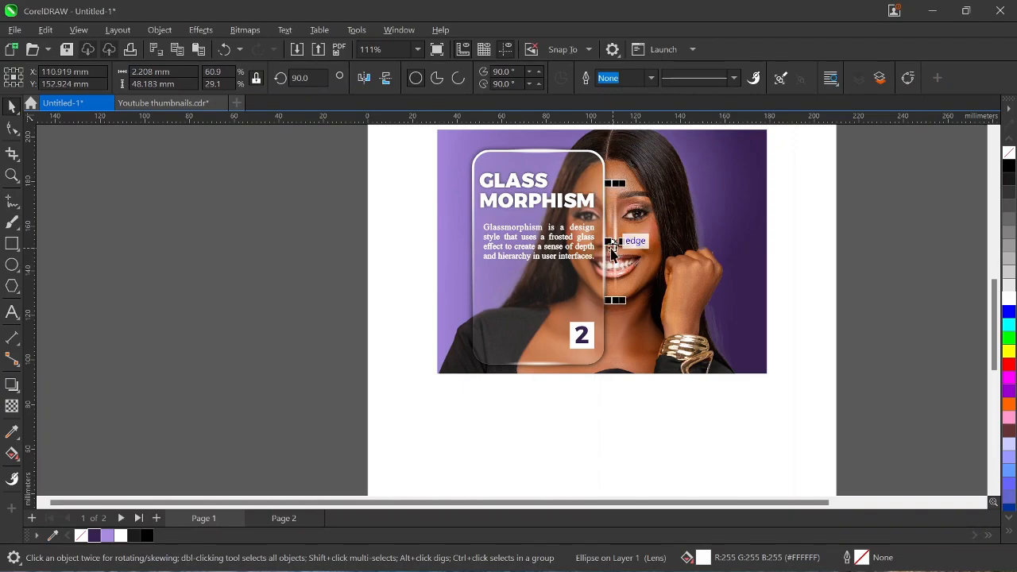
pyautogui.hotkey('ctrl', 'z')
pyautogui.click(604, 254)
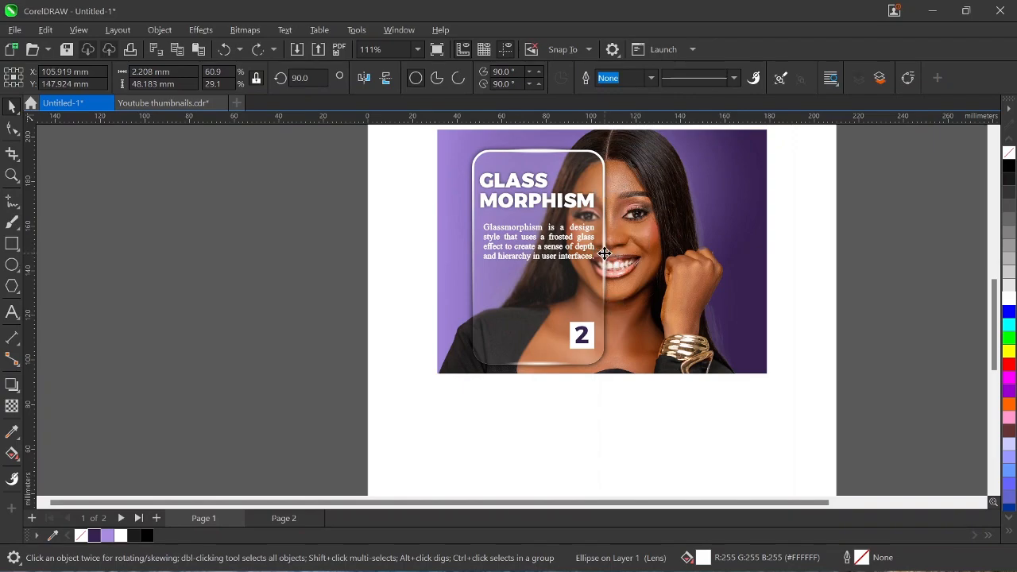
pyautogui.moveTo(605, 253); pyautogui.dragTo(471, 254)
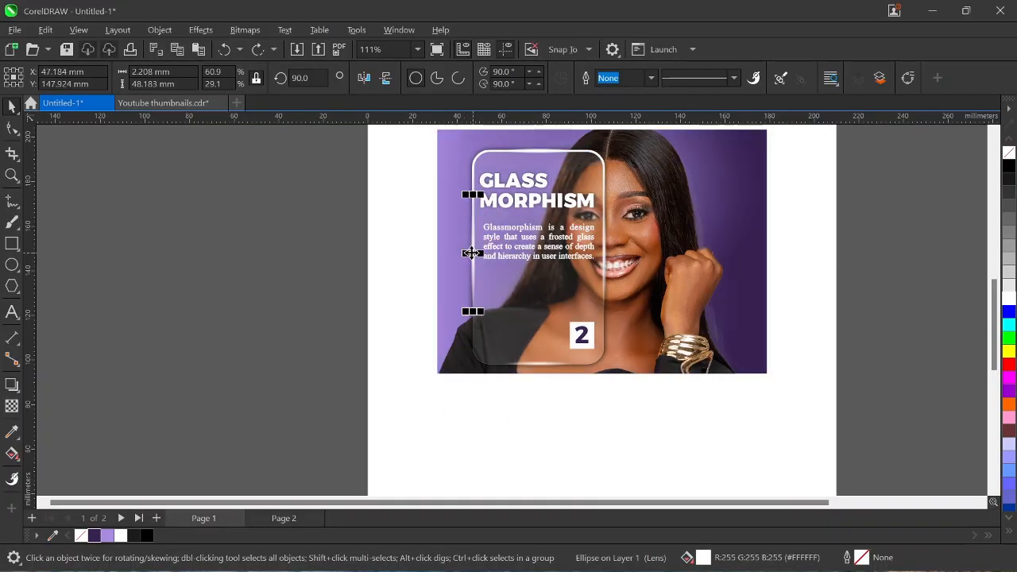
pyautogui.click(410, 273)
pyautogui.scroll(-1, 550, 316)
pyautogui.scroll(-1, 550, 316)
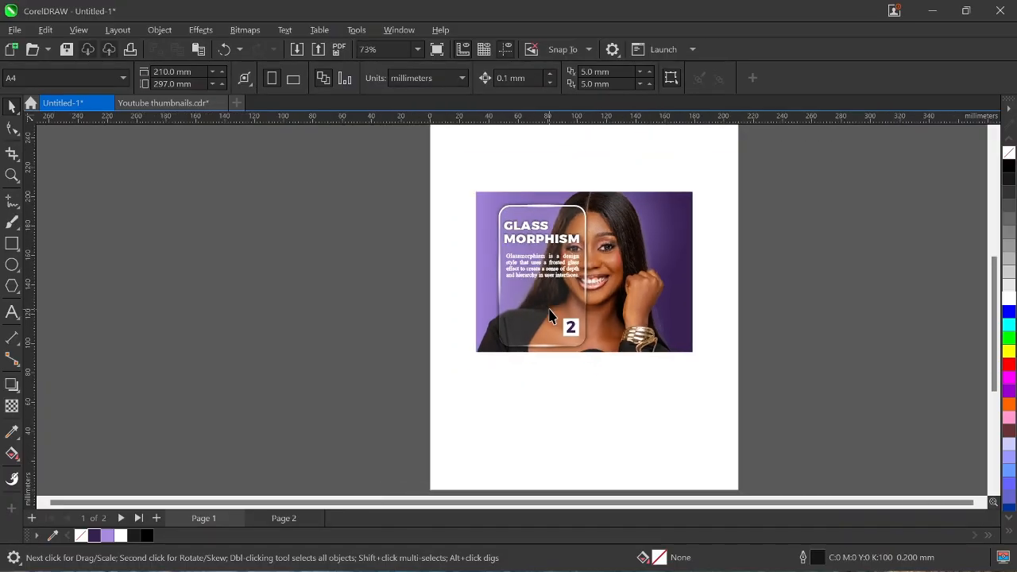